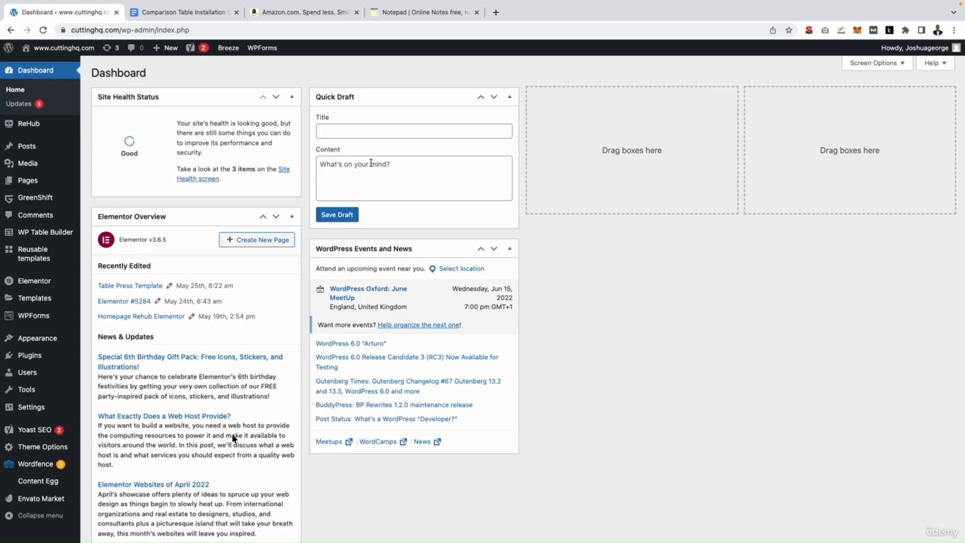
Switch to the Best Table Saws document in Word and review its introductory paragraphs under the title.
key(ctrl+Left)
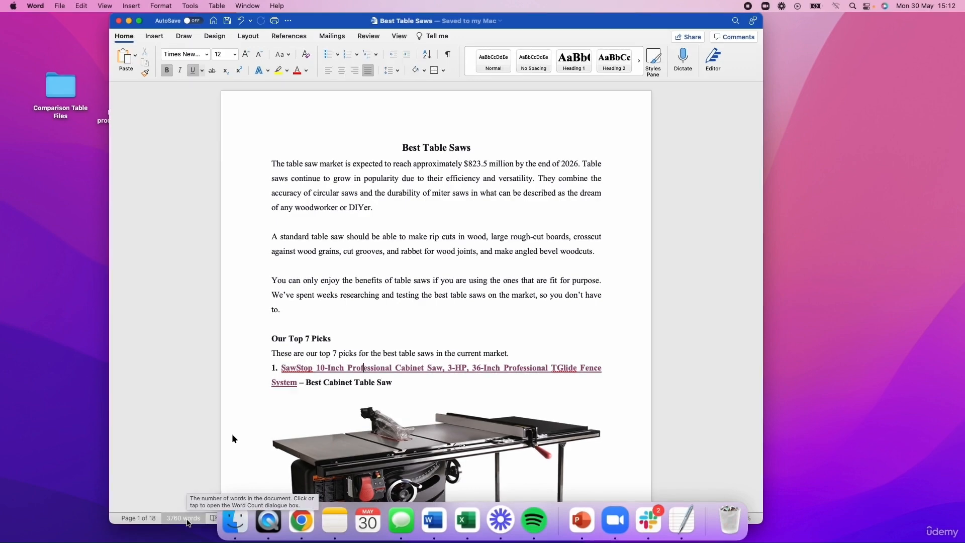
drag(400, 20, 420, 20)
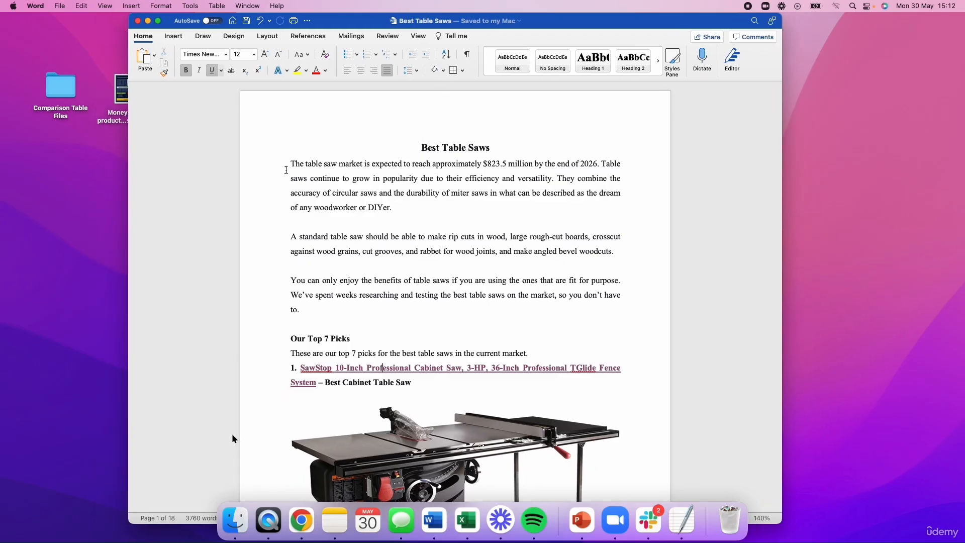
drag(278, 159, 445, 207)
click(444, 206)
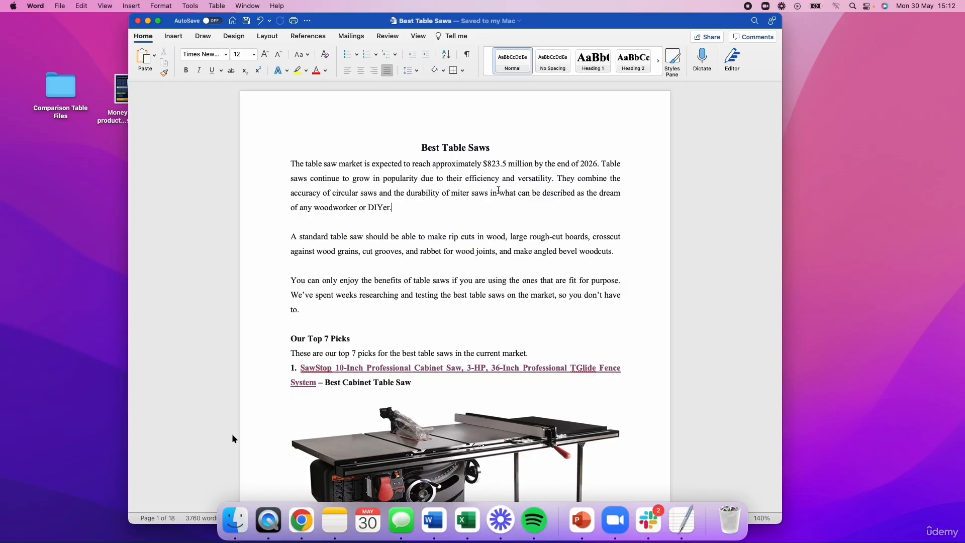
click(477, 169)
click(292, 165)
drag(292, 165, 496, 226)
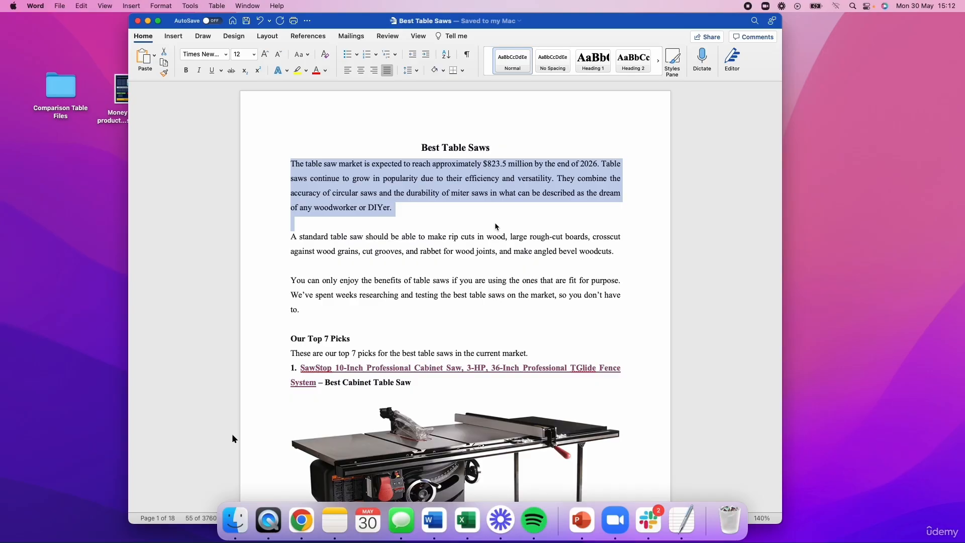
click(514, 181)
drag(621, 164, 306, 163)
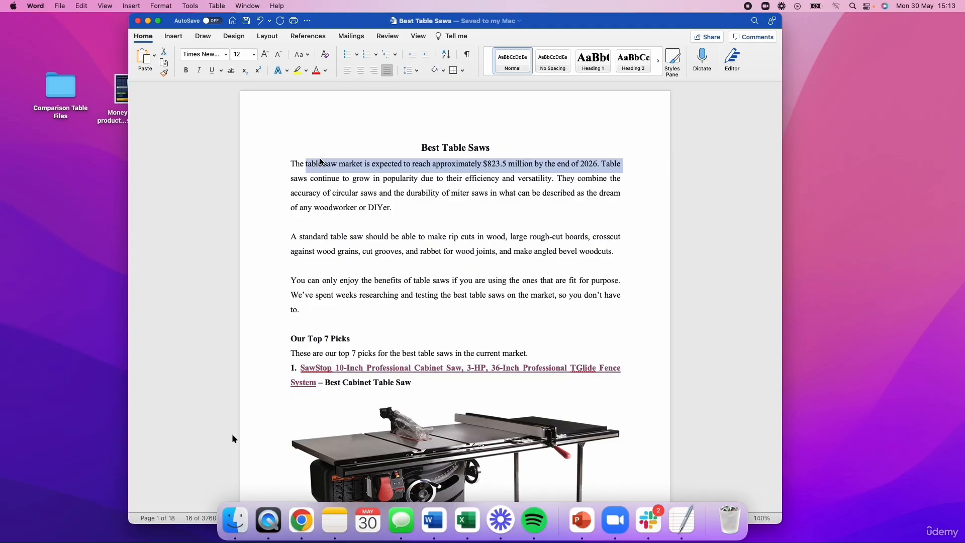
click(409, 281)
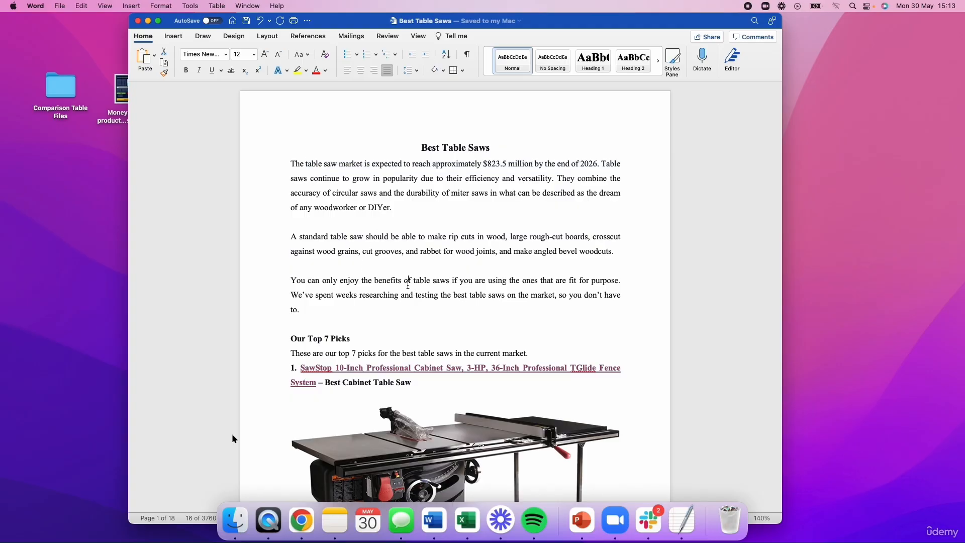
Switch to the WordPress dashboard in Chrome, add a new page and open it for editing with Elementor.
key(ctrl+Right)
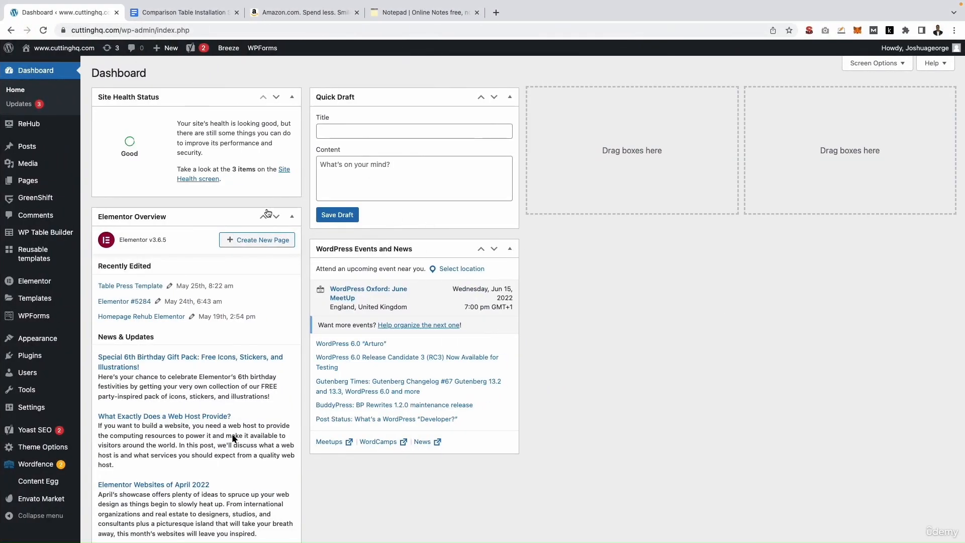
mouse_move(28, 184)
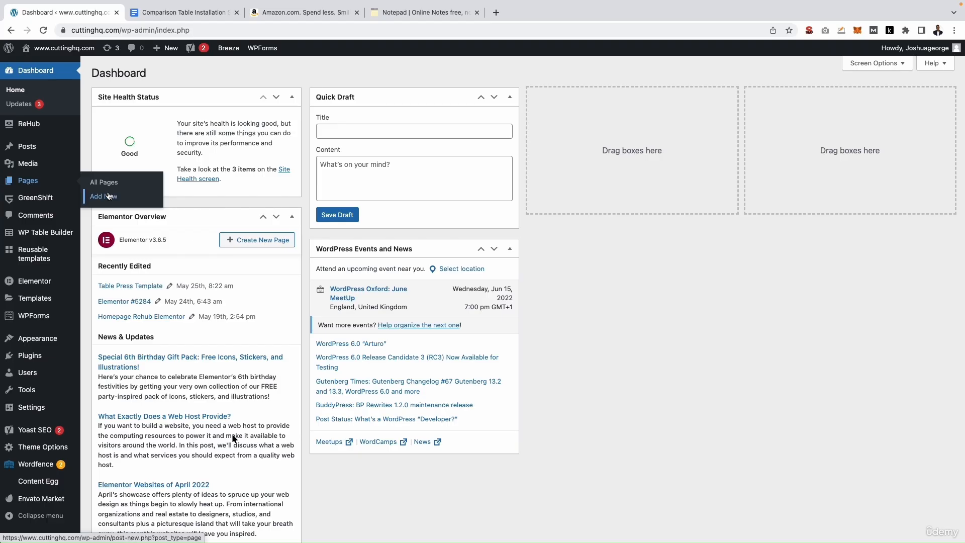
mouse_move(41, 151)
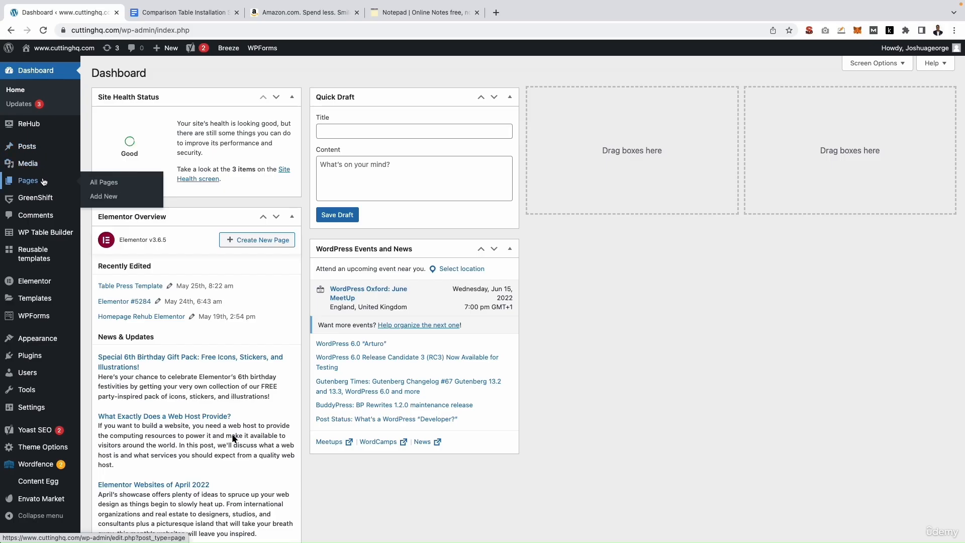
click(108, 197)
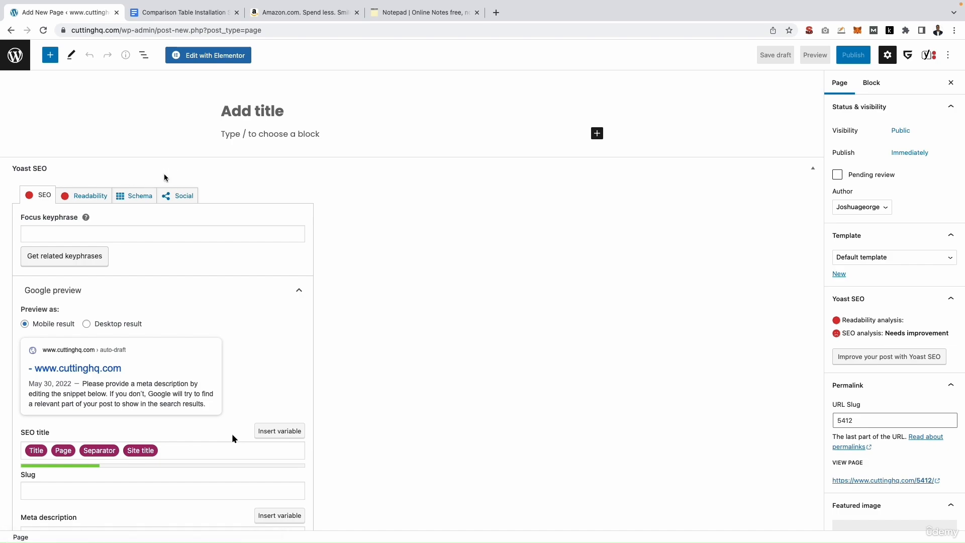
click(190, 54)
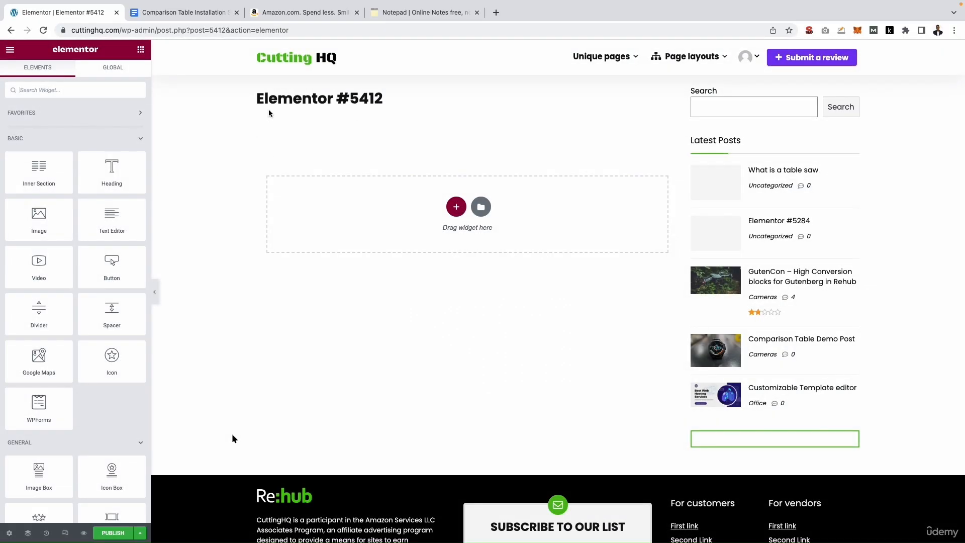
Set the page's title to "Best Table Saws" in the Elementor page settings.
triple_click(269, 103)
click(272, 113)
drag(249, 104, 375, 98)
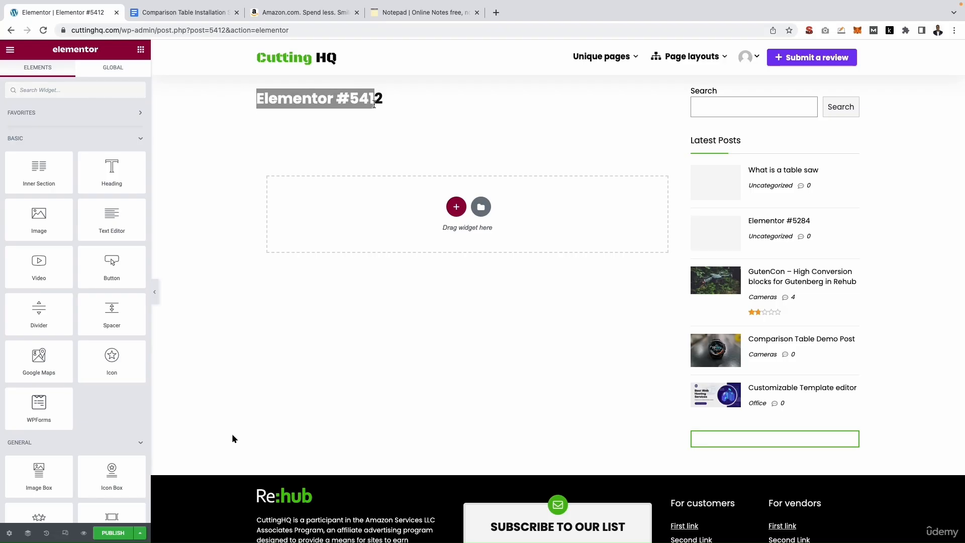
click(377, 98)
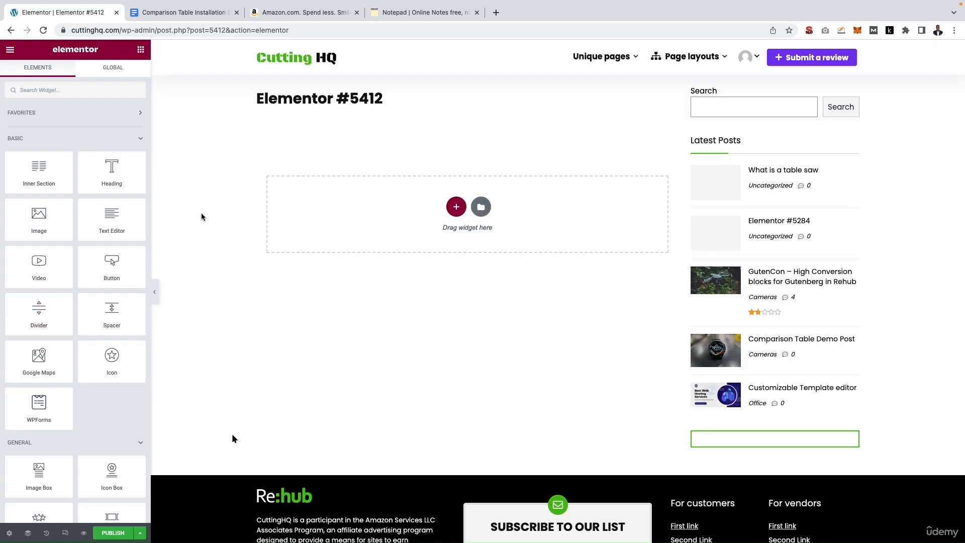
click(9, 532)
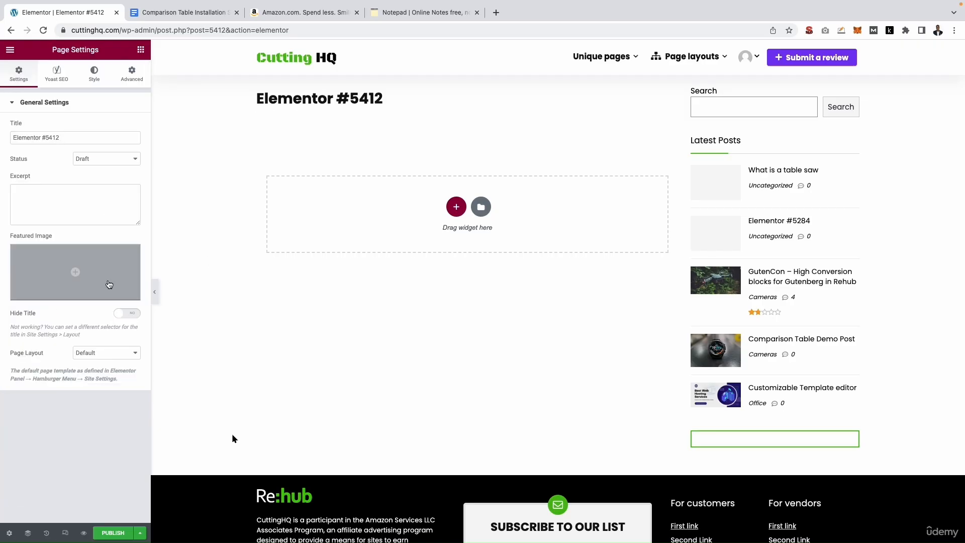
drag(80, 140, 2, 125)
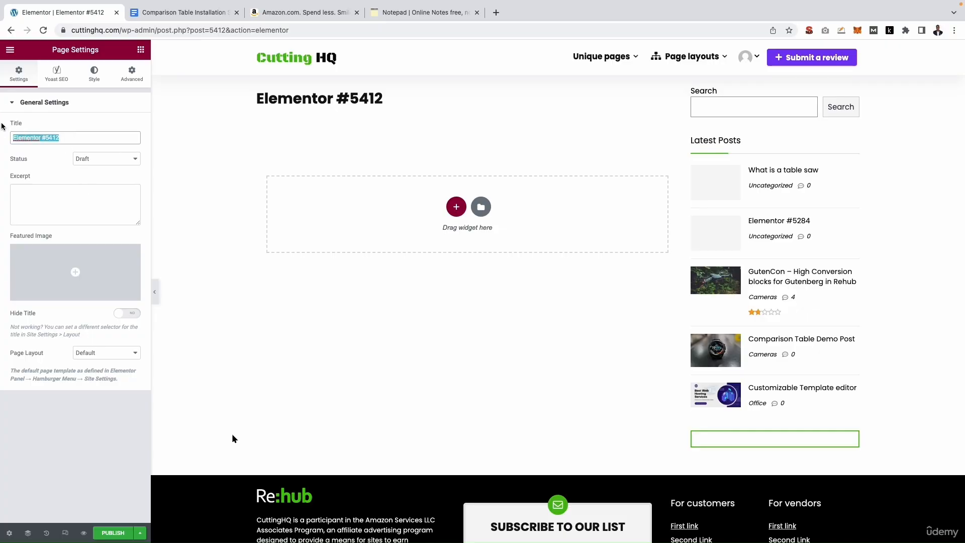
text(Best Table Saws)
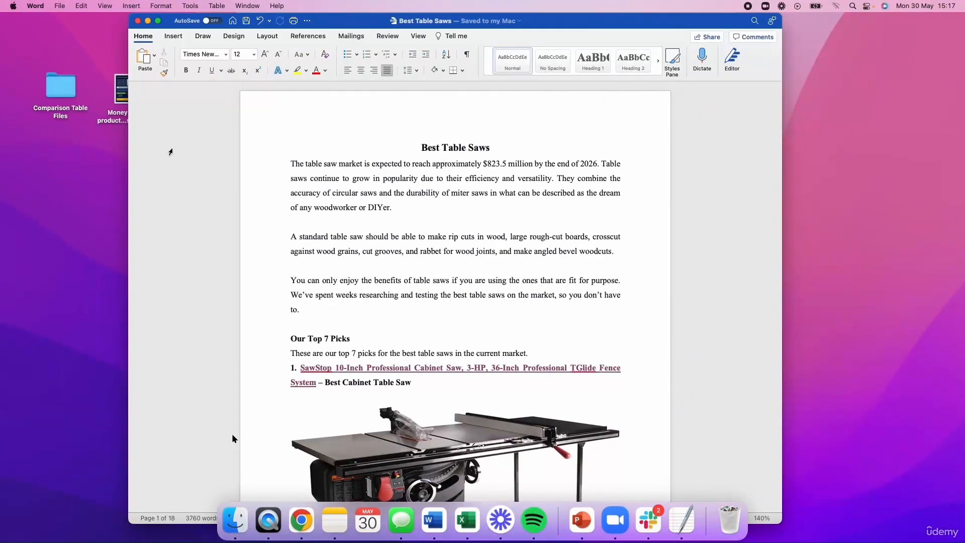
In the Word document, copy the three introductory paragraphs between the title and the "Our Top 7 Picks" heading.
drag(291, 163, 372, 297)
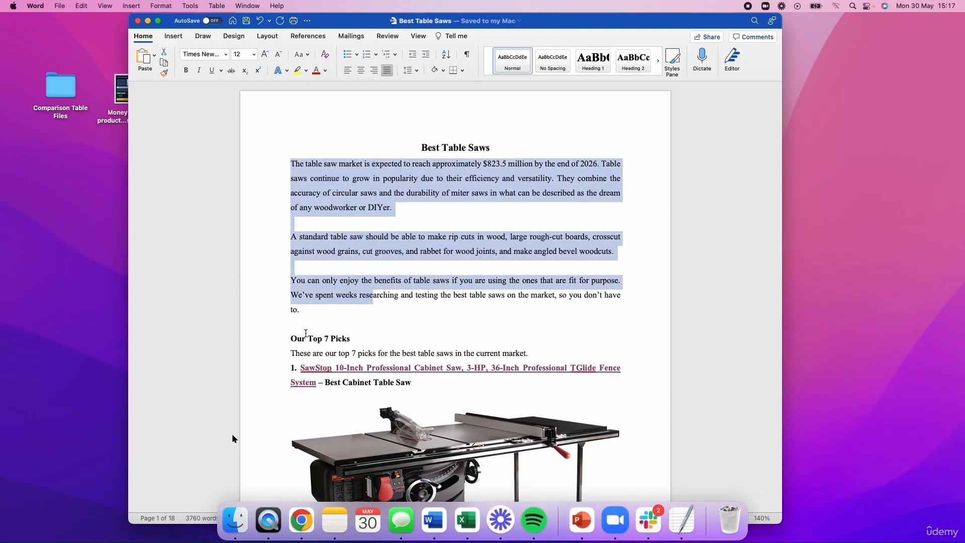
scroll(314, 327, down, 5)
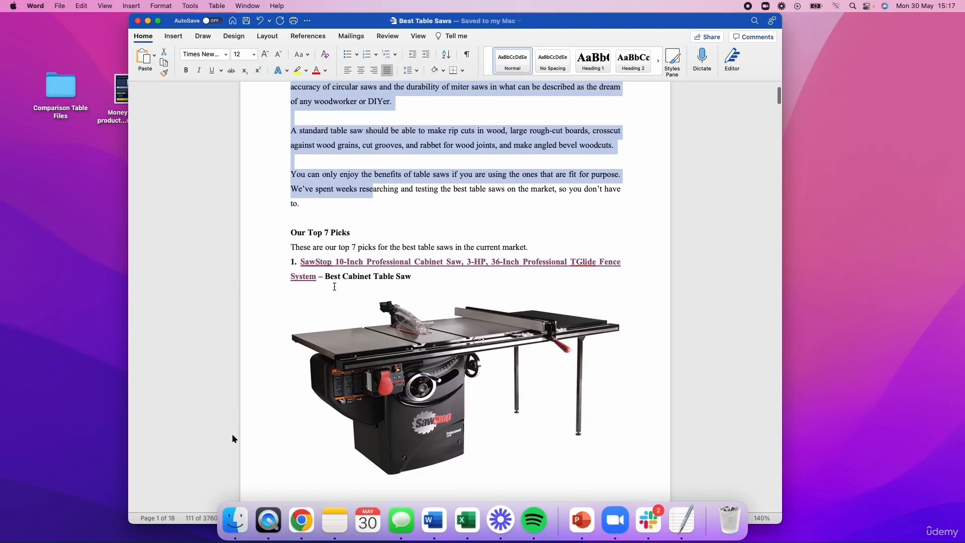
scroll(344, 243, up, 6)
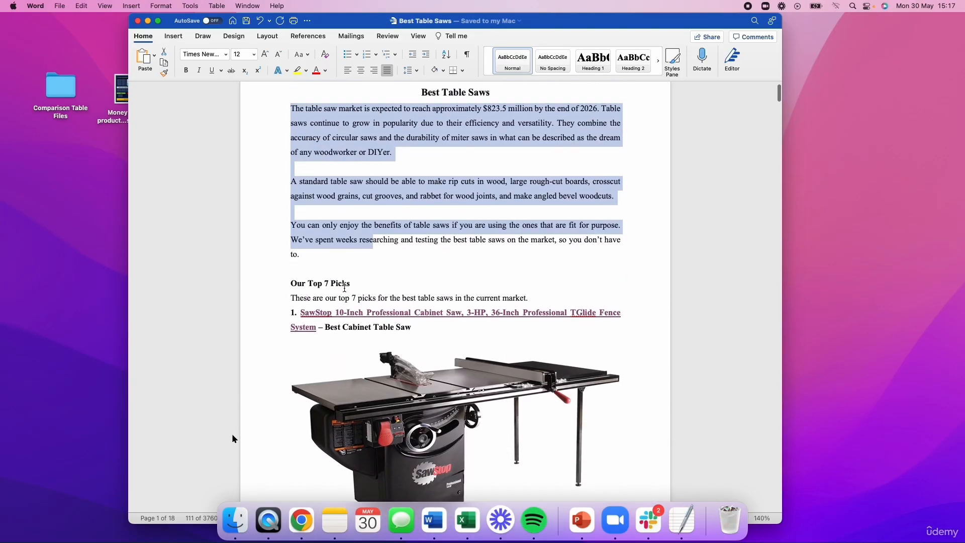
click(340, 295)
drag(301, 309, 295, 166)
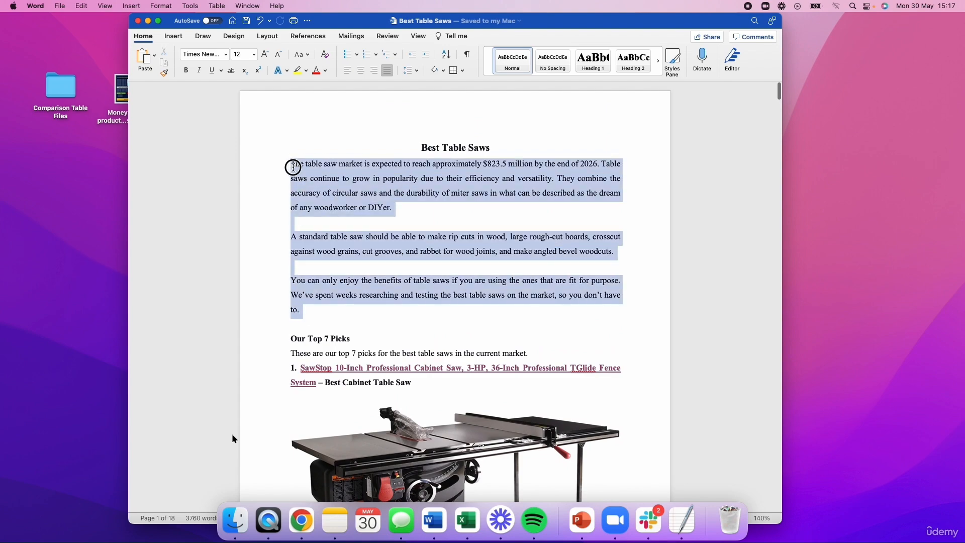
right_click(295, 170)
click(314, 185)
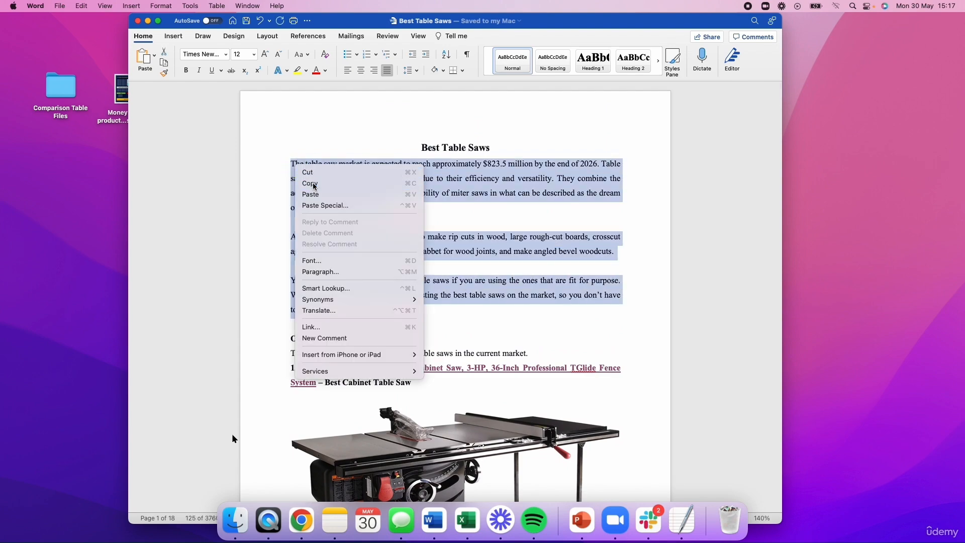
Switch back to the Elementor page in Chrome and add a single-column section containing a Text Editor widget.
key(ctrl+Right)
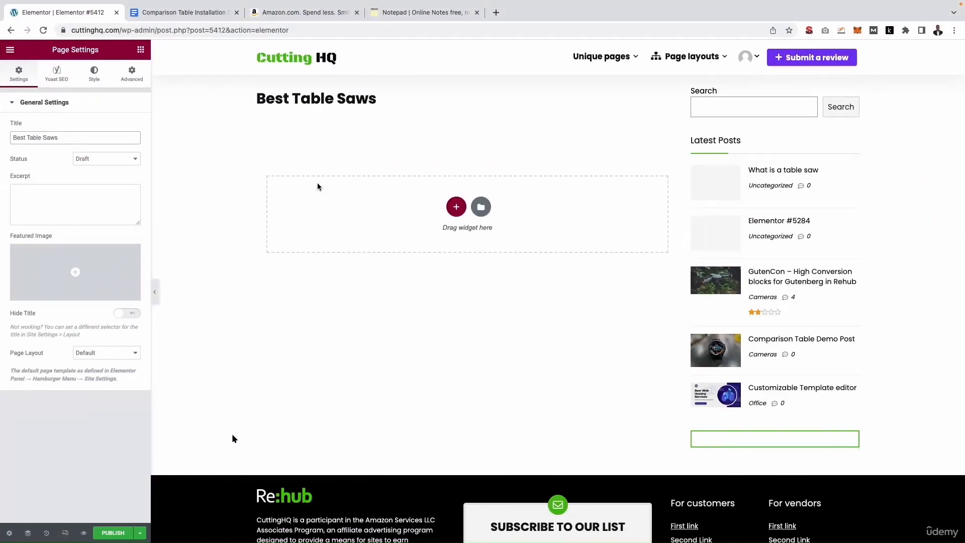
click(456, 207)
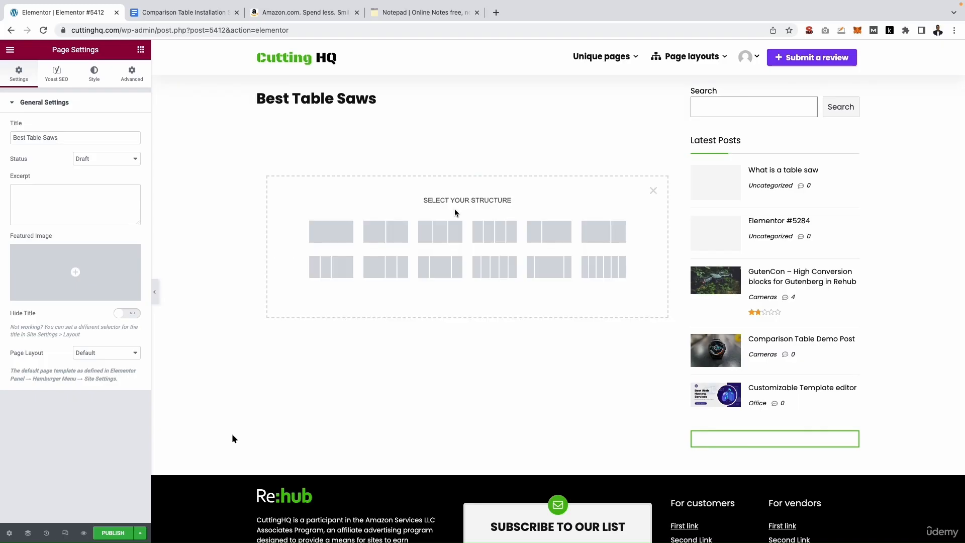
click(331, 238)
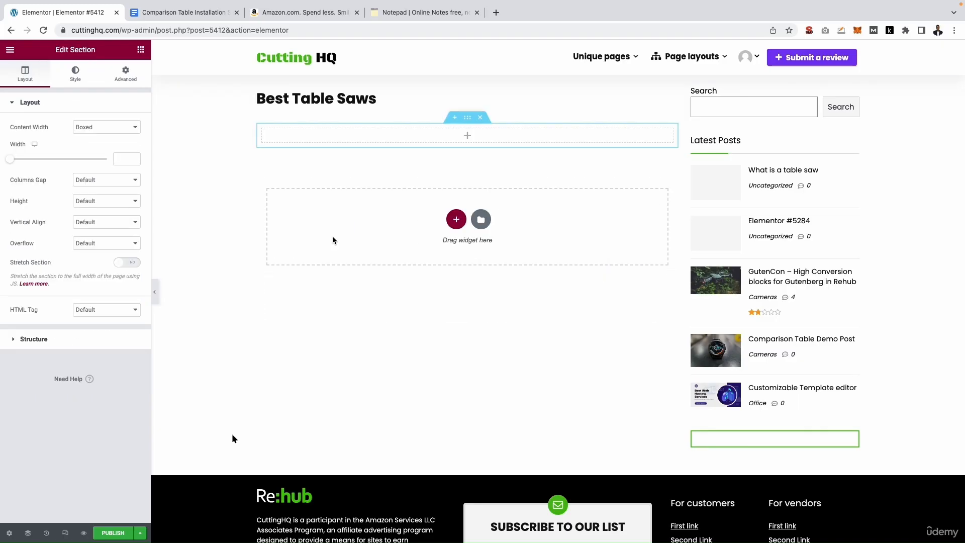
click(467, 135)
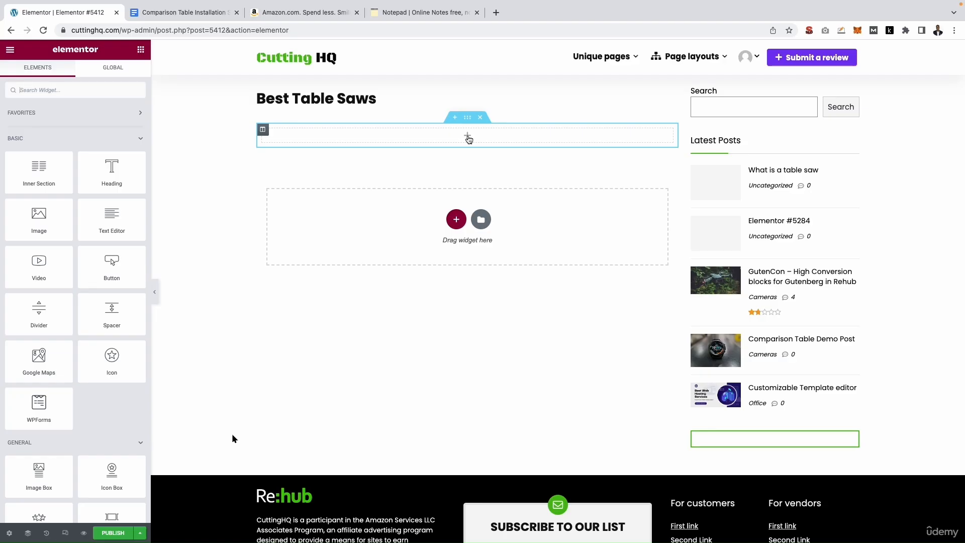
drag(112, 216, 414, 142)
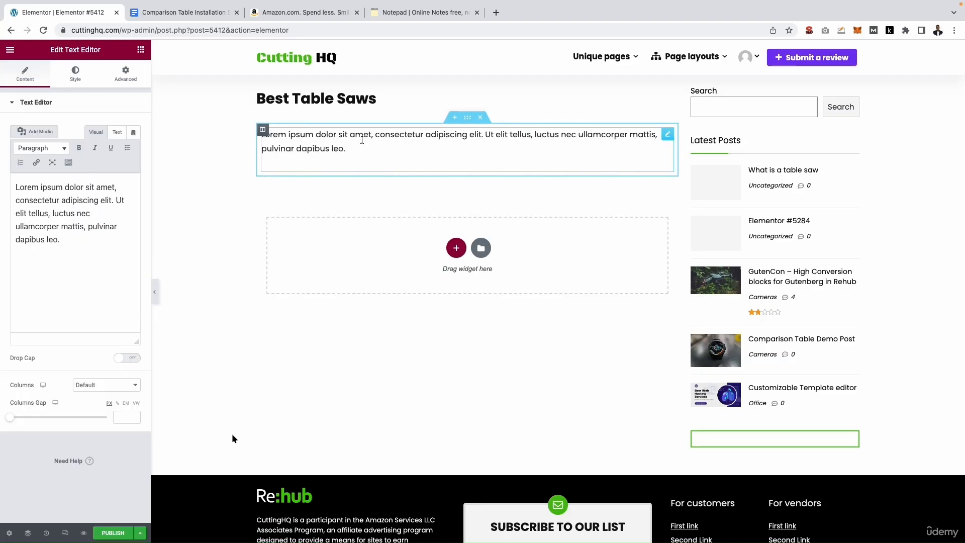
Replace all the placeholder text in the Text Editor widget with the introduction copied from Word.
text(fgfgfgfg)
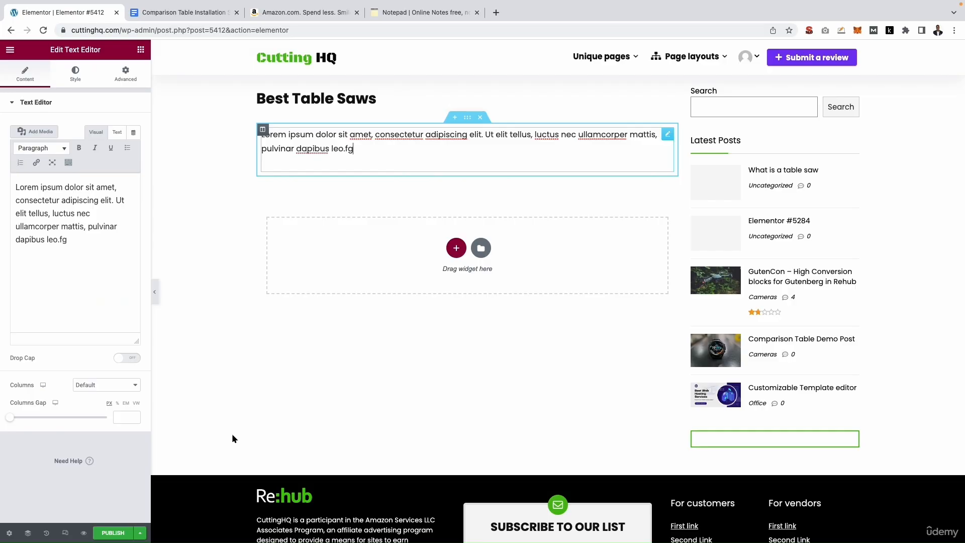
click(54, 200)
click(105, 245)
click(36, 187)
key(ctrl+a)
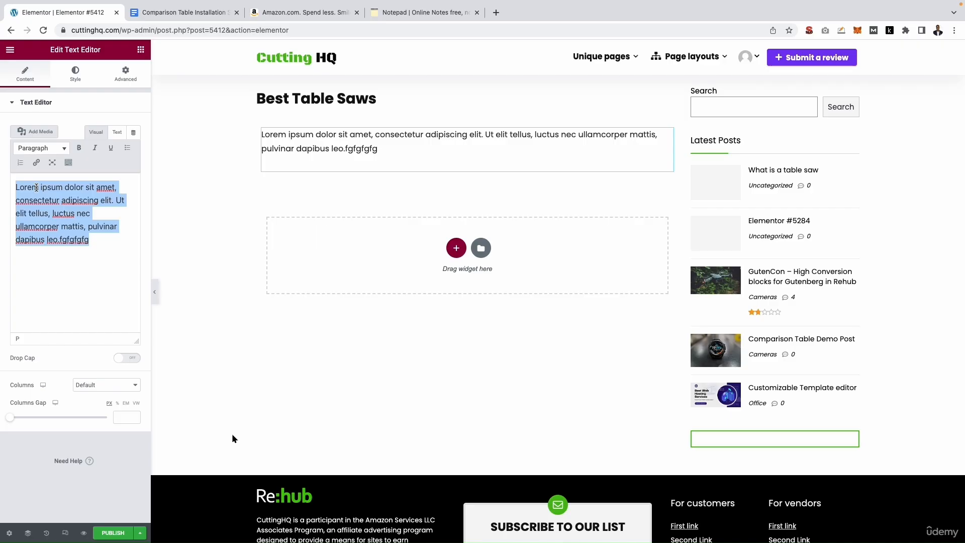
key(ctrl+v)
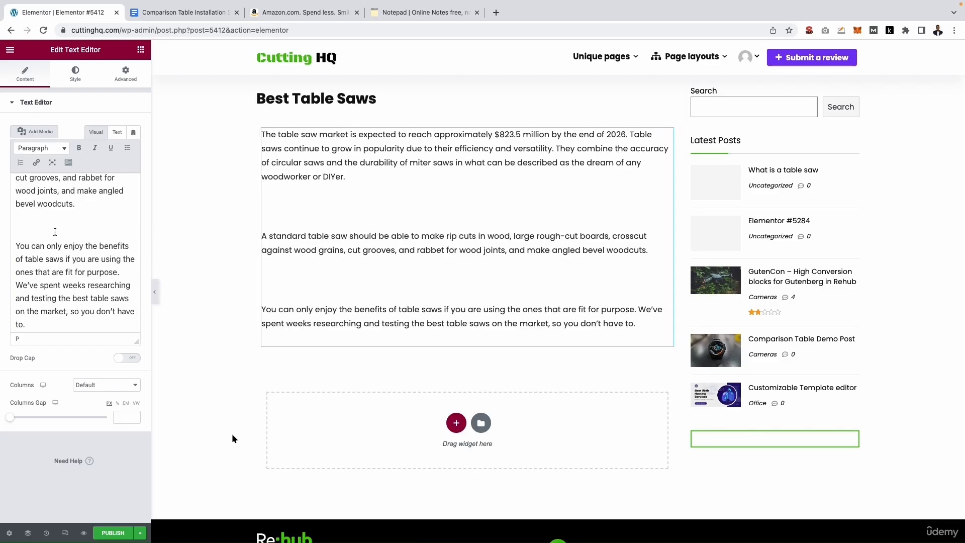
Remove the extra blank paragraph before "You can only enjoy the benefits", keeping it as a separate paragraph.
click(15, 247)
key(BackSpace)
key(BackSpace)
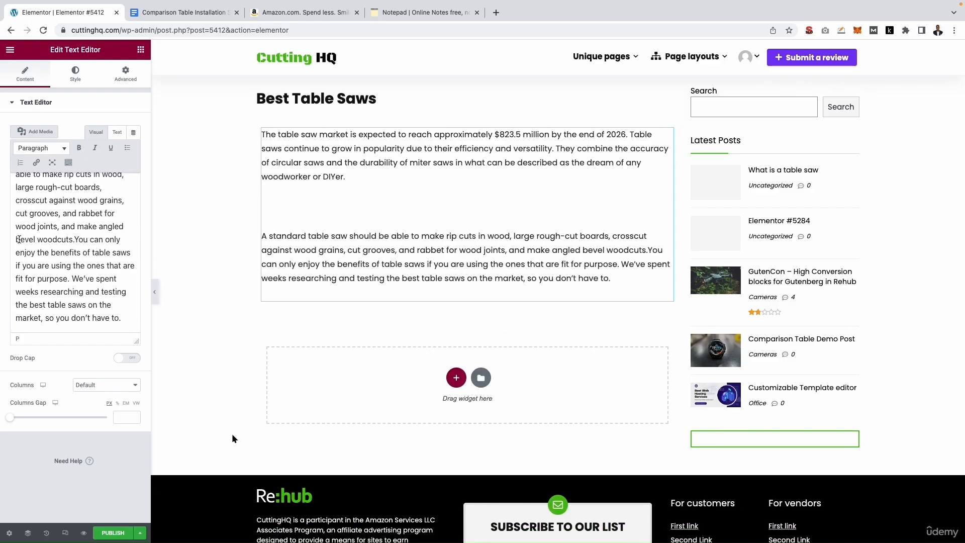
text(.)
key(Return)
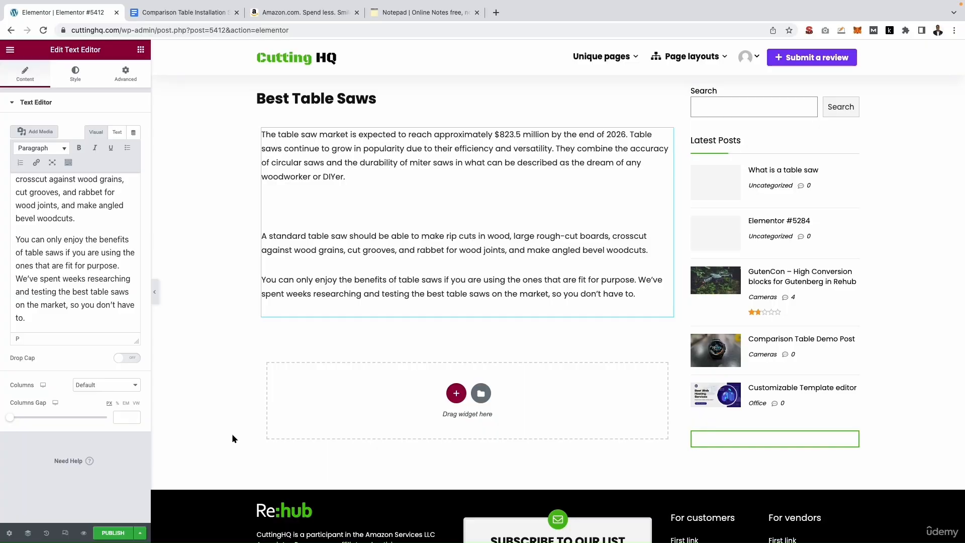
Remove the extra blank paragraph before "A standard table saw should be able", keeping it as a separate paragraph.
scroll(30, 256, up, 5)
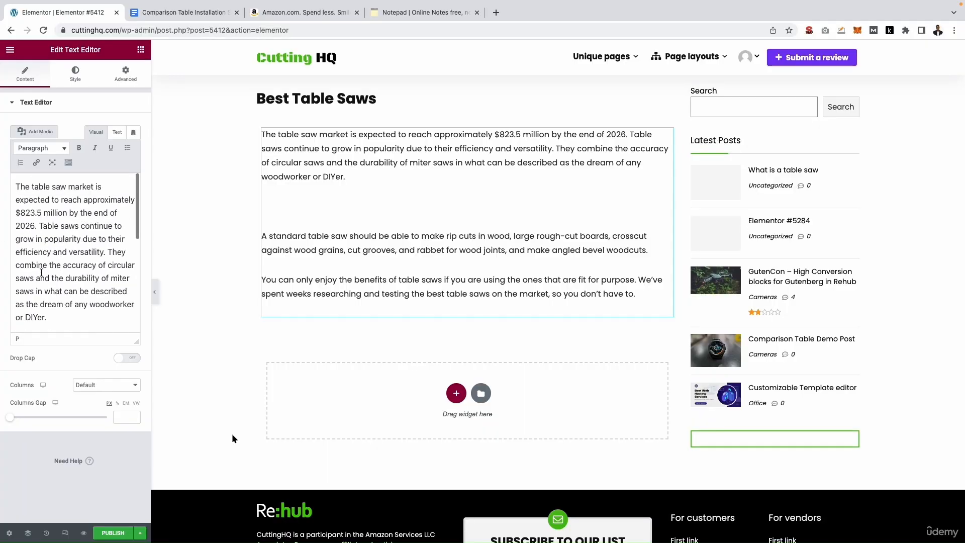
scroll(39, 274, down, 1)
click(33, 238)
key(BackSpace)
key(BackSpace)
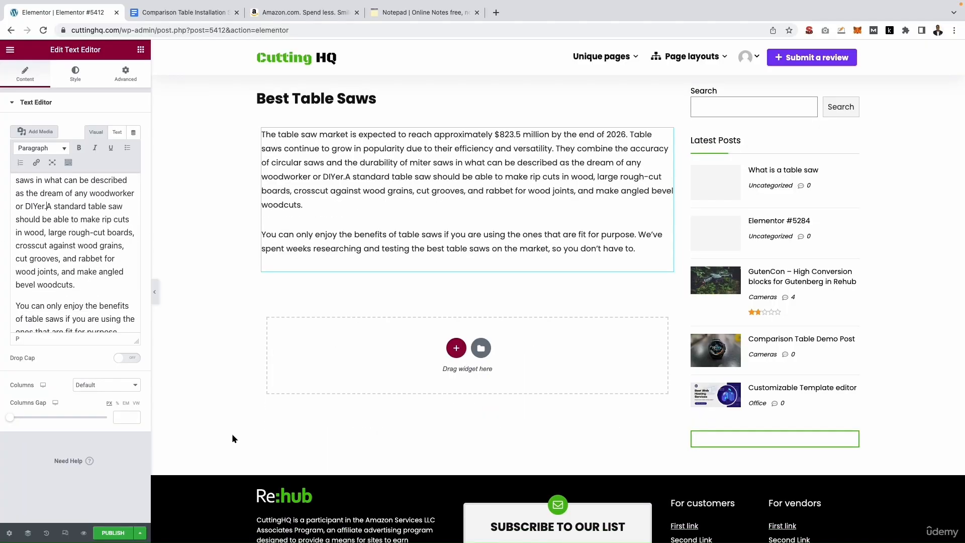
key(Return)
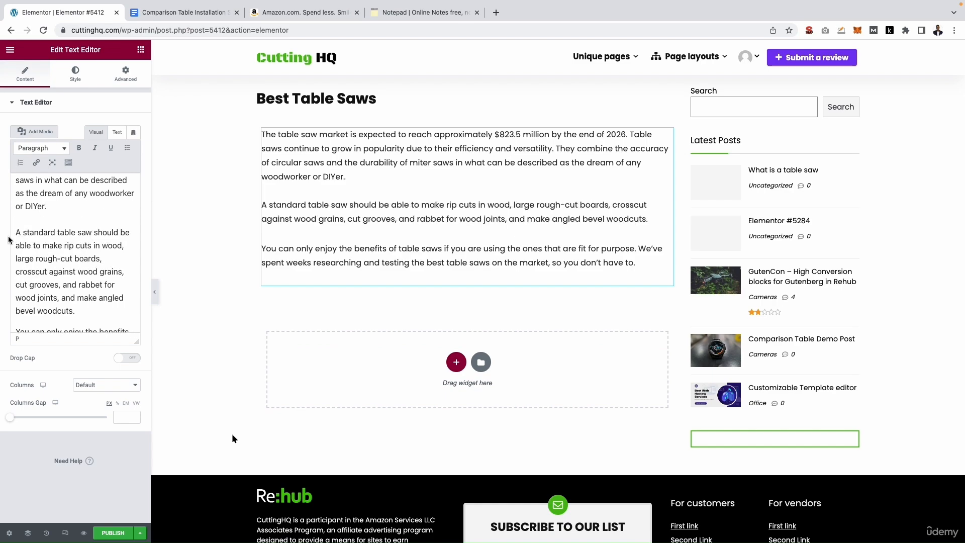
scroll(35, 284, down, 3)
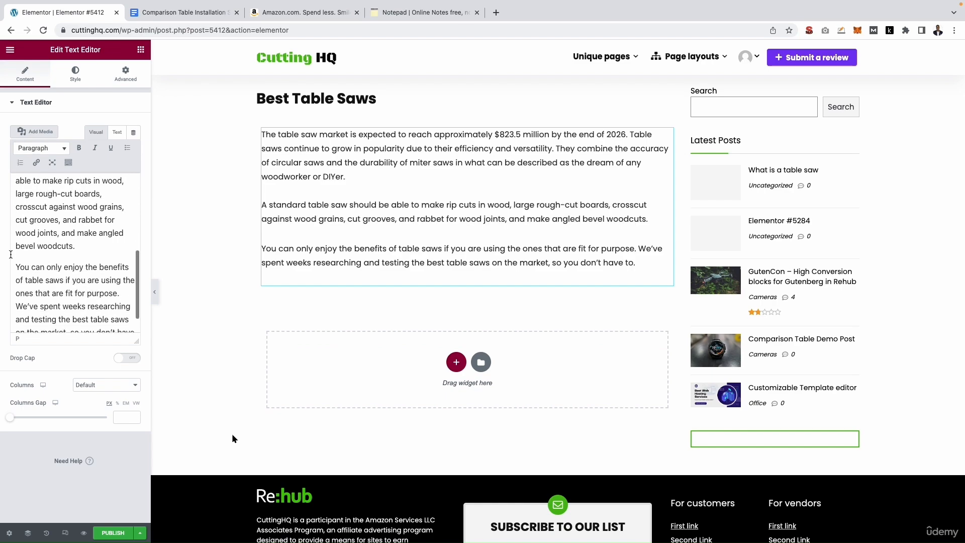
Redo the paragraph break before "You can only enjoy the benefits" to even out the spacing between the introduction paragraphs.
click(14, 261)
key(BackSpace)
key(Return)
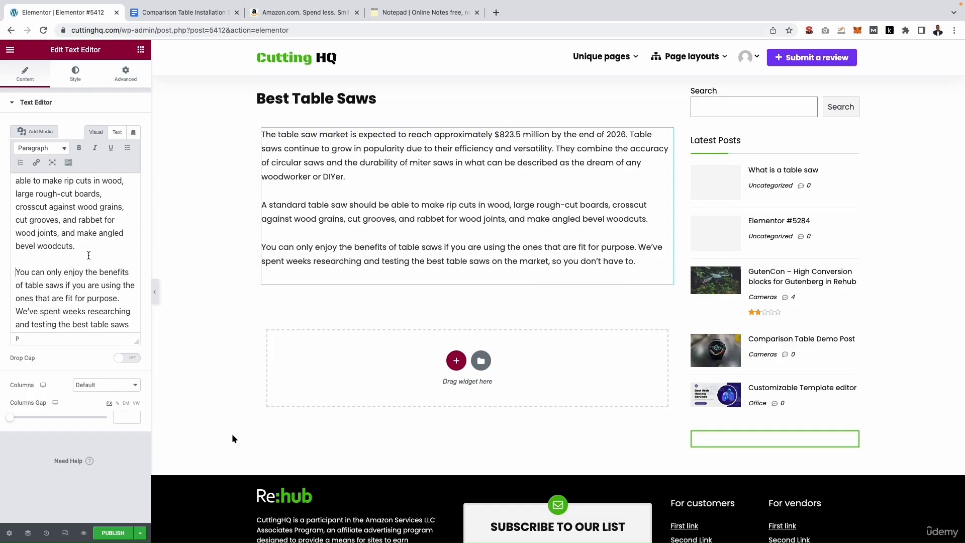
Try an Image widget with the Best Table Saws picture from the media library above the introduction, and delete the widget again.
click(141, 50)
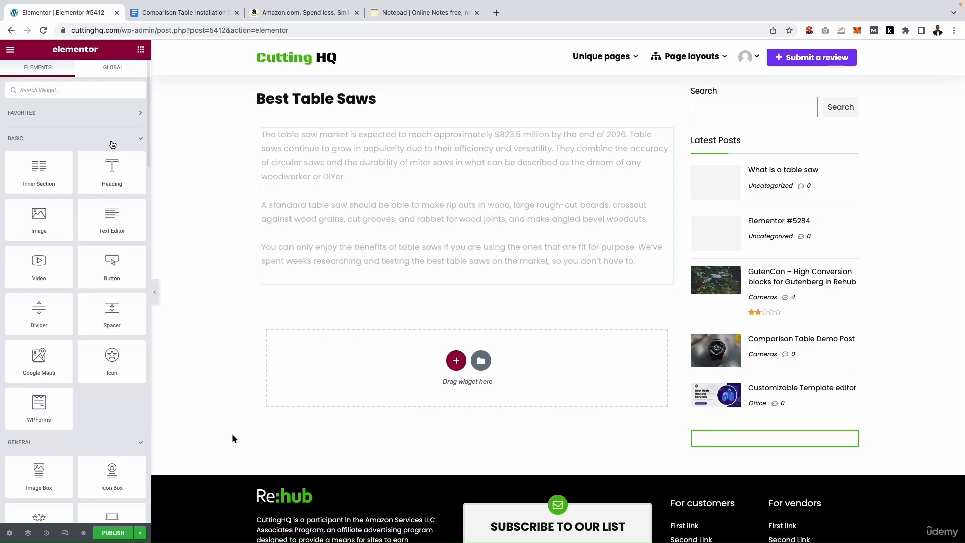
drag(34, 226, 286, 140)
click(49, 155)
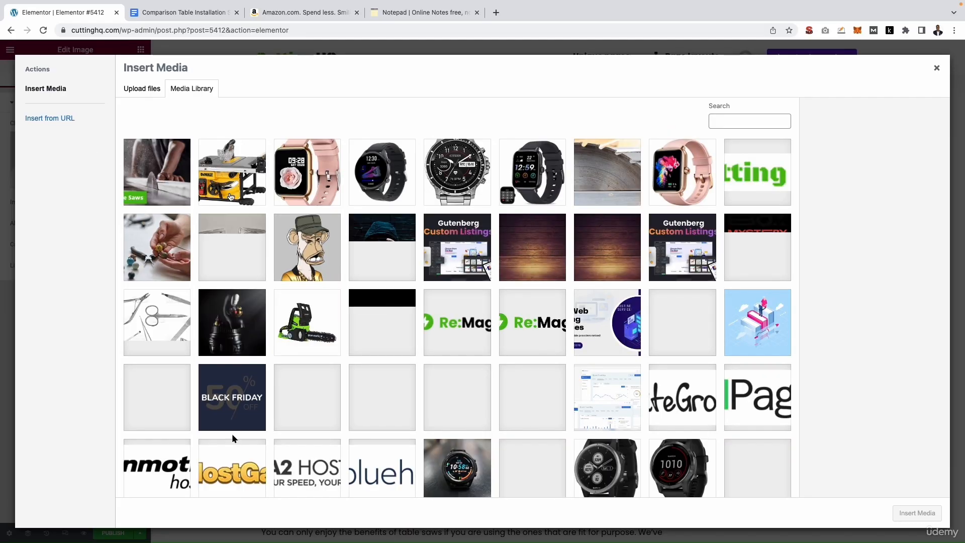
click(141, 165)
click(910, 513)
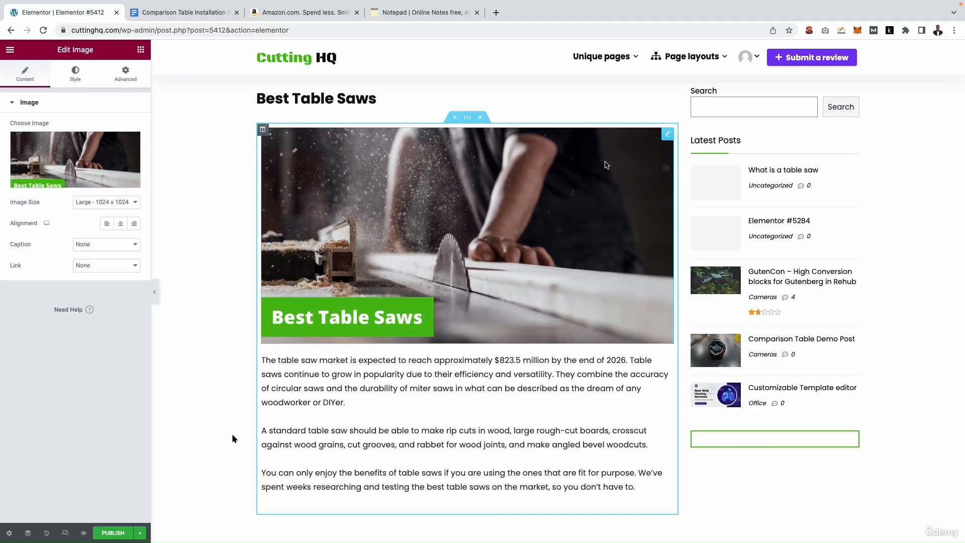
right_click(668, 143)
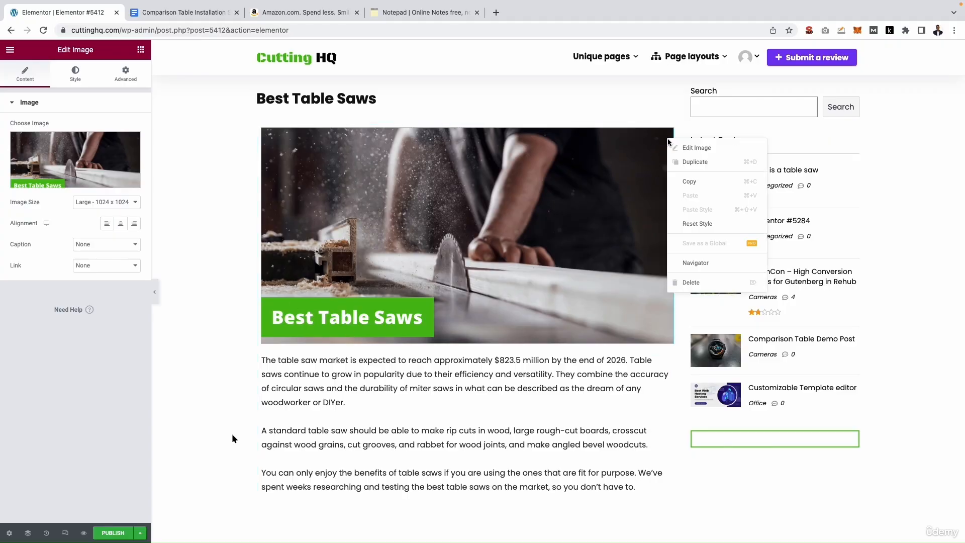
click(704, 282)
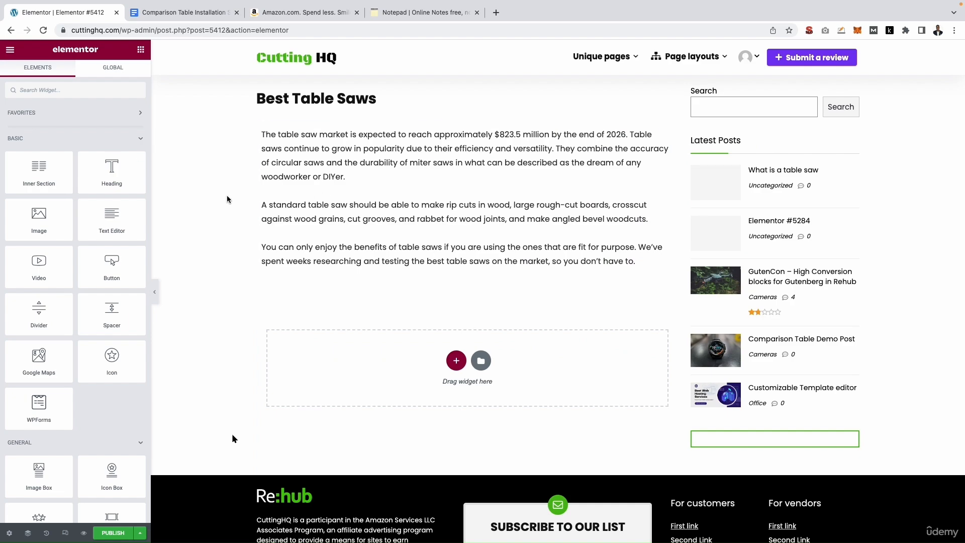
scroll(54, 250, down, 5)
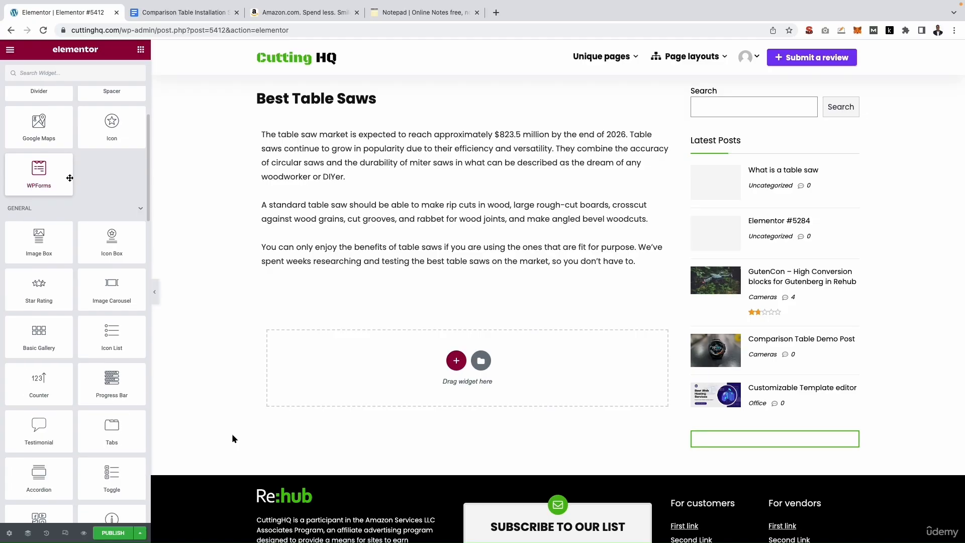
scroll(70, 178, down, 2)
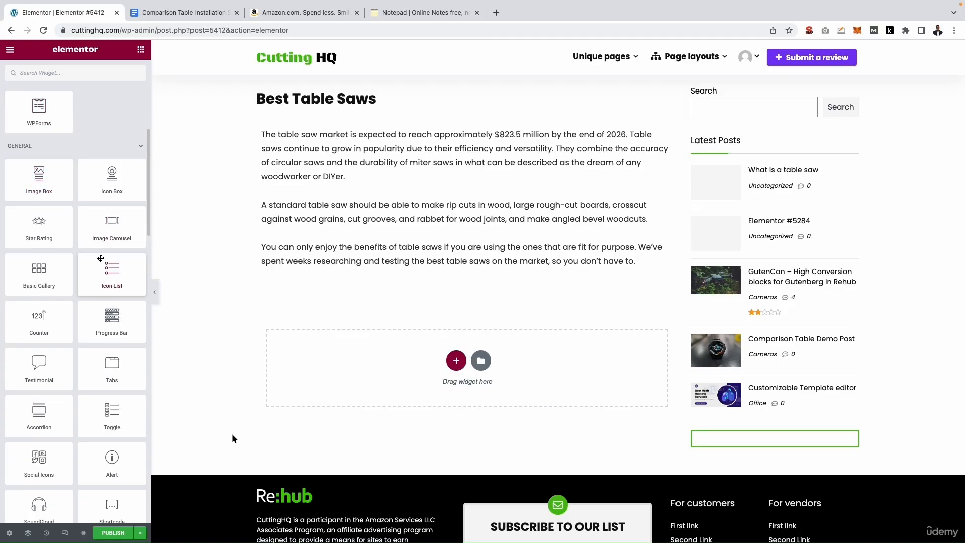
scroll(100, 258, up, 1)
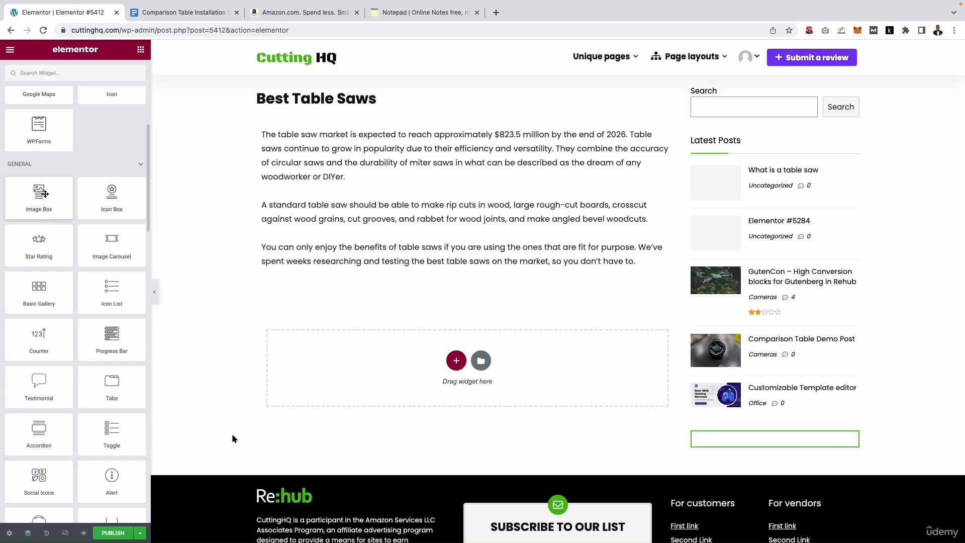
scroll(56, 204, up, 6)
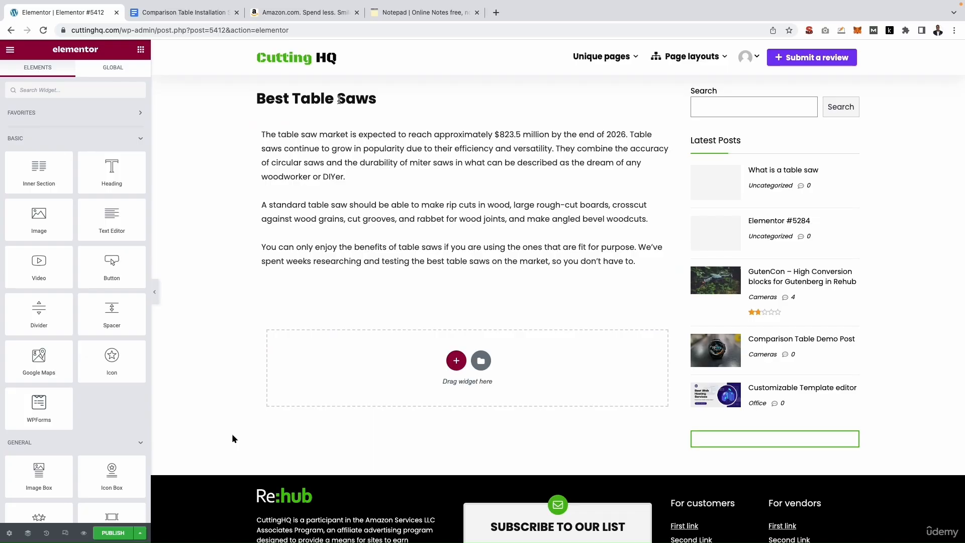
click(424, 242)
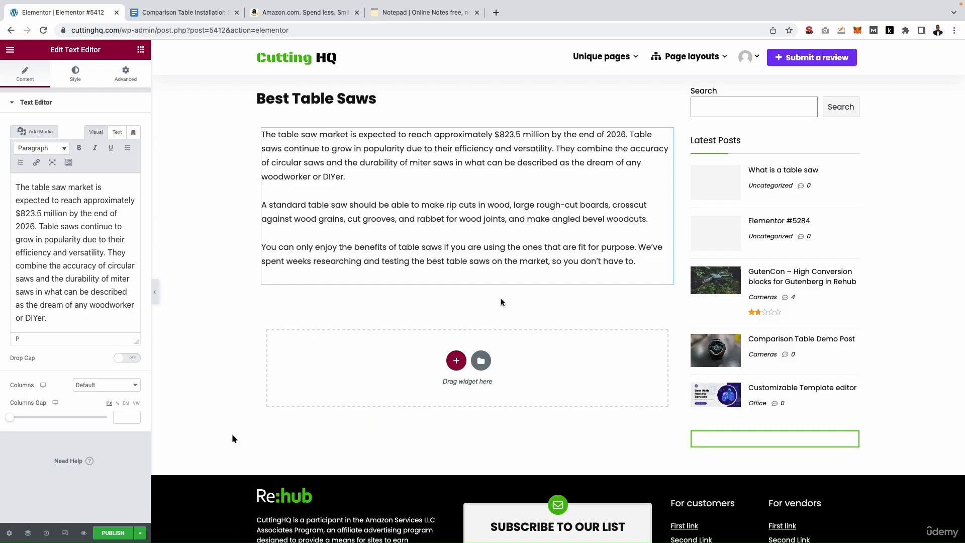
Switch to the desktop, minimise the Word document, and open the Comparison Table Files folder with Table5389.xml selected.
key(ctrl+Right)
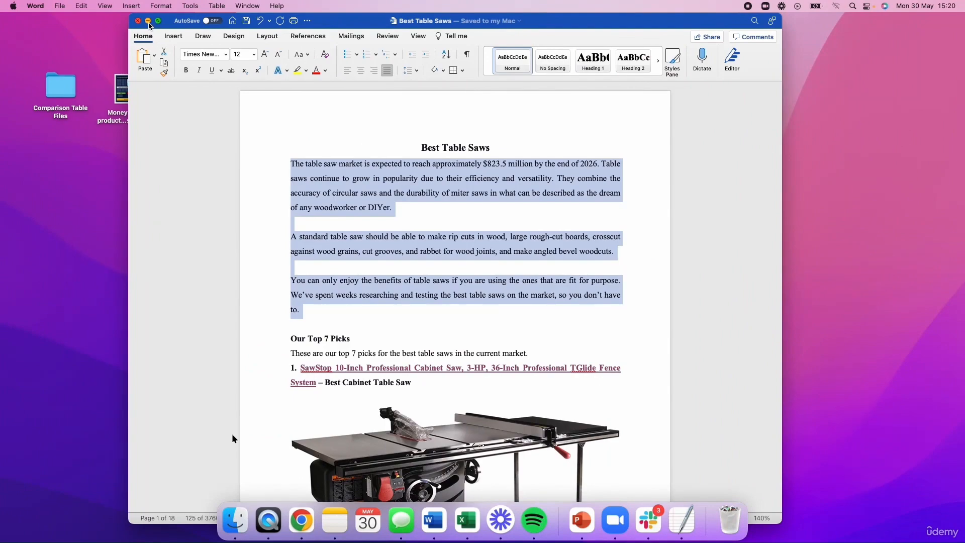
click(148, 20)
click(55, 86)
double_click(54, 85)
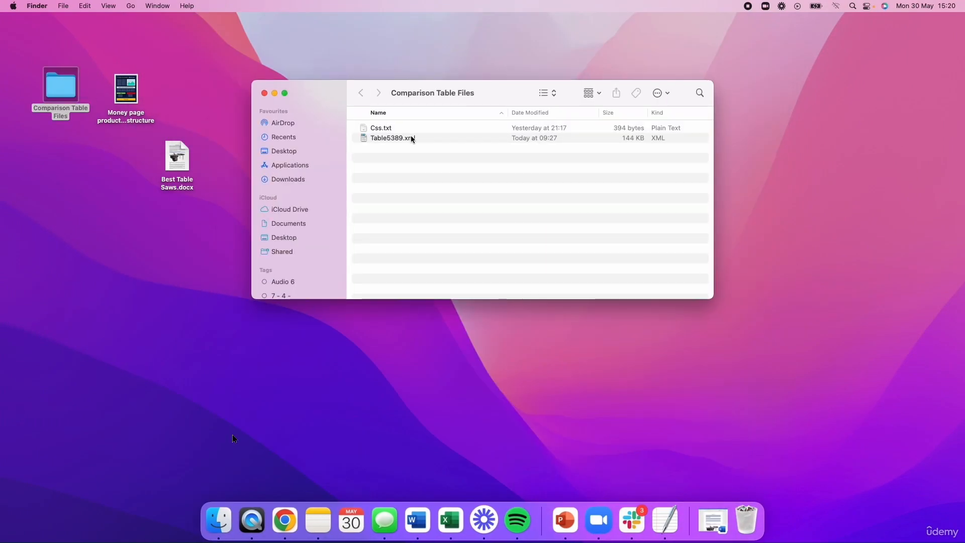
drag(322, 96, 303, 135)
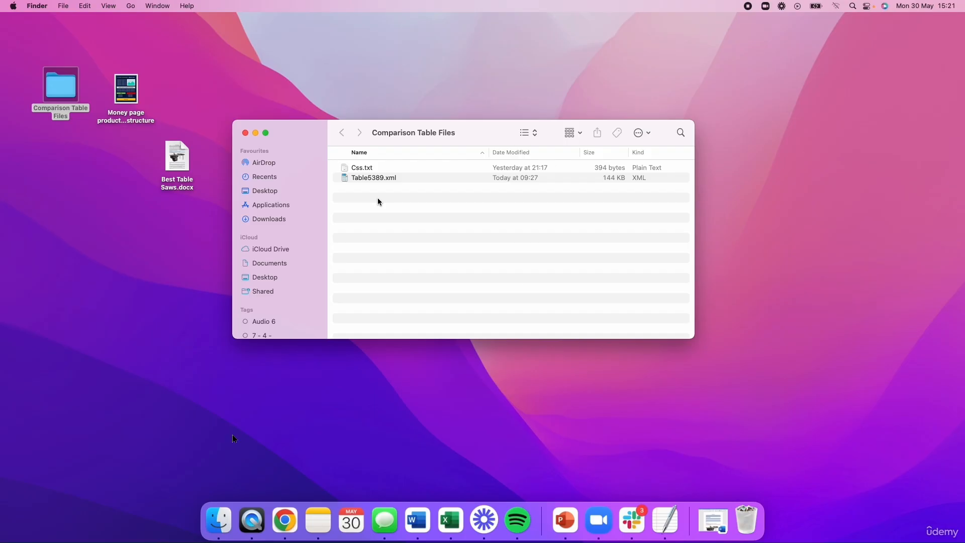
click(360, 179)
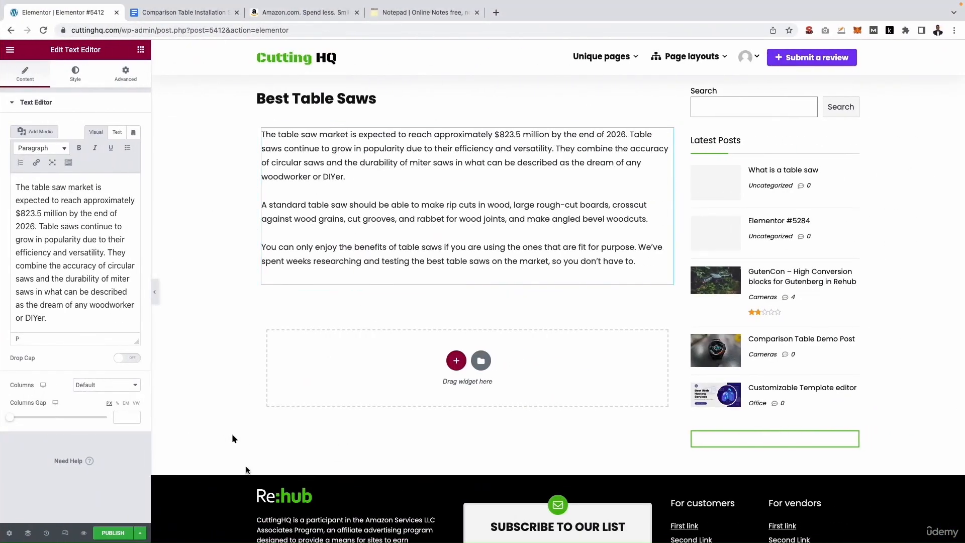
Back in Chrome, save the Elementor page as a draft and exit to the WordPress list of pages.
click(139, 532)
click(61, 493)
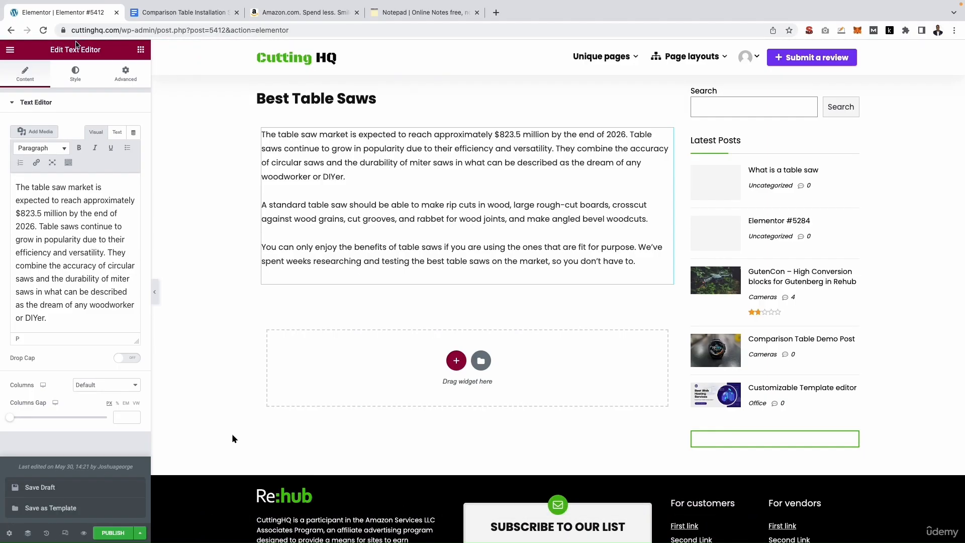
click(4, 50)
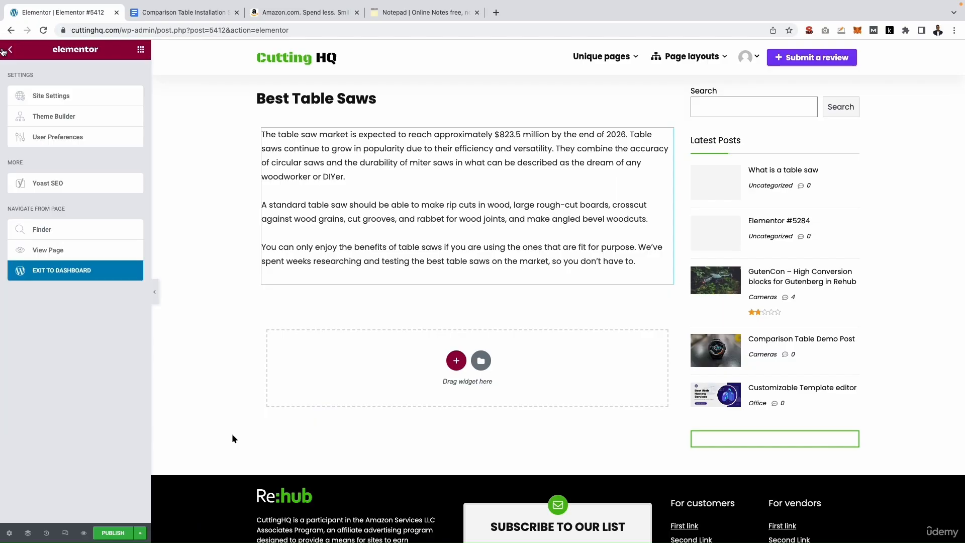
click(47, 274)
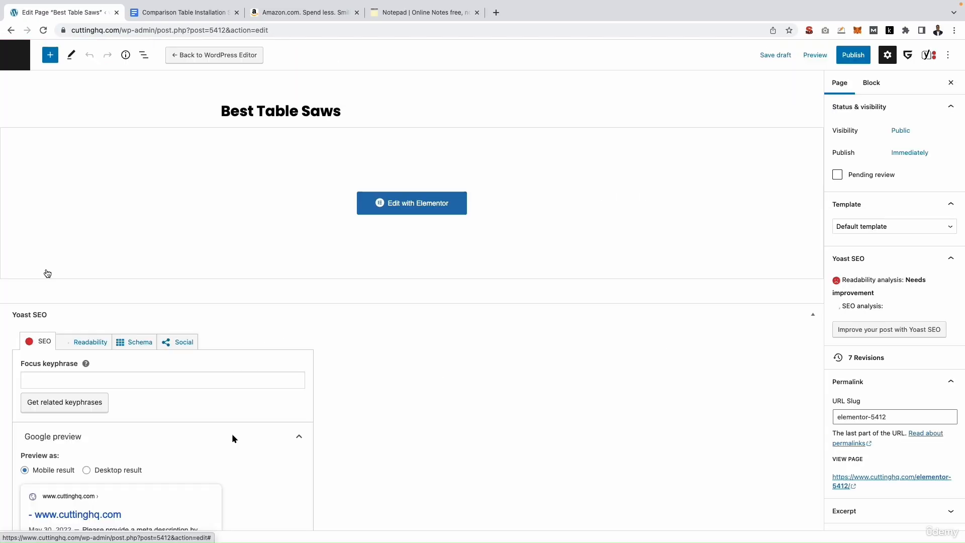
click(16, 54)
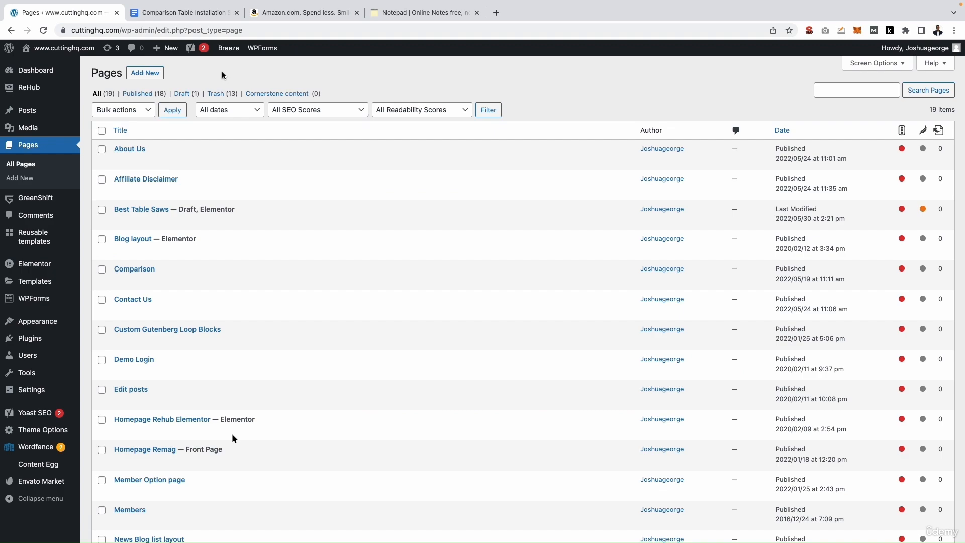
Search the WordPress plugin directory for WP Table Builder, and install and activate the plugin.
mouse_move(30, 338)
click(104, 355)
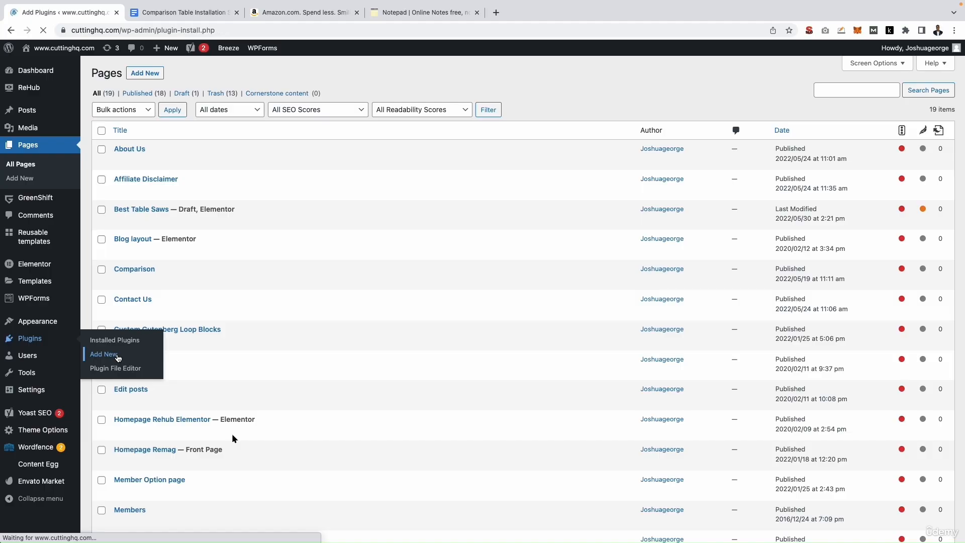
click(858, 102)
text(WP Table Builder)
click(858, 125)
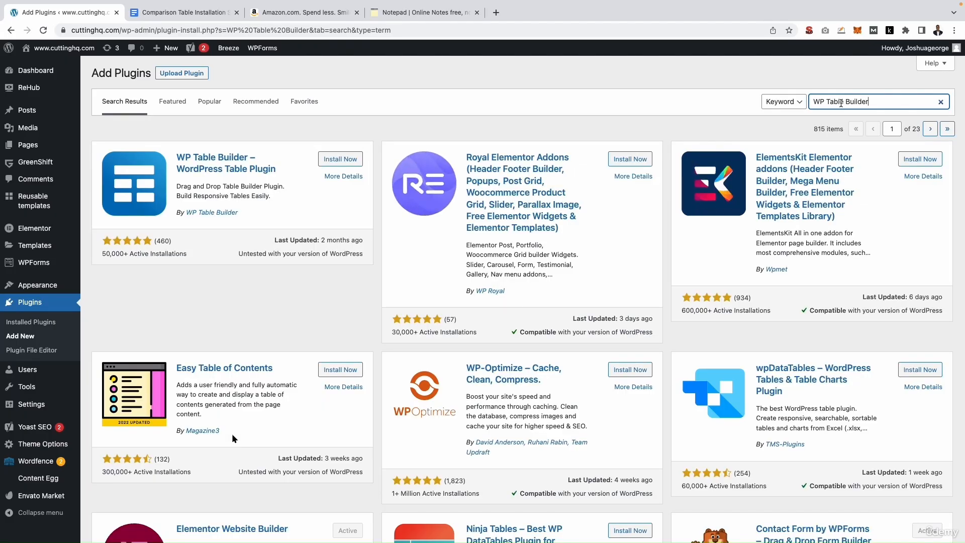
click(340, 159)
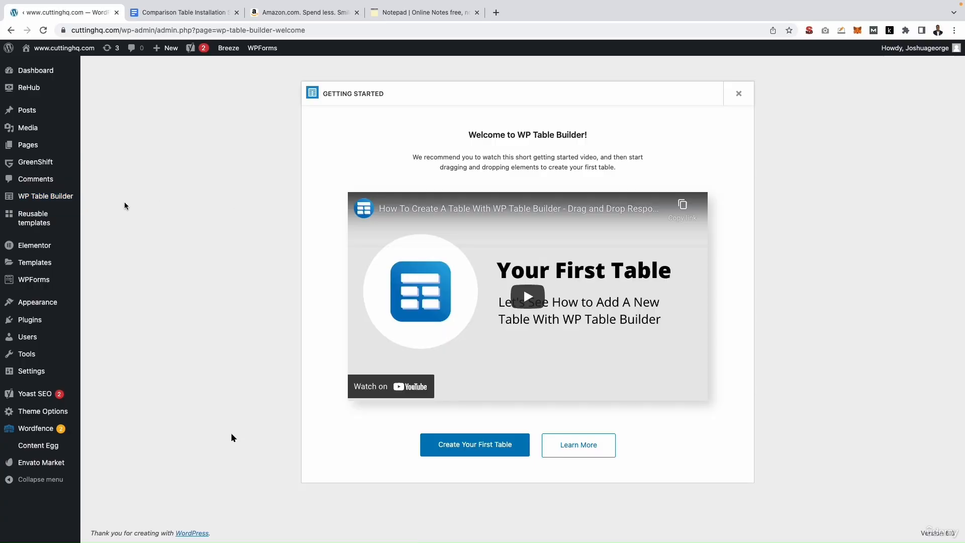
Import Table5389.xml from the Comparison Table Files folder on the desktop into WP Table Builder.
mouse_move(78, 201)
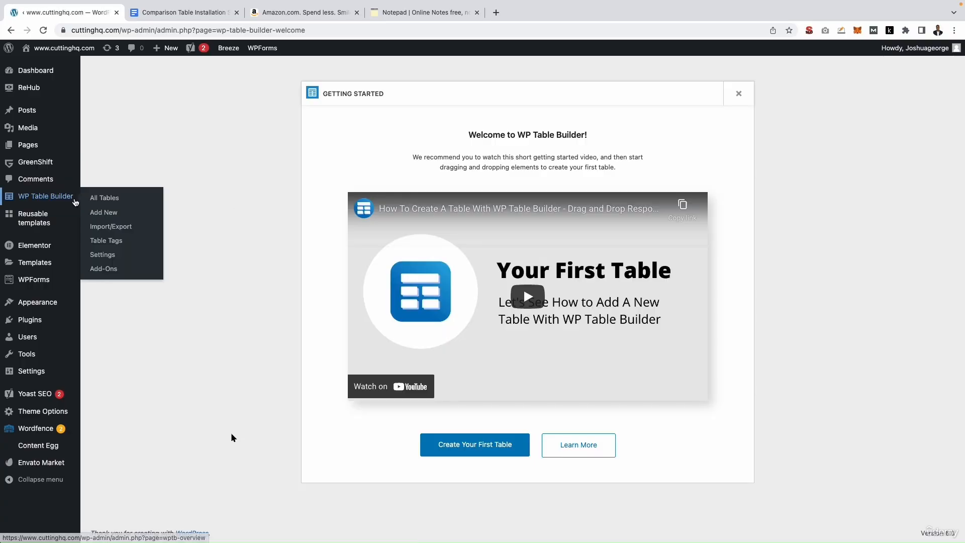
click(120, 227)
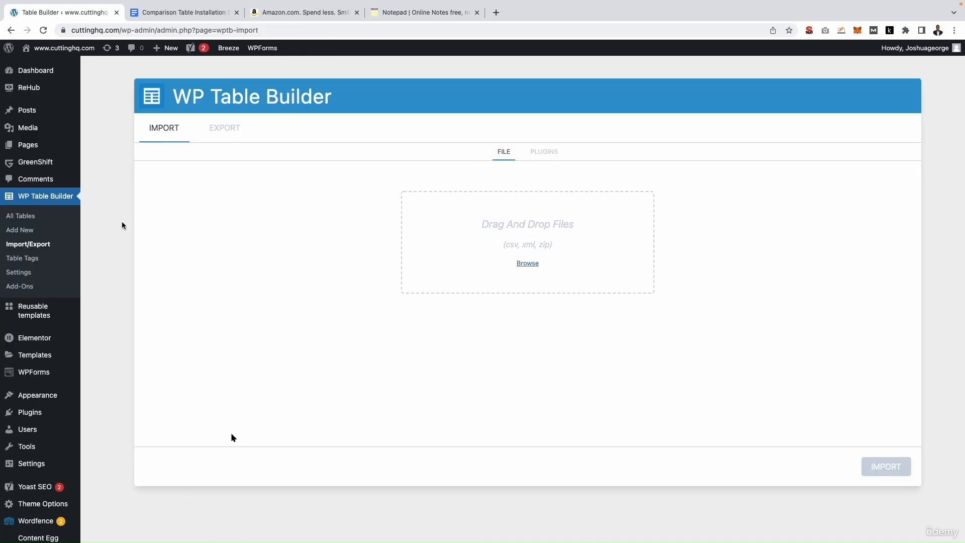
click(519, 263)
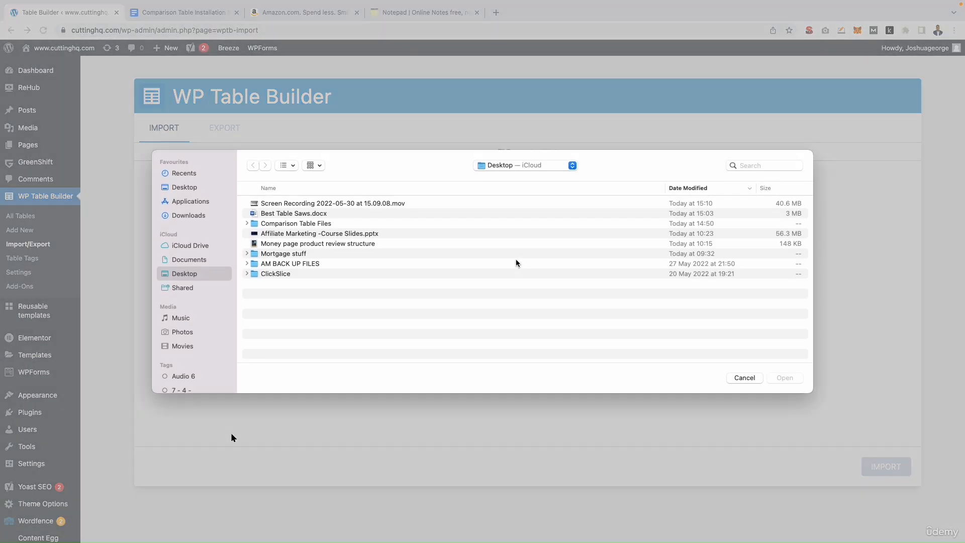
double_click(294, 224)
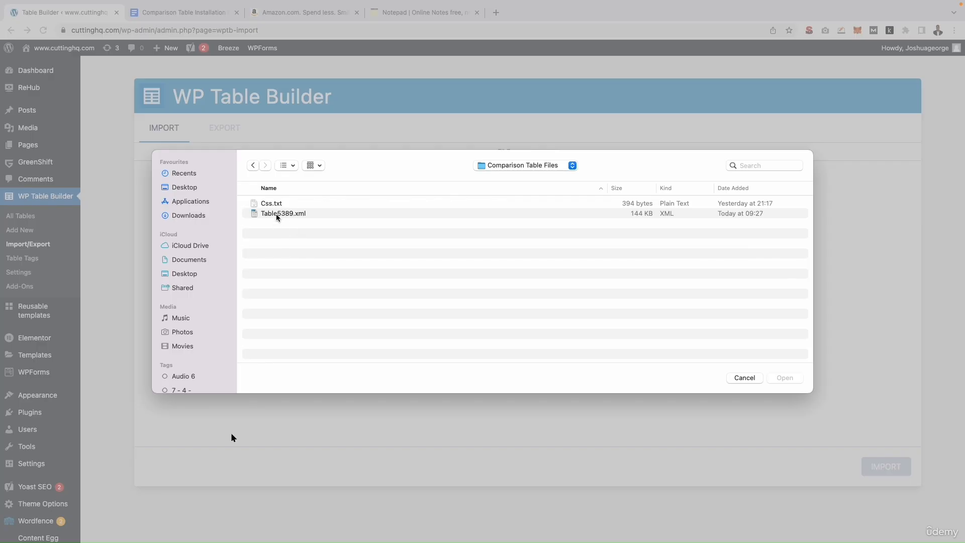
click(276, 214)
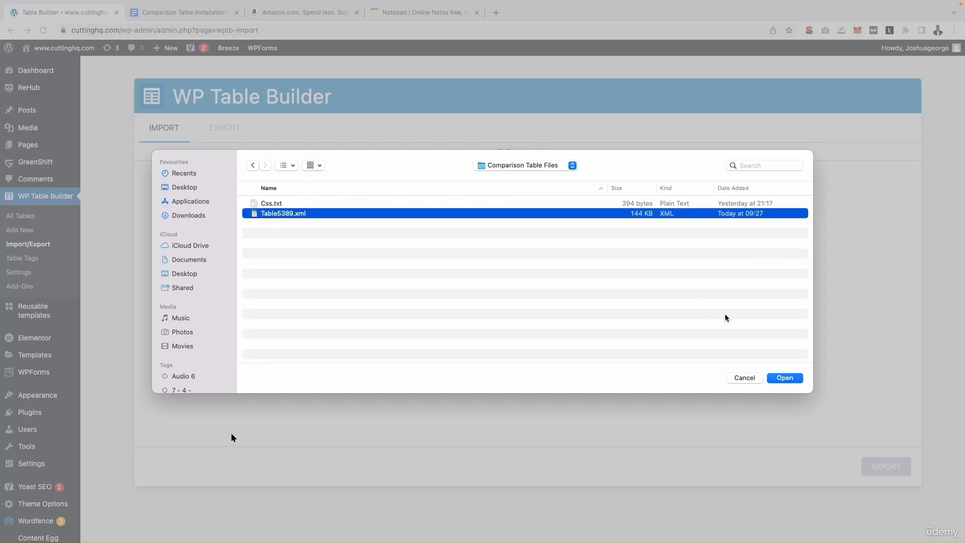
click(777, 377)
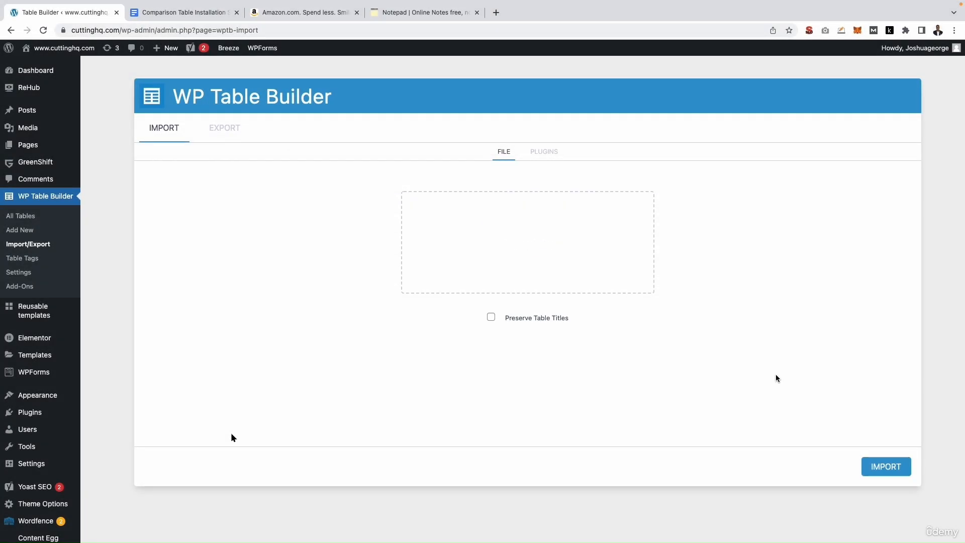
click(868, 459)
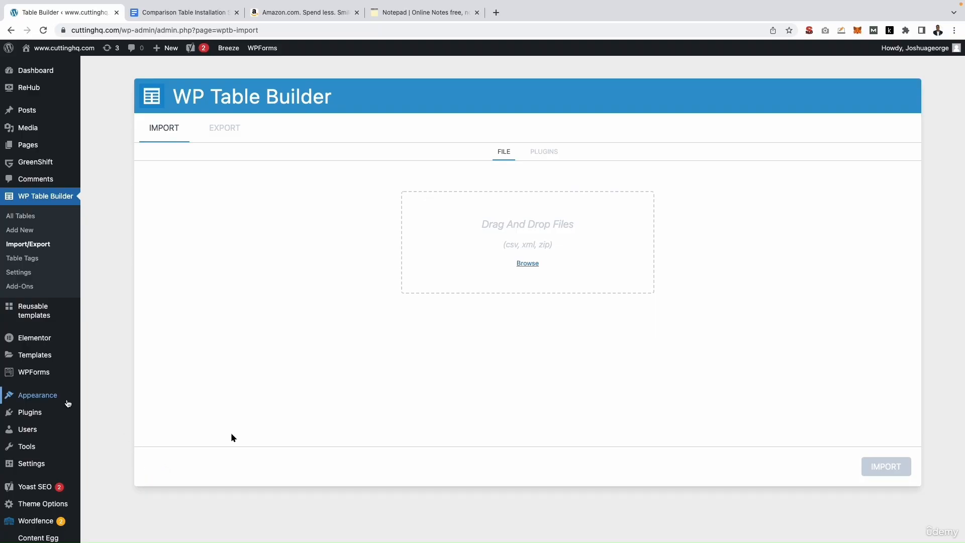
Open the WordPress theme Customizer, and copy all the code from Css.txt in the Comparison Table Files folder in Finder.
mouse_move(38, 395)
click(112, 411)
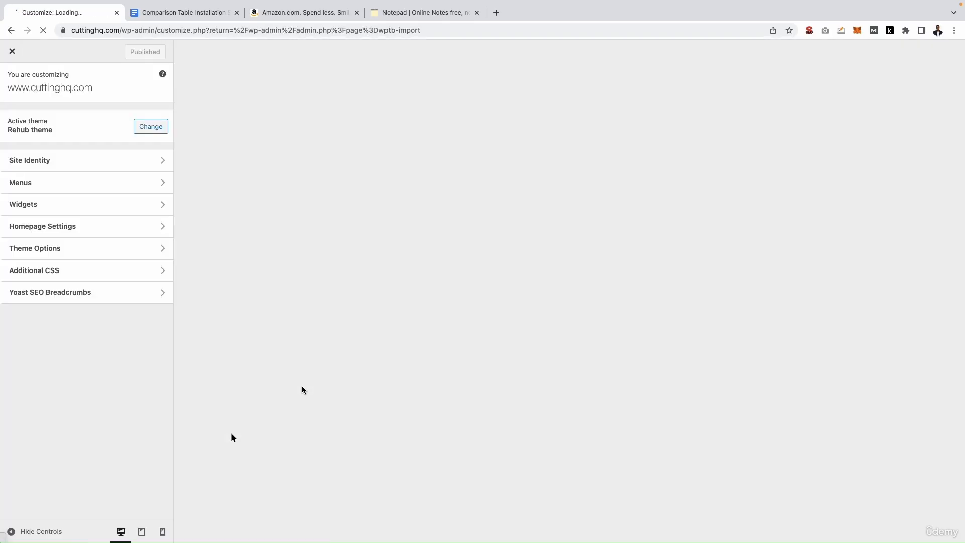
key(ctrl+Left)
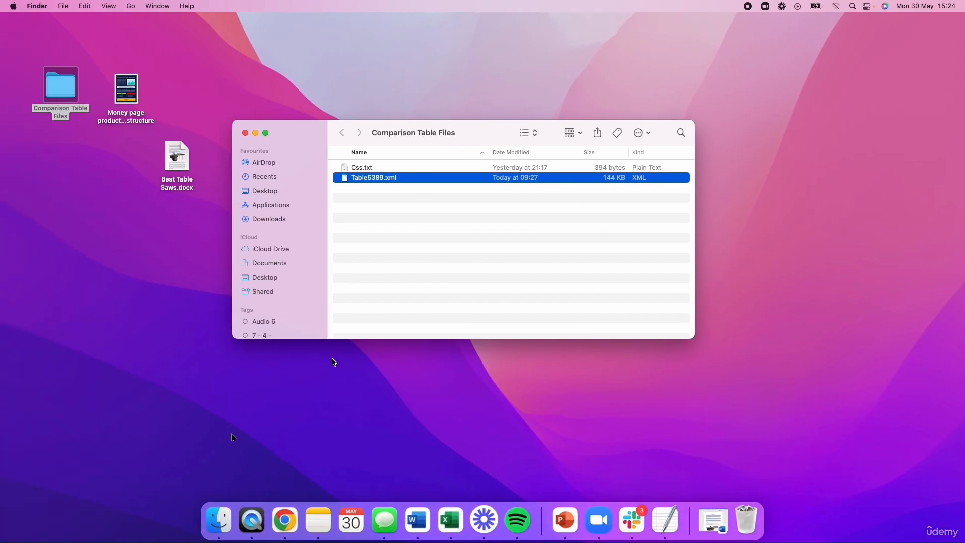
double_click(358, 168)
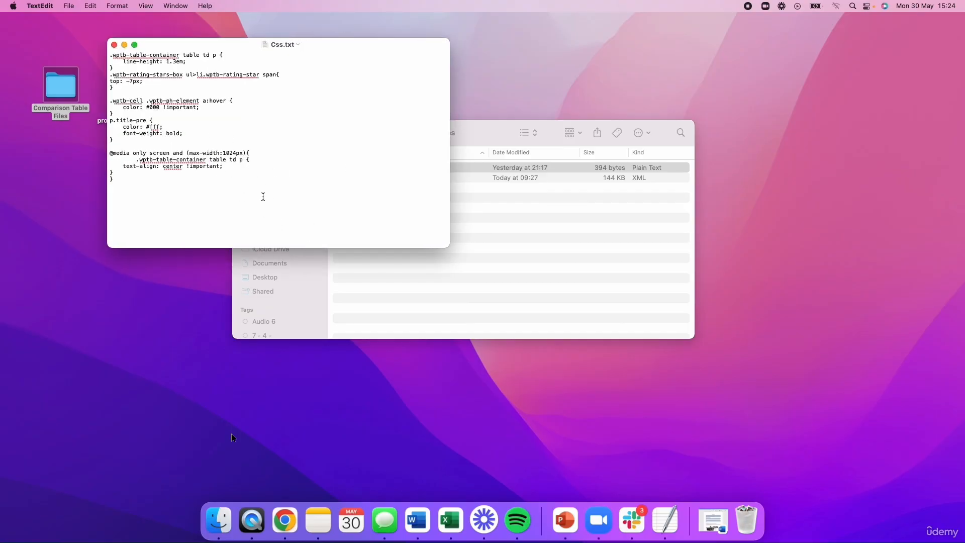
key(super+a)
key(super+c)
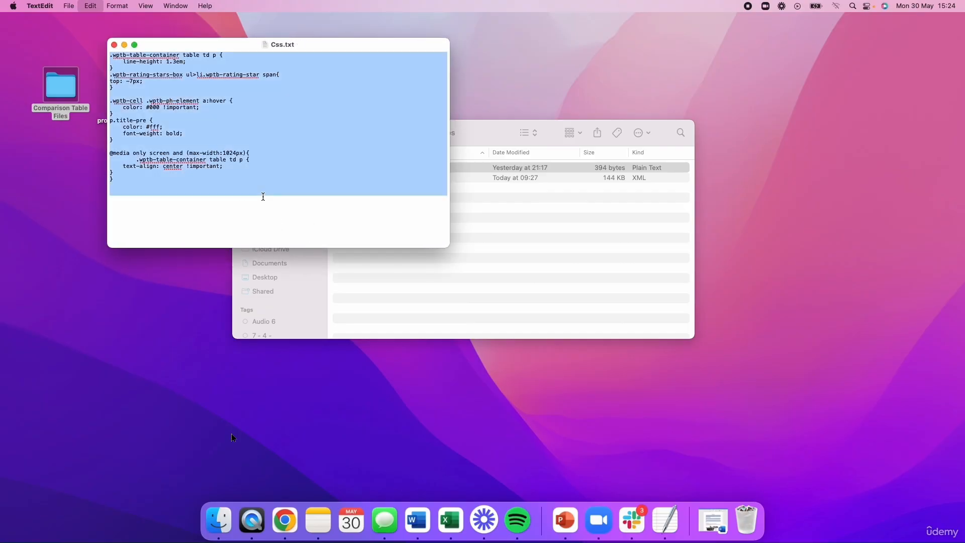
Return to the Customizer in Chrome and paste the copied table styles into the site's Additional CSS.
key(ctrl+Right)
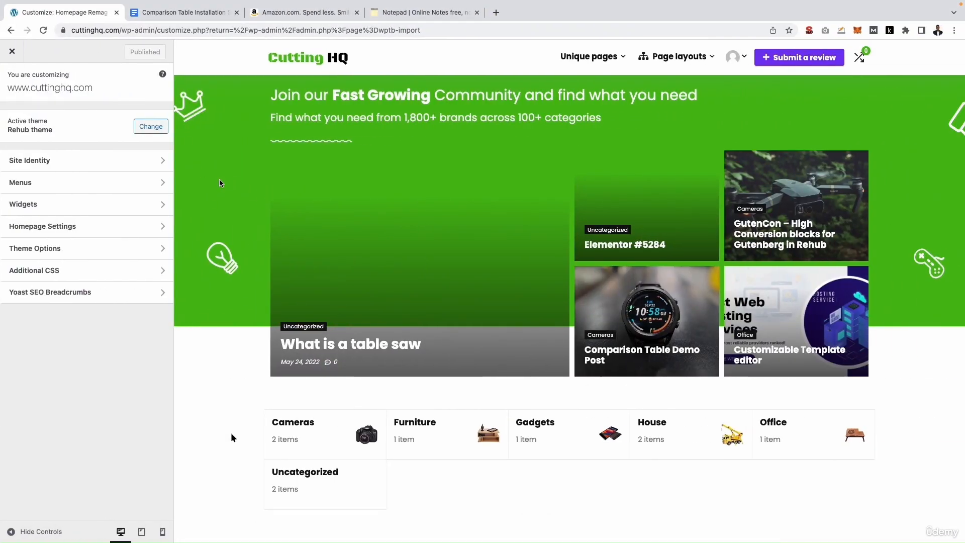
click(88, 271)
click(83, 321)
key(super+v)
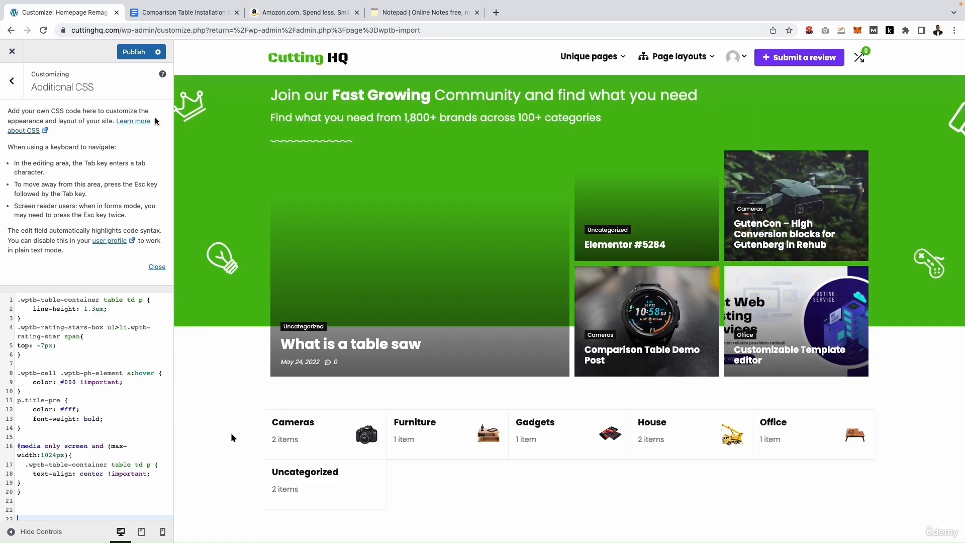
Publish the Additional CSS in the Customizer.
click(125, 53)
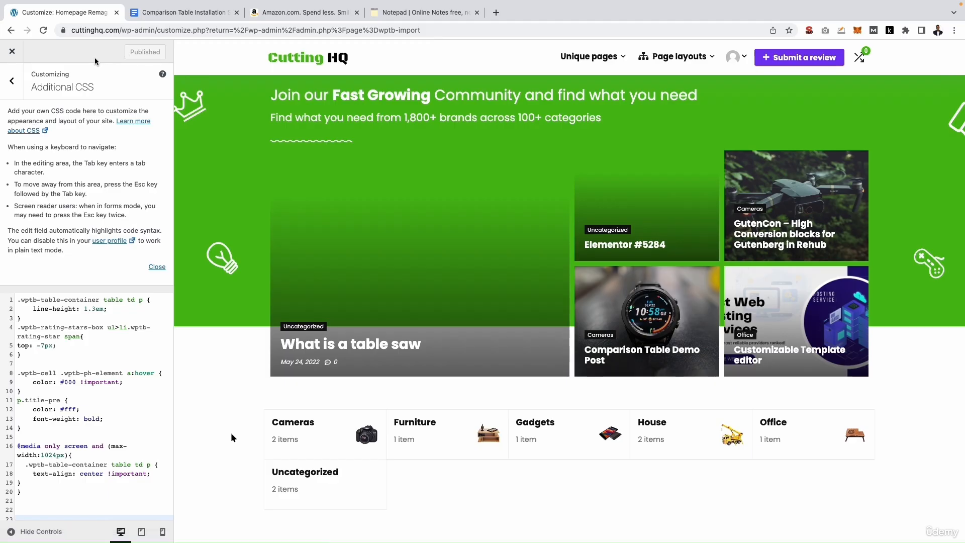
Review the five steps in the Comparison Table Installation Steps document in Google Docs.
click(183, 12)
drag(427, 394, 197, 190)
click(600, 374)
drag(515, 341, 426, 319)
drag(444, 405, 440, 388)
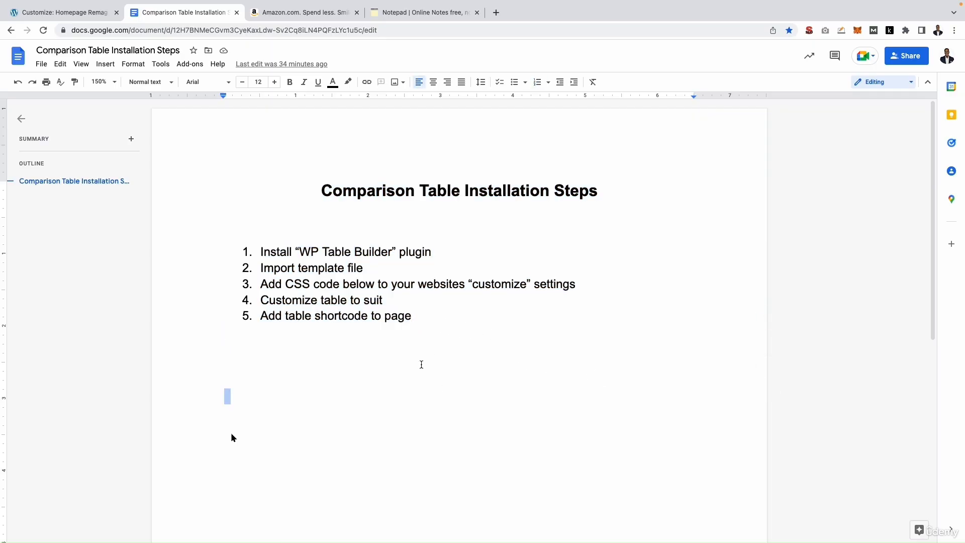
drag(261, 251, 413, 250)
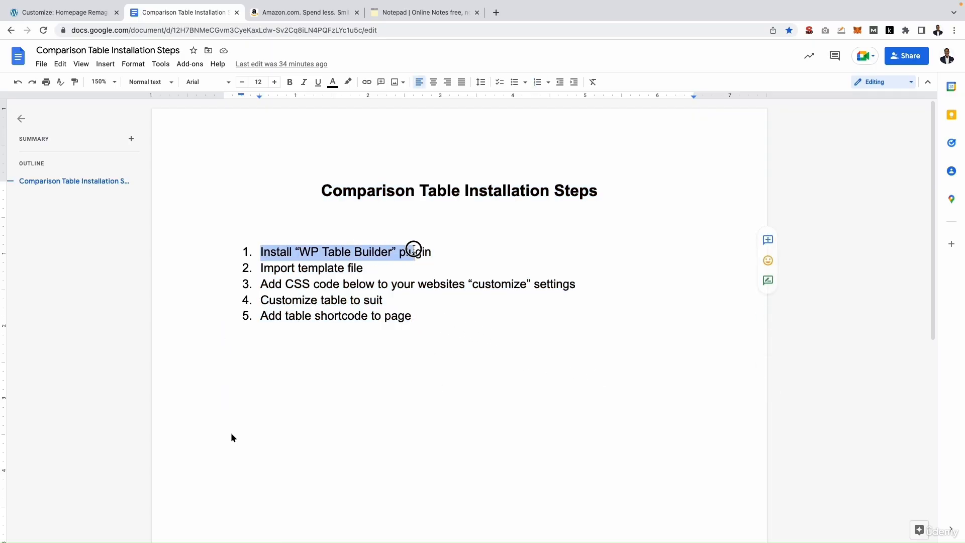
click(350, 267)
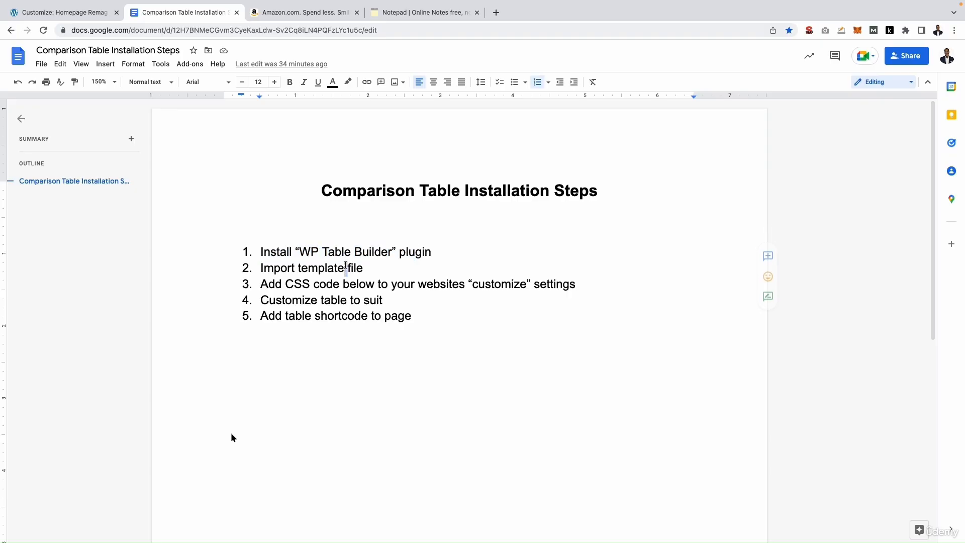
triple_click(350, 267)
double_click(278, 286)
triple_click(278, 285)
click(278, 285)
drag(614, 286, 245, 248)
drag(451, 309, 260, 300)
click(296, 297)
triple_click(296, 296)
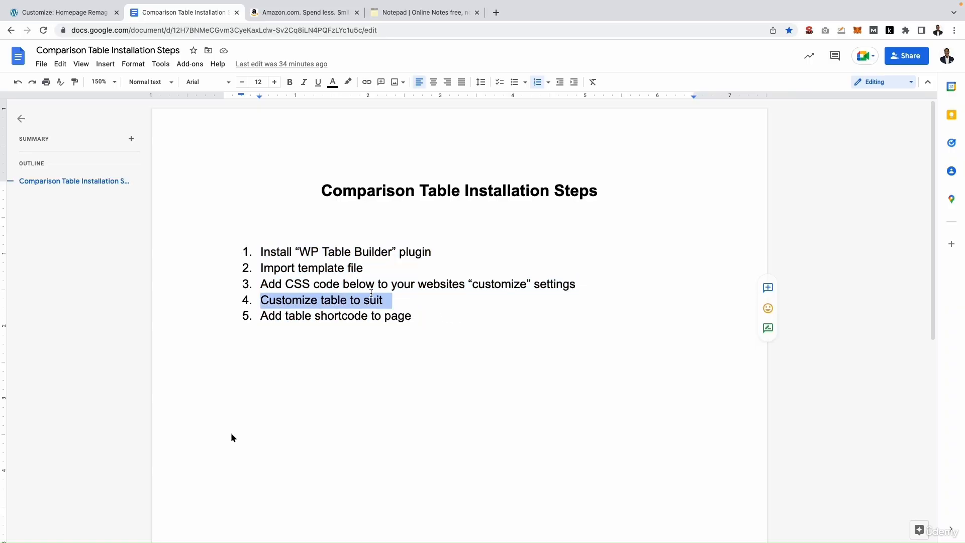
double_click(325, 314)
triple_click(325, 314)
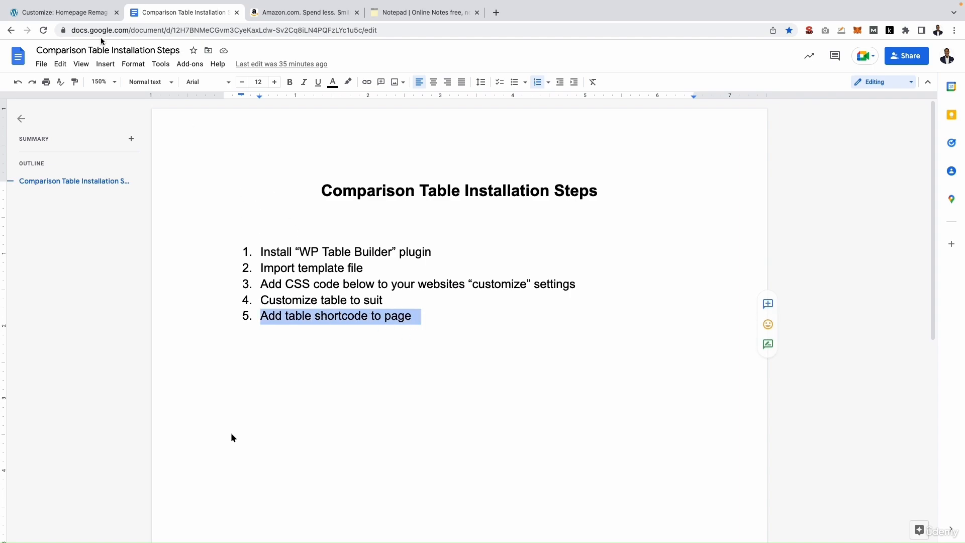
Leave the WordPress Customizer and preview the imported table from WP Table Builder's list of all tables.
click(70, 10)
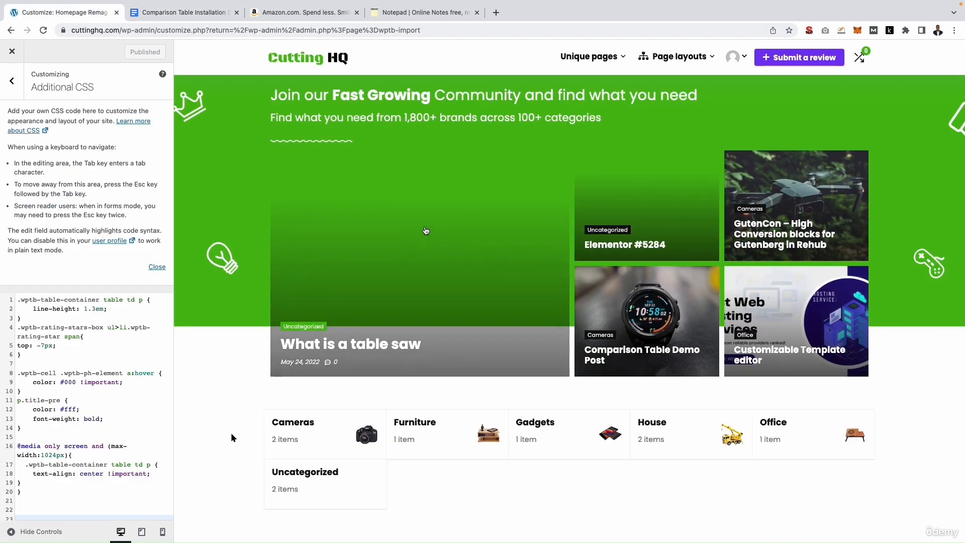
click(13, 56)
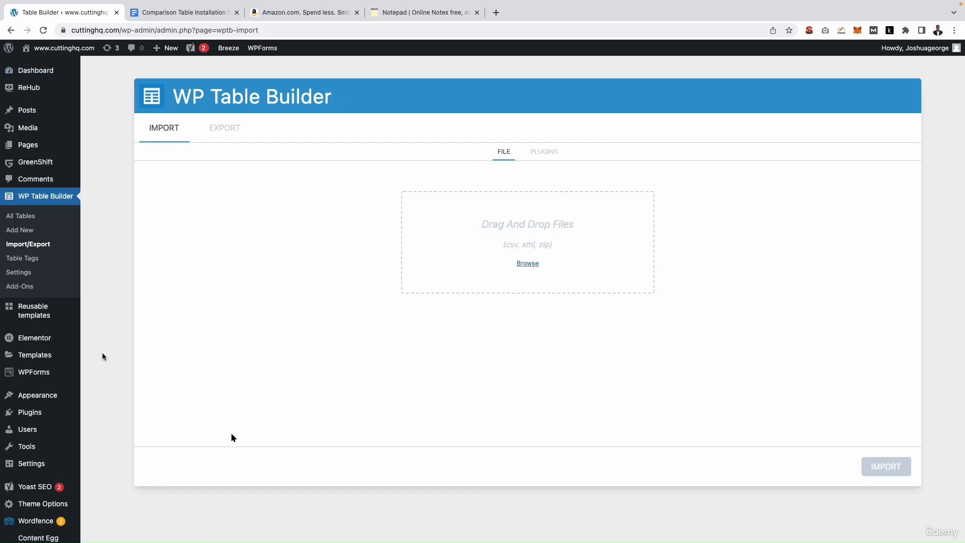
click(32, 219)
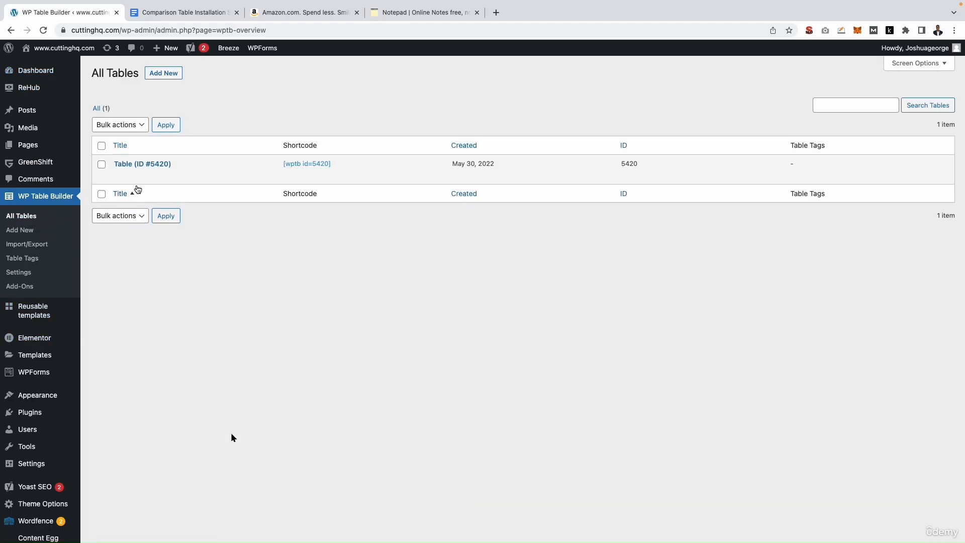
click(178, 175)
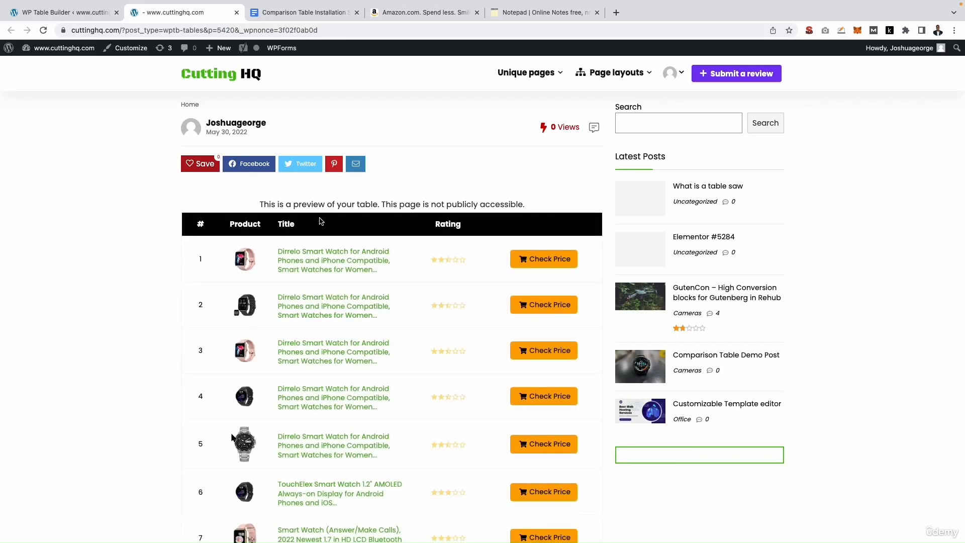
scroll(359, 247, down, 1)
scroll(359, 248, down, 3)
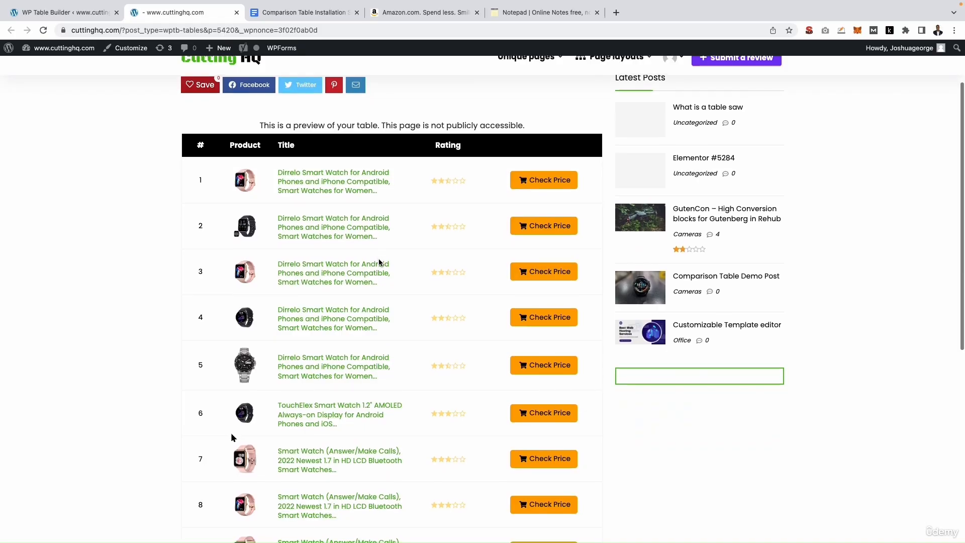
scroll(382, 263, down, 2)
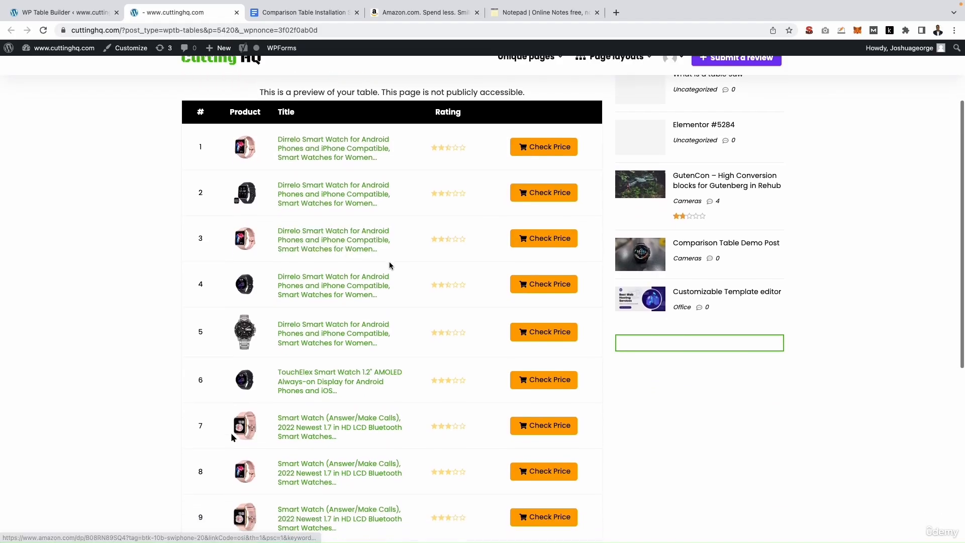
scroll(387, 254, down, 1)
scroll(352, 132, down, 1)
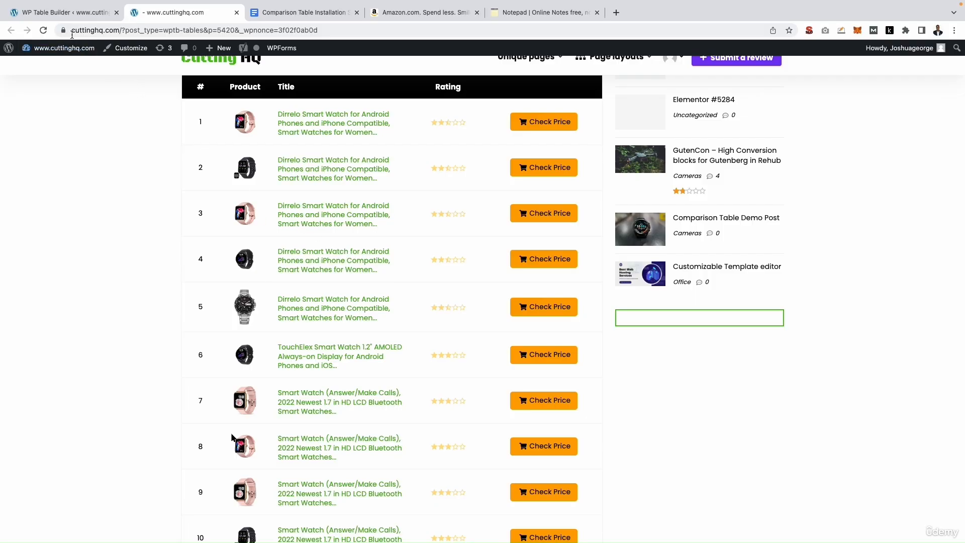
Open the imported table for editing, and check how many picks the Best Table Saws article in Word covers.
click(82, 15)
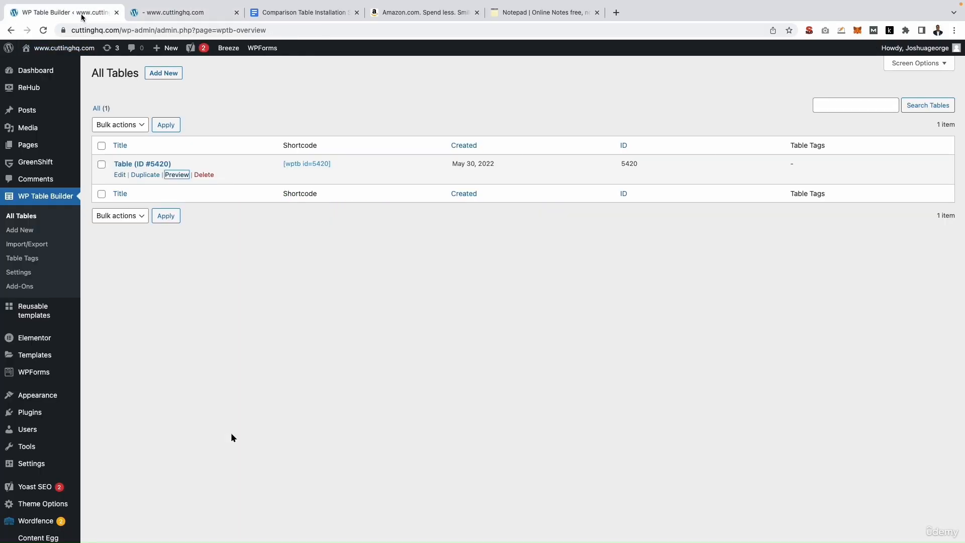
click(121, 176)
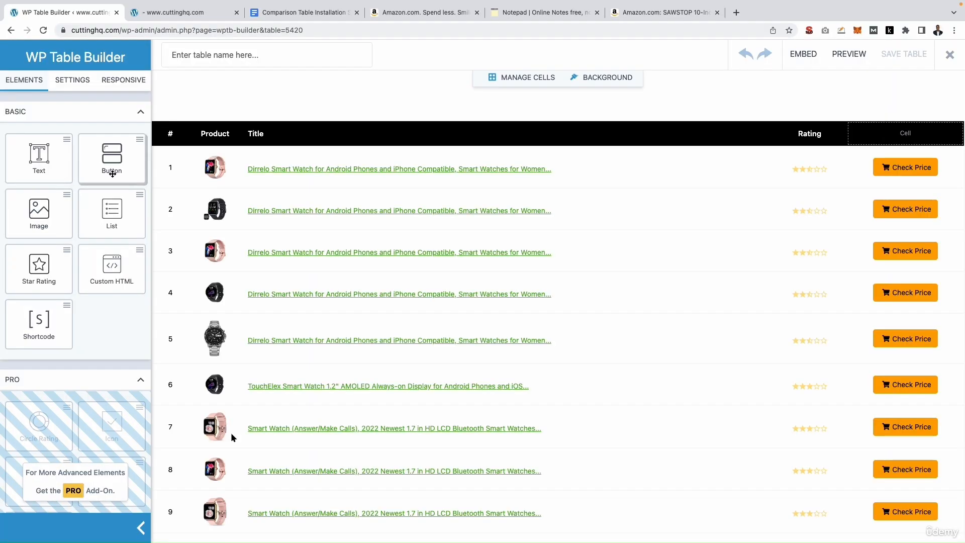
click(268, 166)
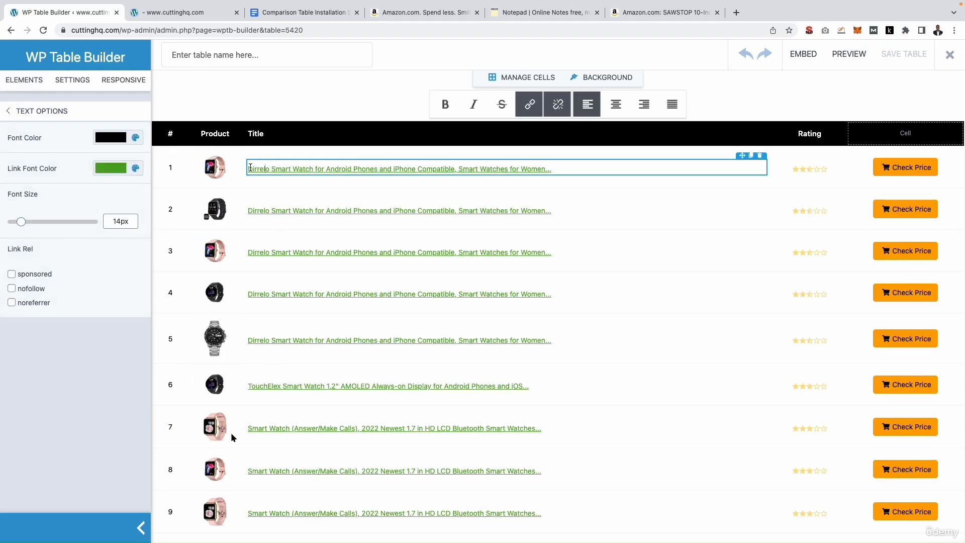
scroll(291, 276, down, 1)
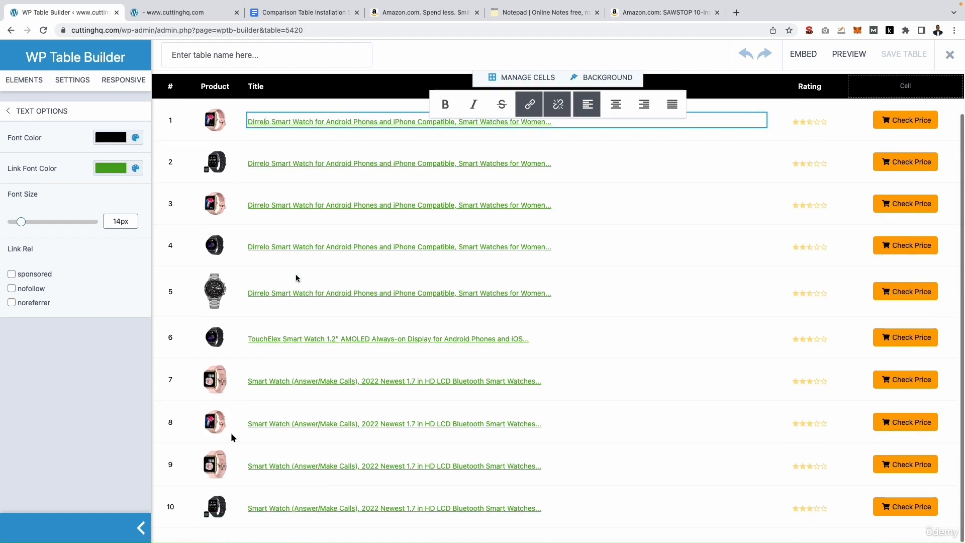
key(ctrl+Left)
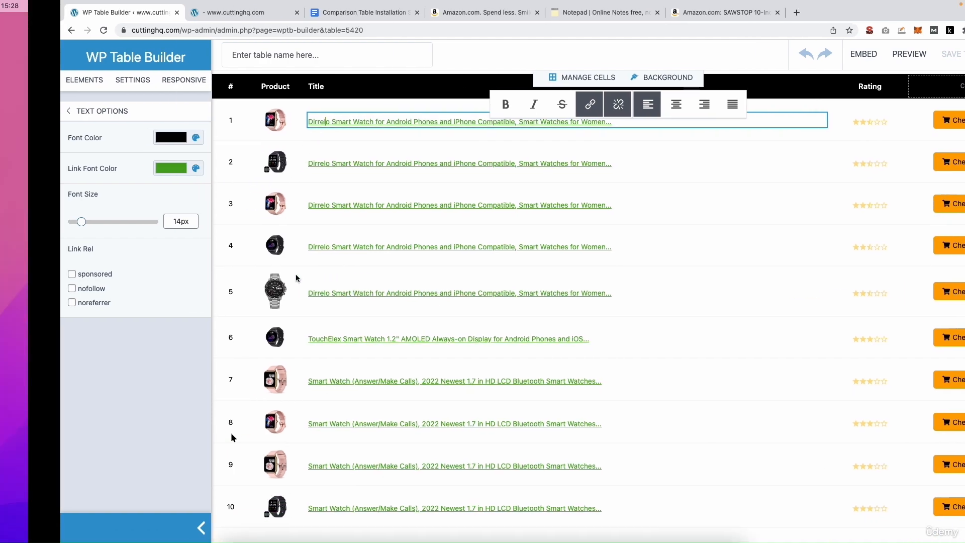
drag(372, 186, 315, 194)
key(ctrl+Right)
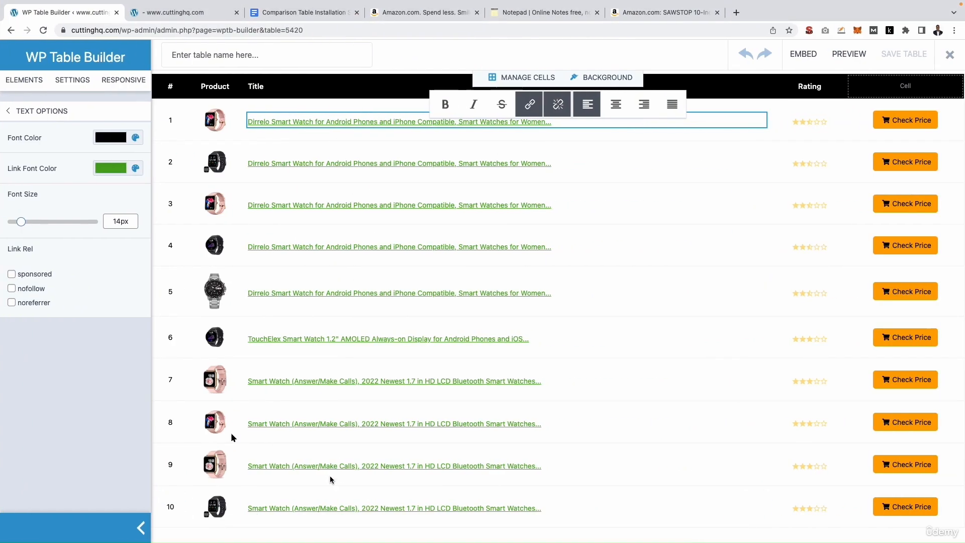
Remove product rows 10, 9 and 8 from the comparison table and close cell management.
click(170, 506)
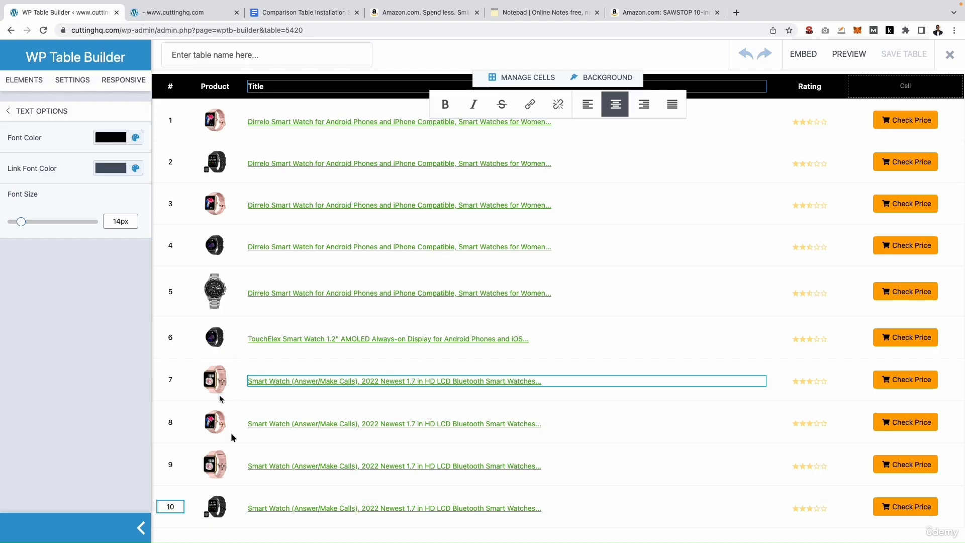
click(513, 82)
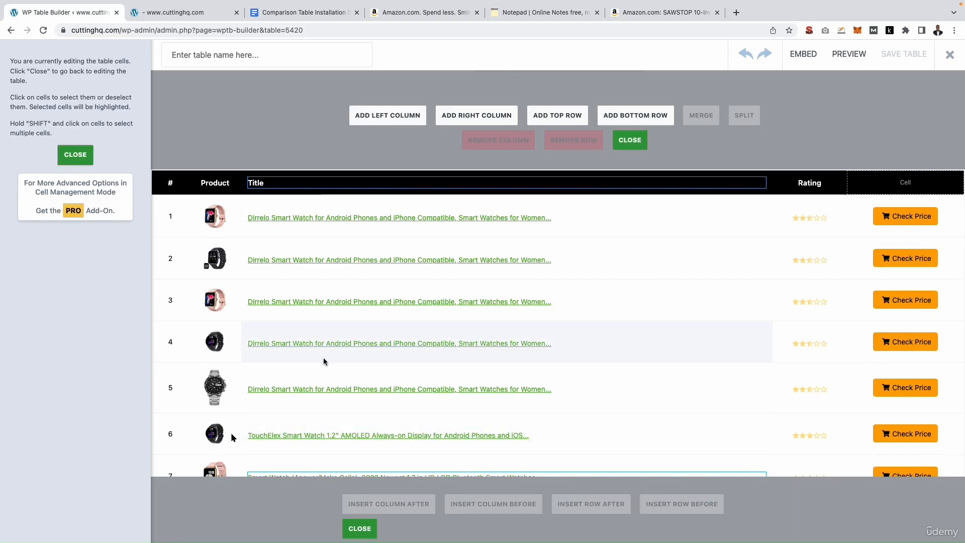
scroll(323, 357, down, 1)
click(169, 452)
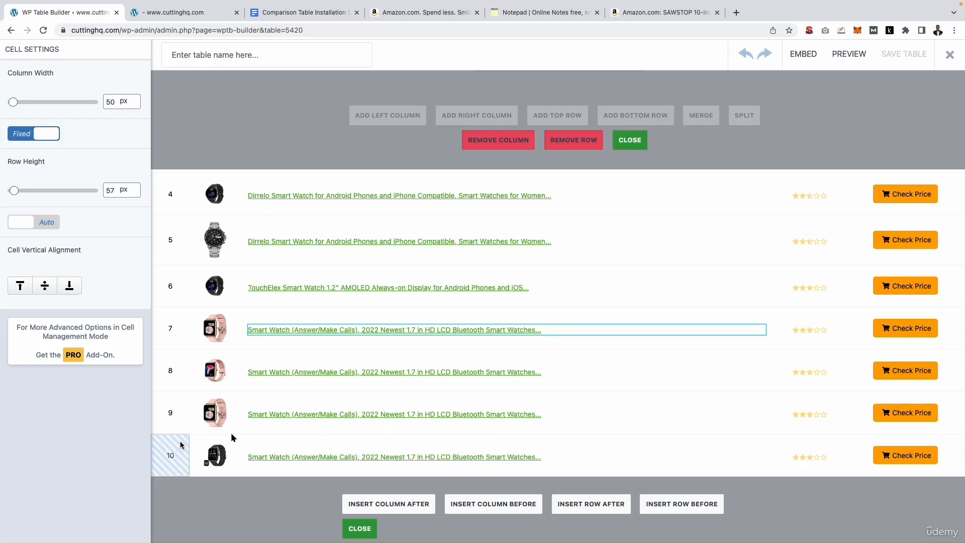
click(582, 145)
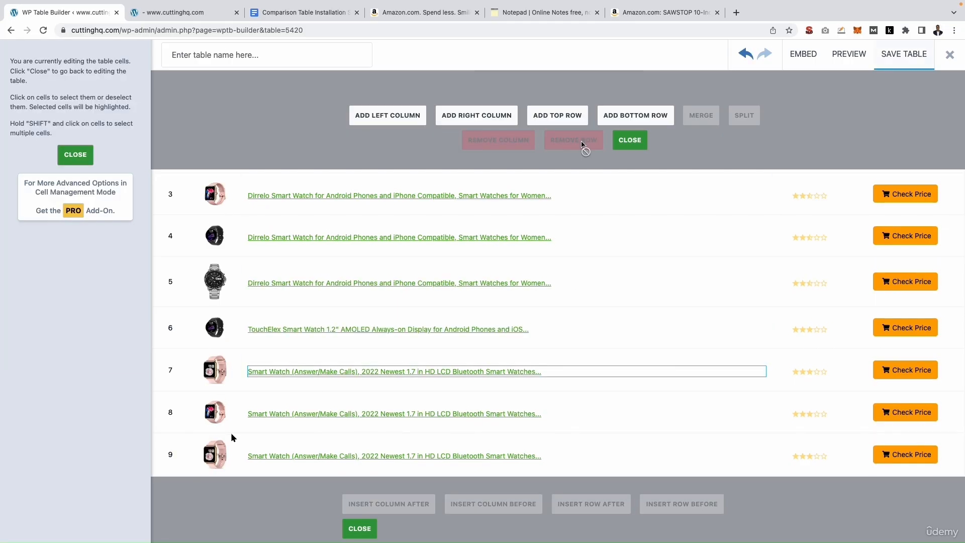
click(159, 443)
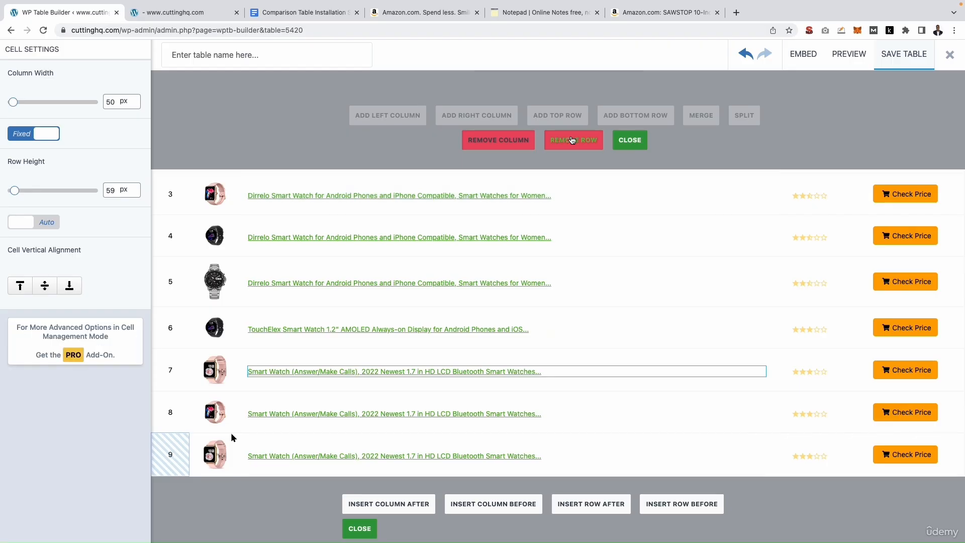
click(574, 140)
click(159, 451)
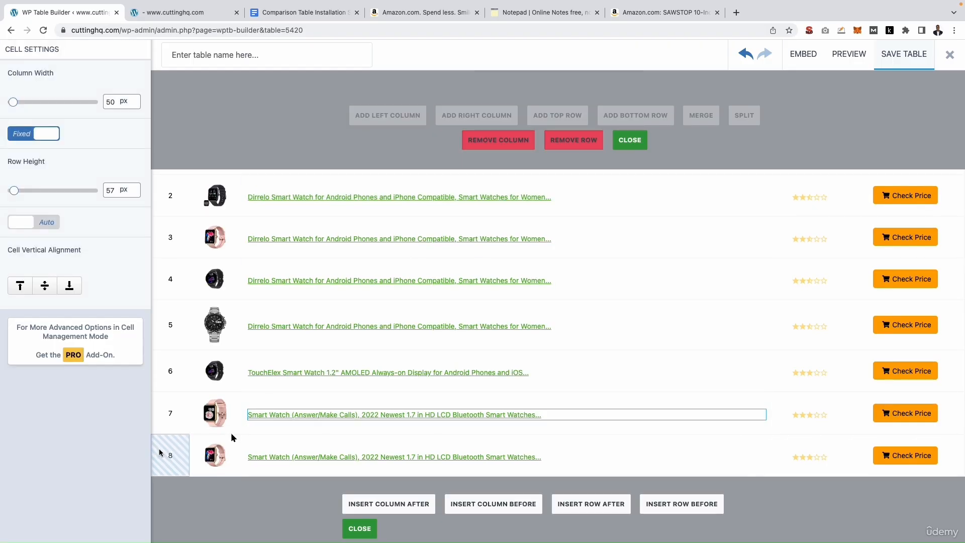
click(567, 147)
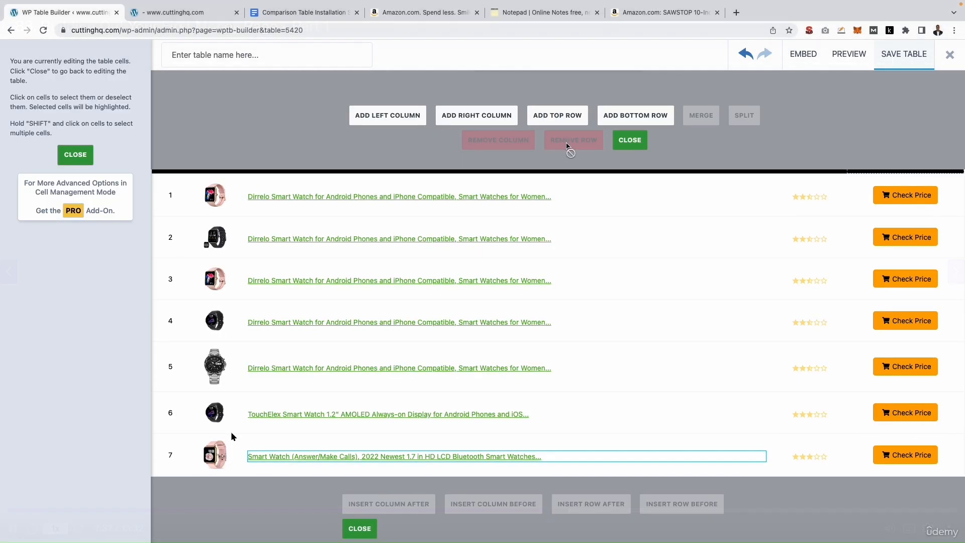
click(623, 140)
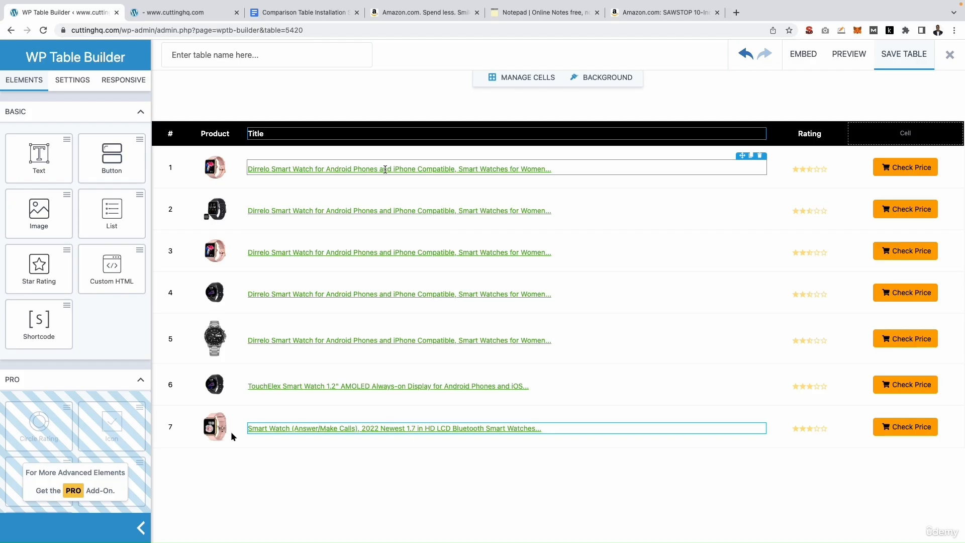
Open the article's first SawStop product link from Word, and copy the Amazon product title without the model code.
key(ctrl+Left)
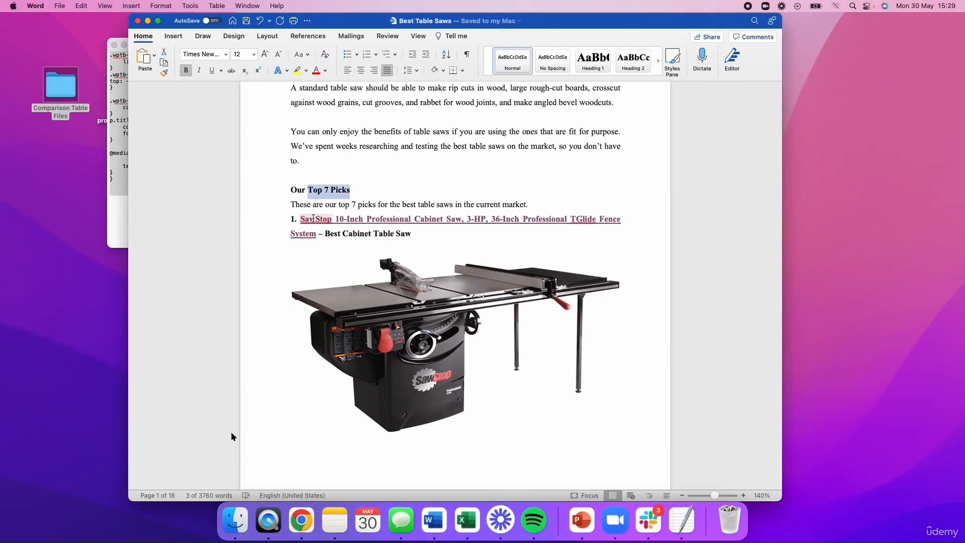
click(326, 219)
click(334, 245)
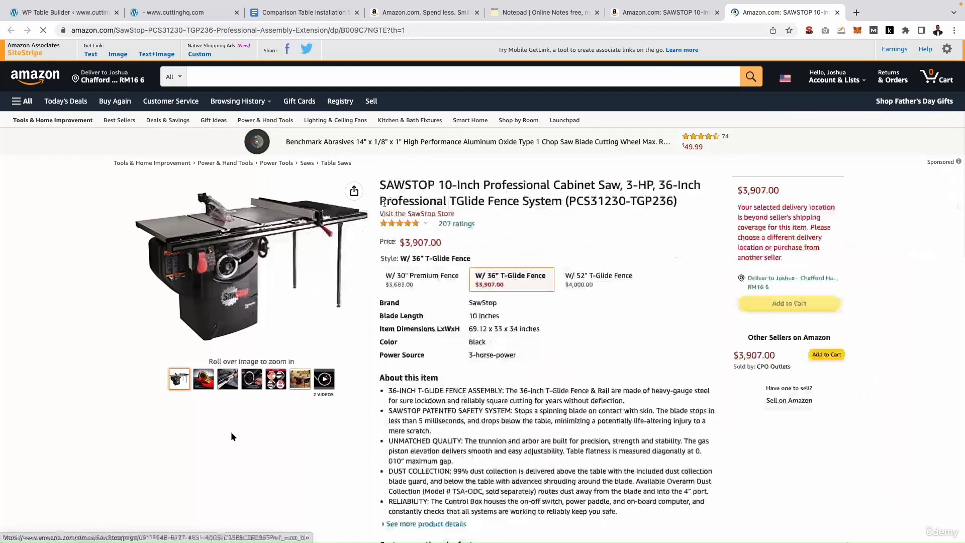
drag(380, 185, 562, 201)
key(ctrl+c)
click(484, 27)
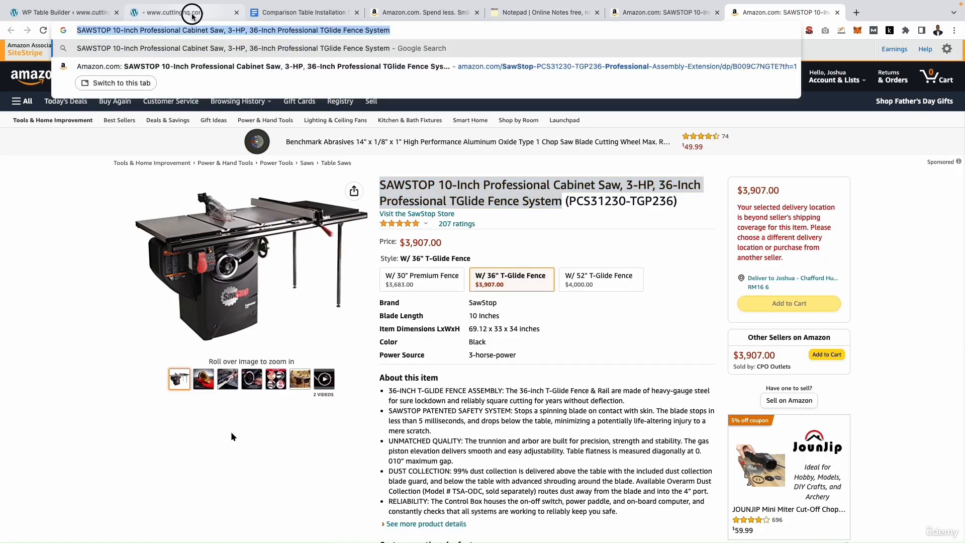
Close the table preview and replace row 1's title with "SAWSTOP 10-Inch Professional Cabinet Saw, 3-HP, 36-Inch Professional TGlide Fence System".
click(225, 19)
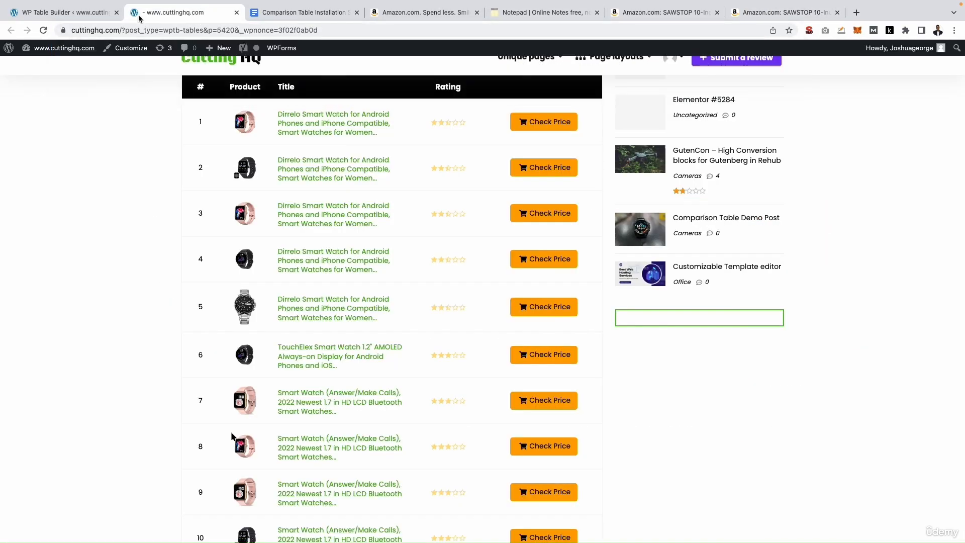
click(237, 12)
click(67, 20)
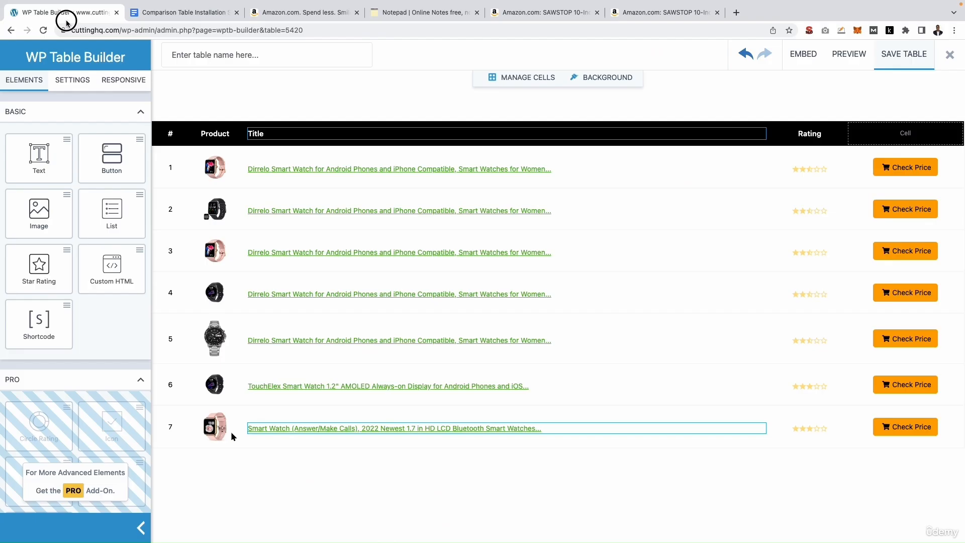
click(312, 170)
triple_click(286, 171)
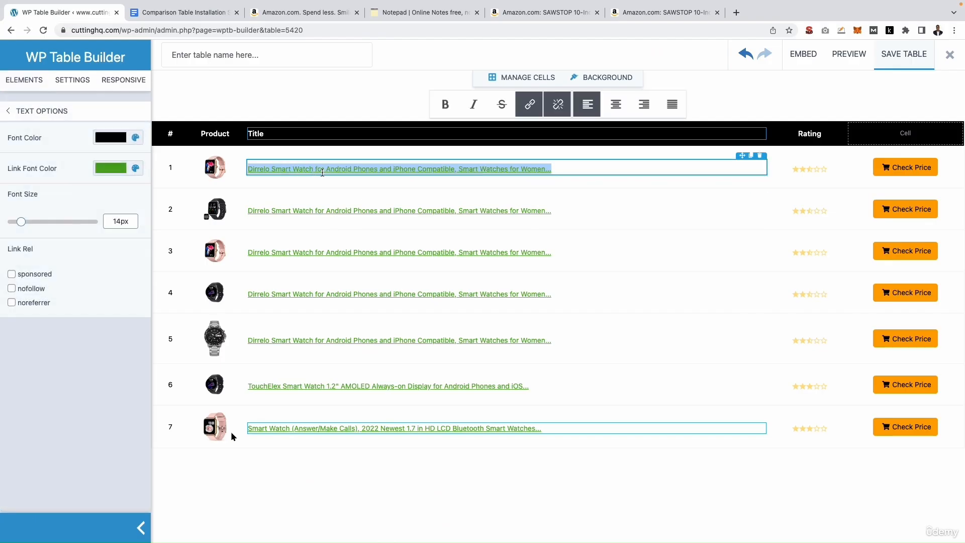
key(ctrl+v)
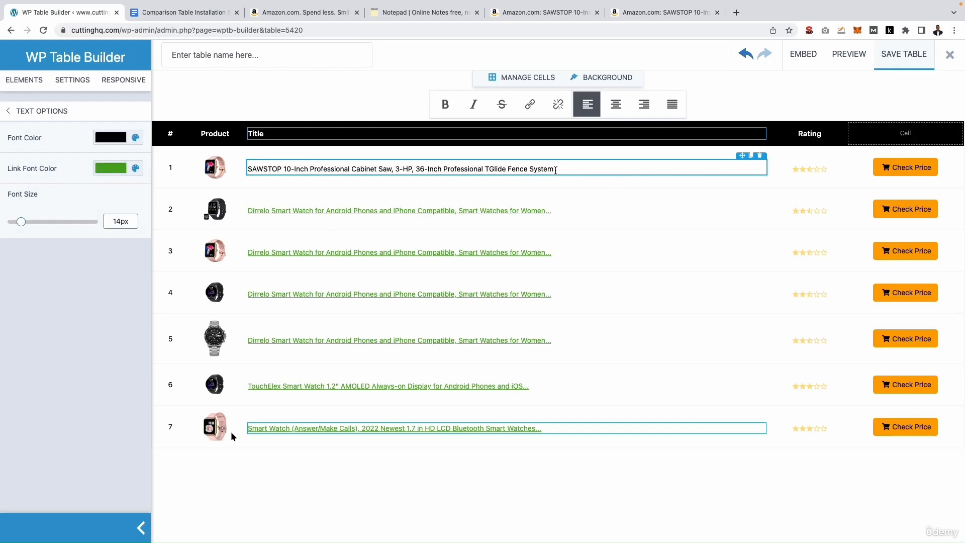
triple_click(496, 168)
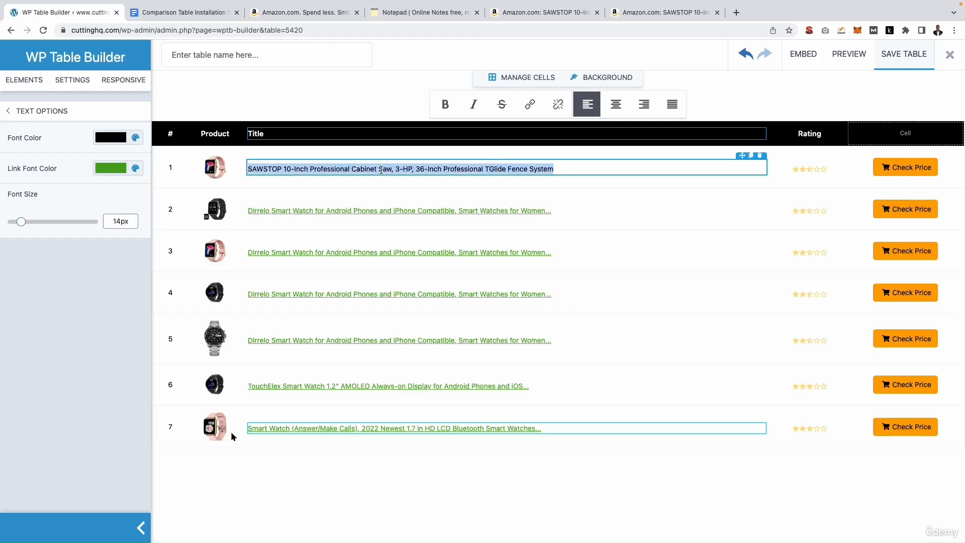
click(111, 139)
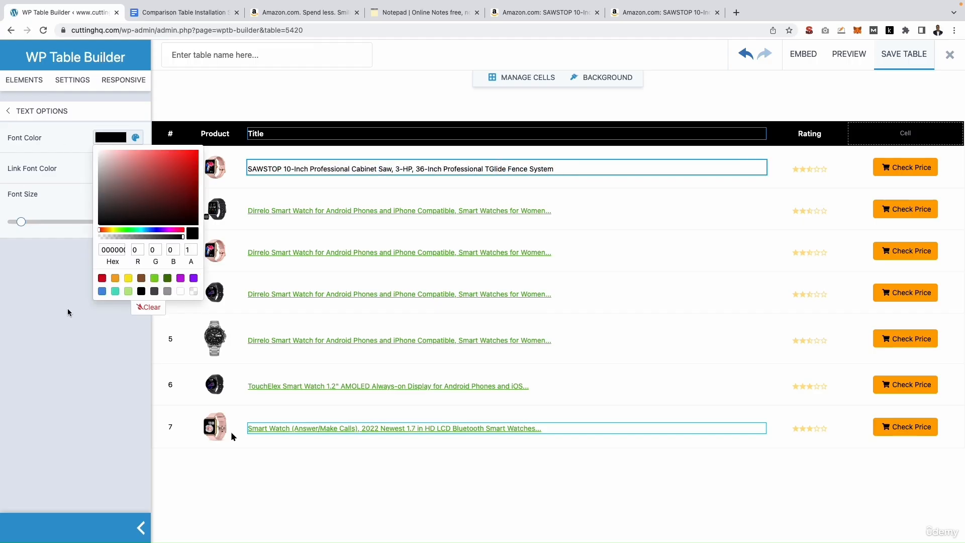
click(76, 356)
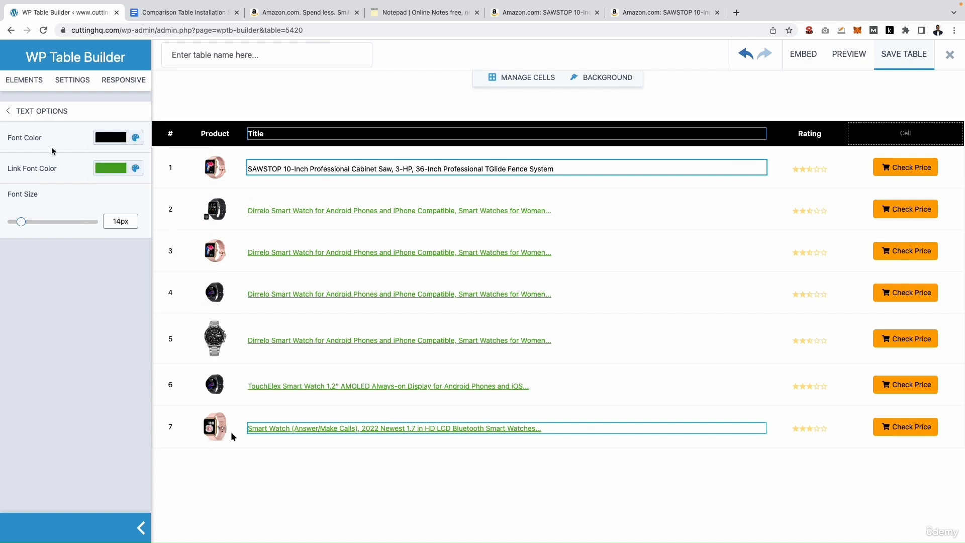
Save the main SawStop product photo from Amazon to the Desktop, adding the prefix "1." to its file name.
click(212, 168)
click(663, 12)
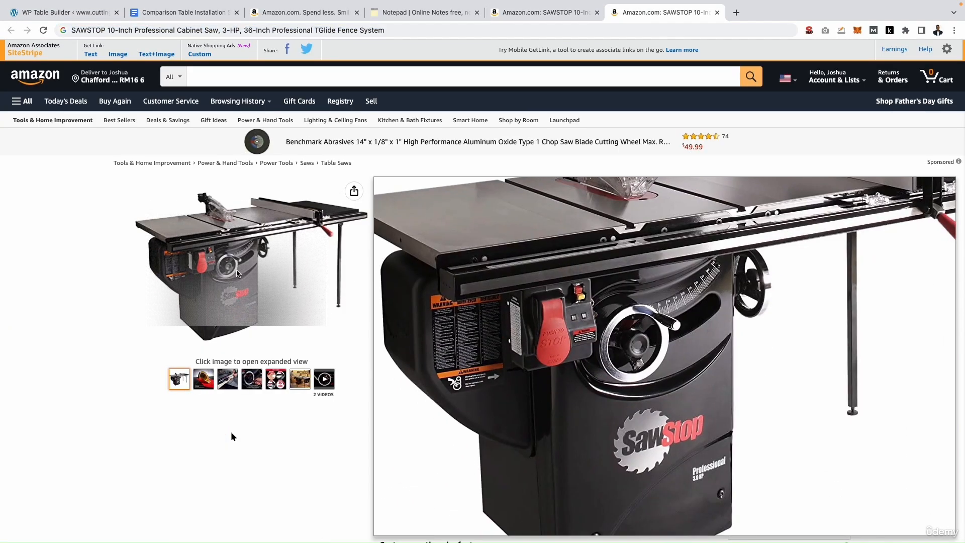
click(324, 213)
right_click(324, 212)
click(330, 230)
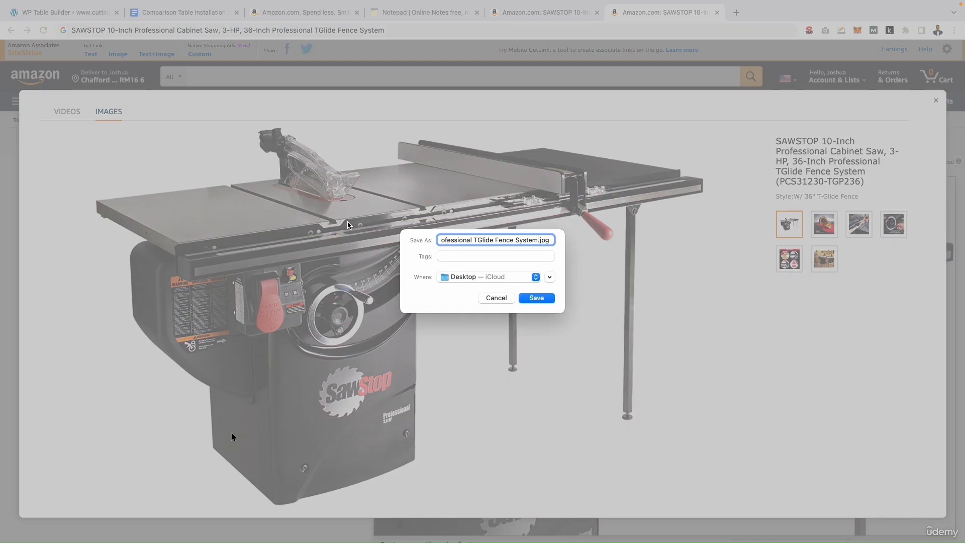
drag(474, 242, 362, 227)
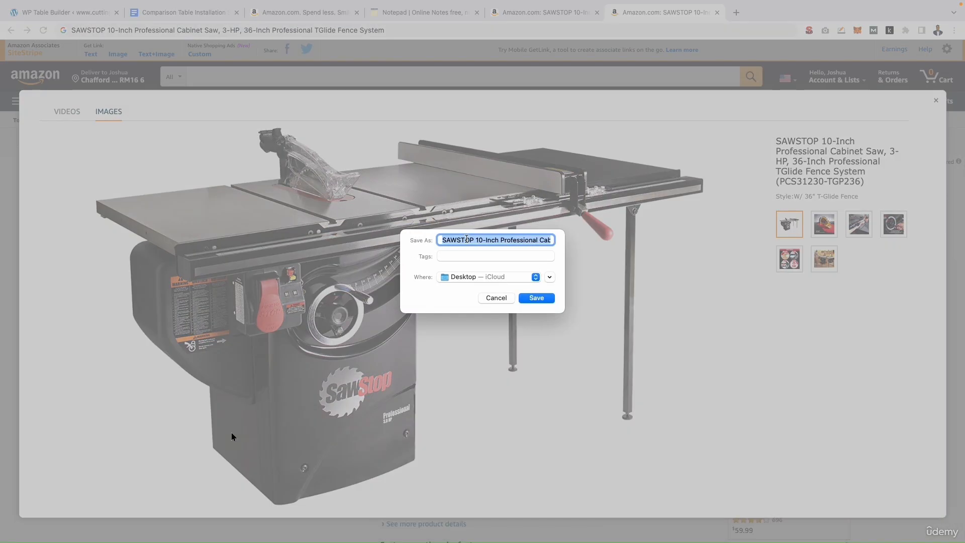
click(490, 239)
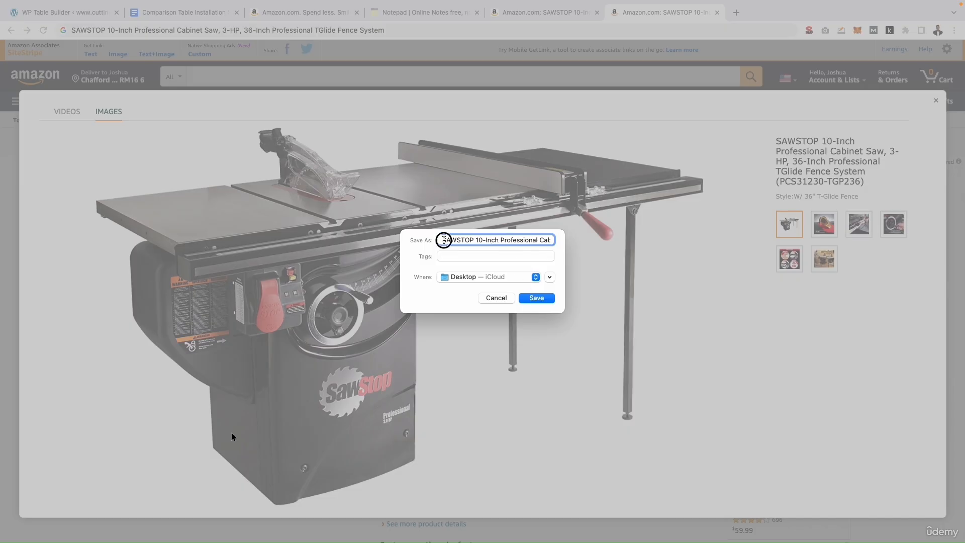
text(1.)
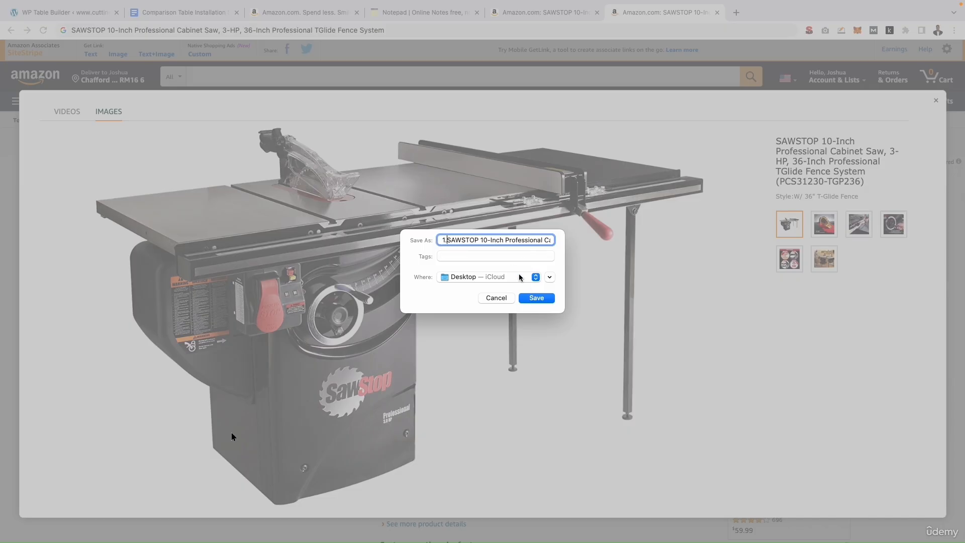
click(541, 300)
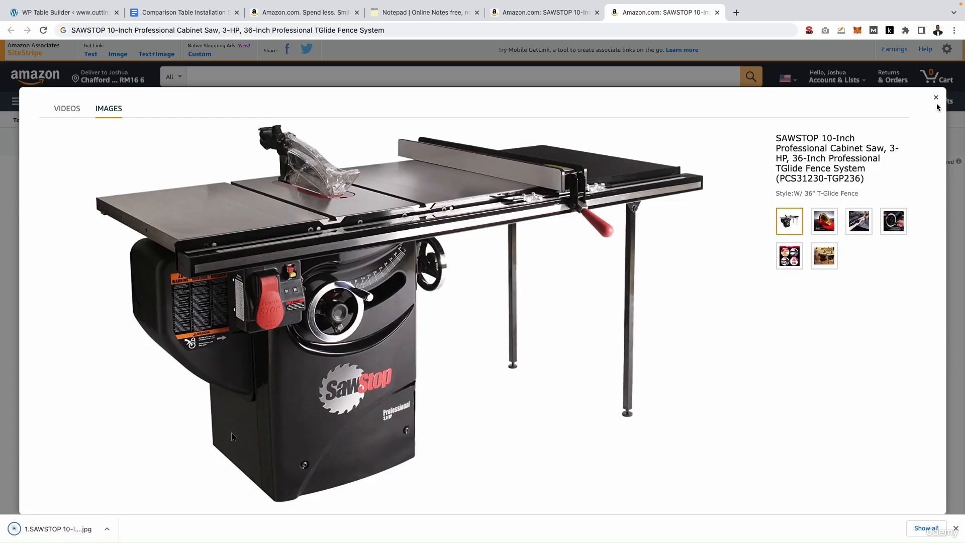
click(936, 100)
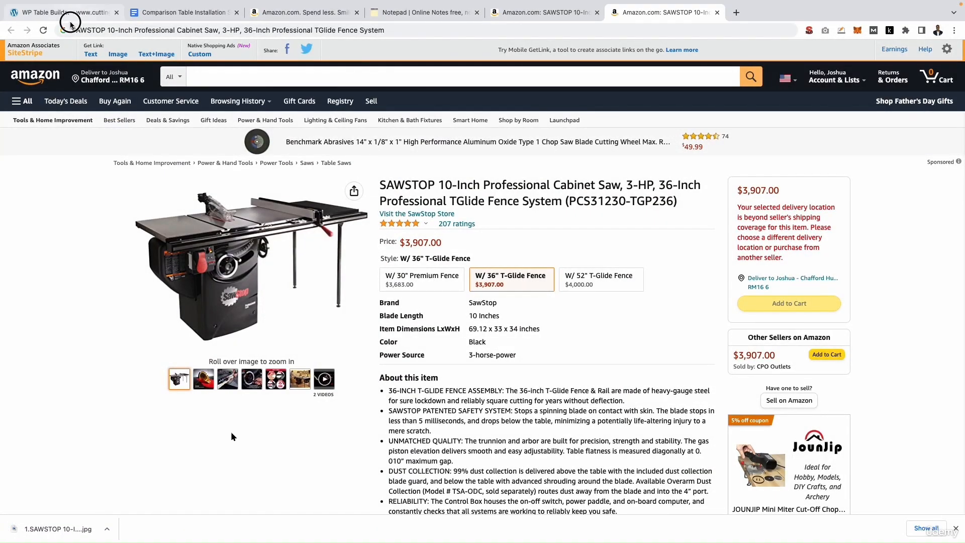
Replace row 1's product image with the downloaded SawStop photo from the Desktop and set its image size to 100%.
click(70, 20)
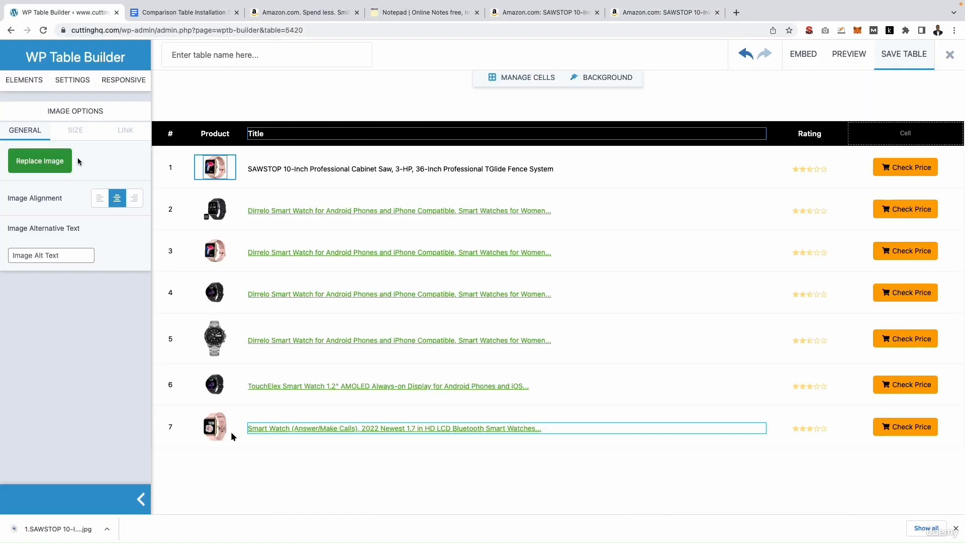
click(34, 165)
click(143, 90)
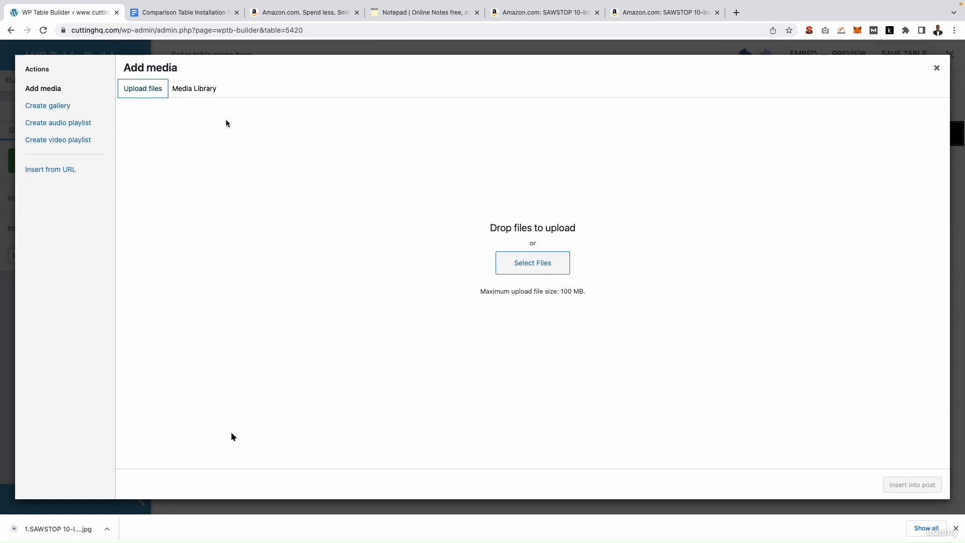
click(535, 258)
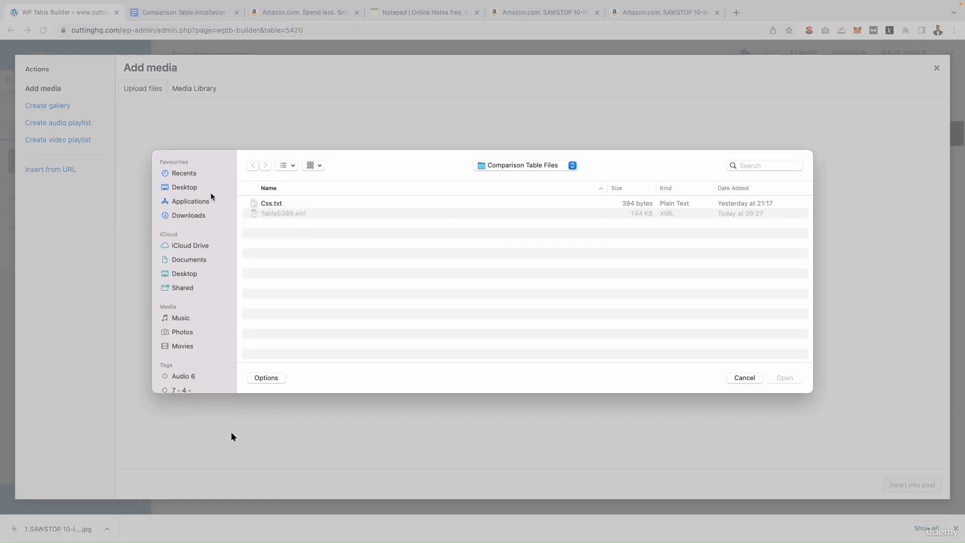
click(186, 188)
double_click(296, 205)
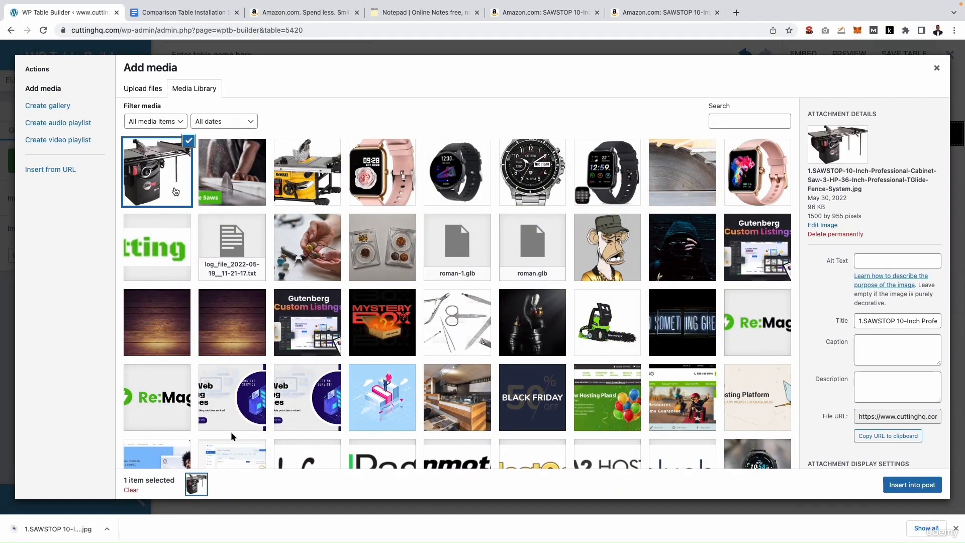
click(900, 484)
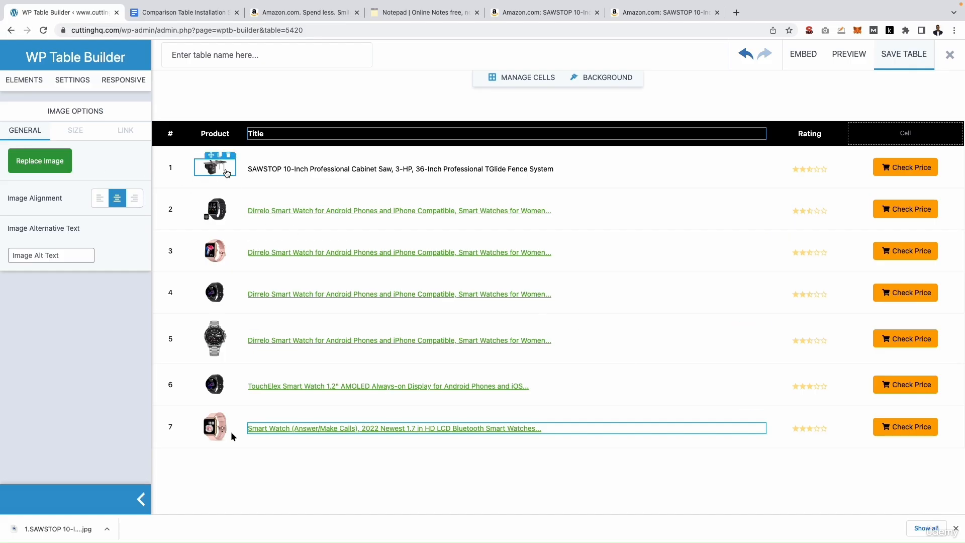
click(66, 131)
drag(58, 182, 100, 184)
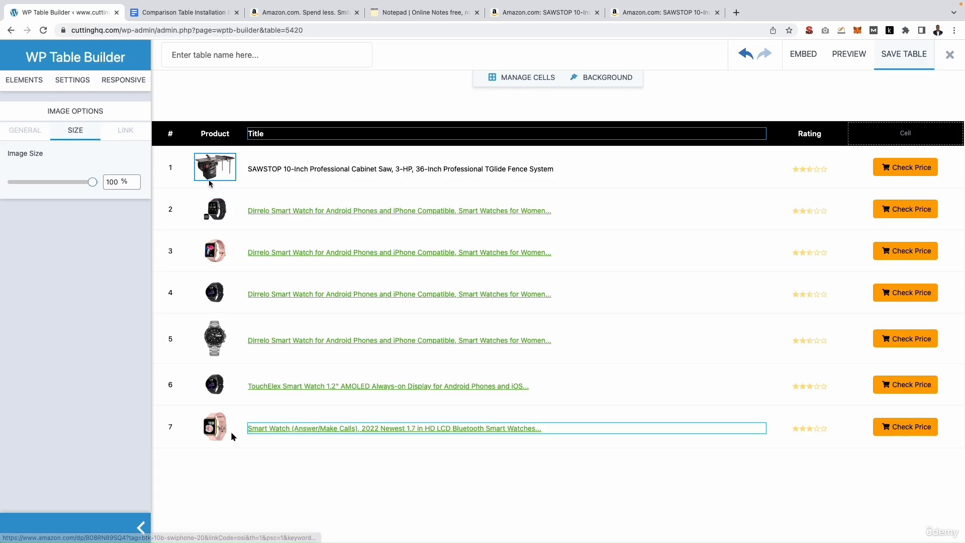
Generate the SawStop page's full affiliate text link with Amazon SiteStripe and set it as row 1's image link.
click(121, 131)
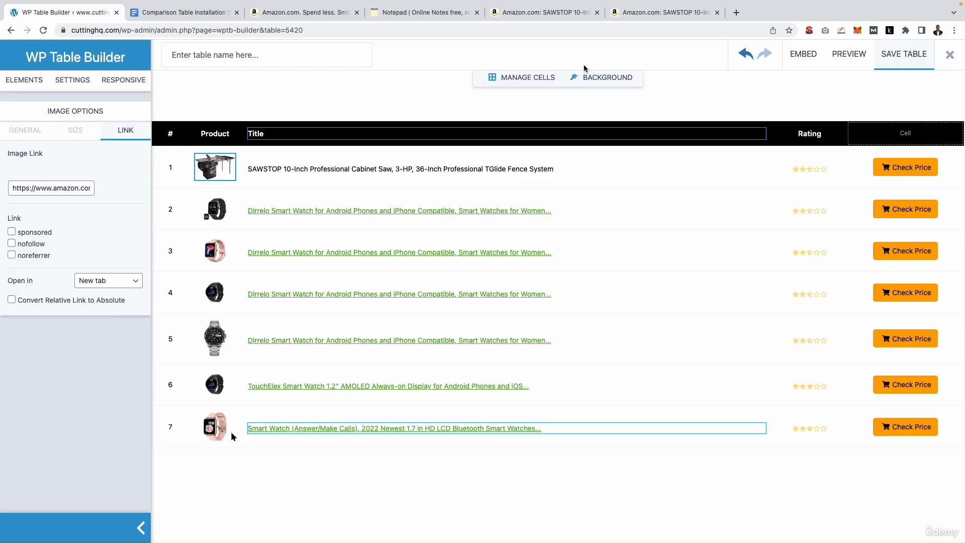
click(667, 12)
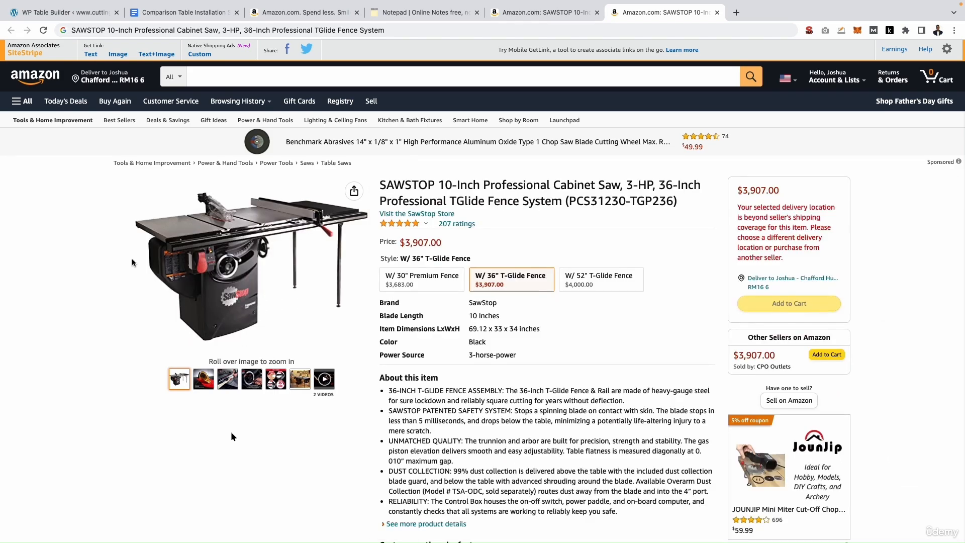
click(93, 56)
click(93, 183)
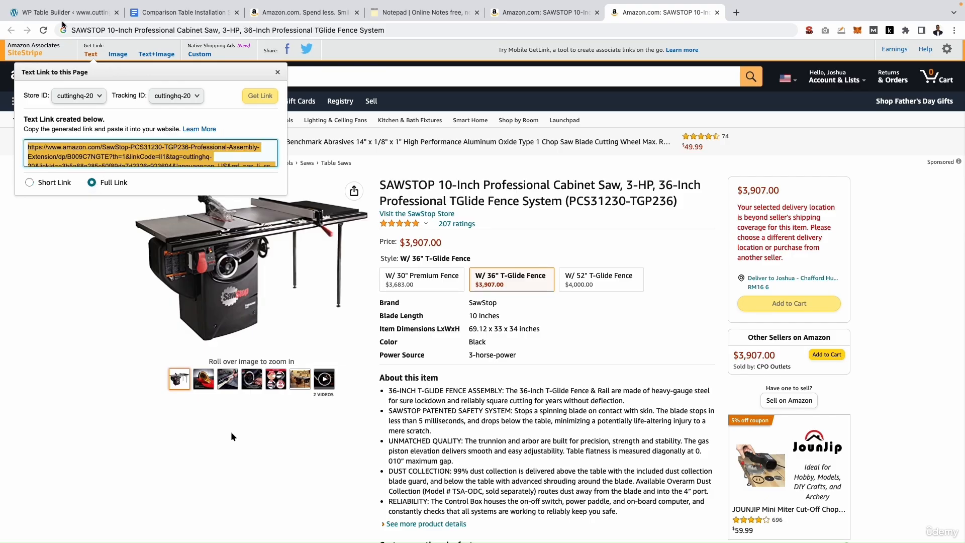
click(36, 11)
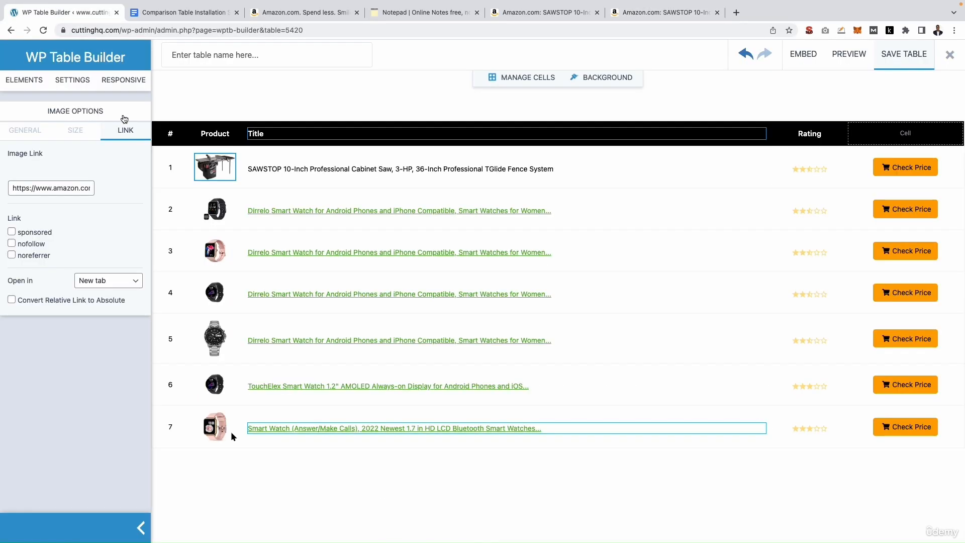
triple_click(42, 186)
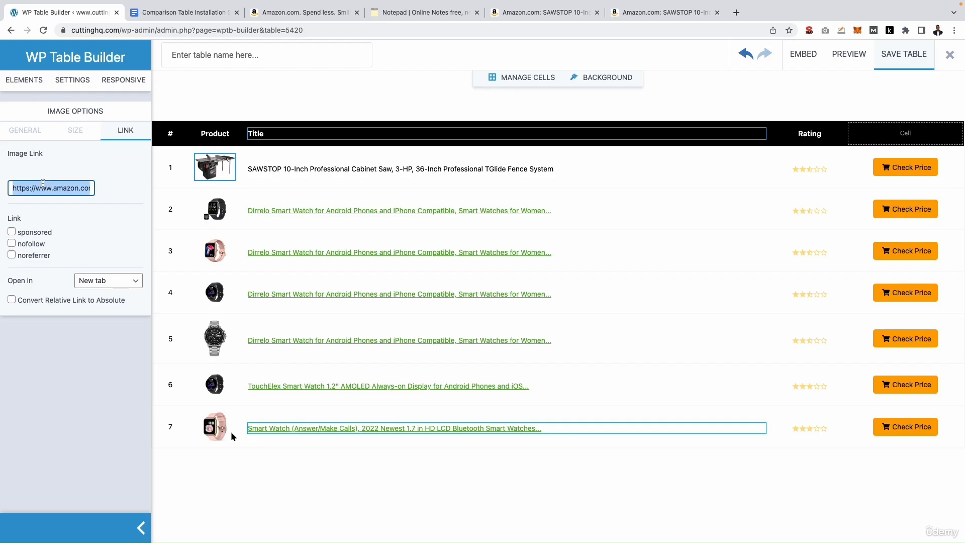
key(ctrl+v)
Check row 1's complete image link for the affiliate tracking tag, placing a copy in the browser's address field to read it.
mouse_move(59, 182)
mouse_down()
mouse_move(5, 186)
mouse_move(68, 188)
mouse_up()
click(7, 188)
click(71, 188)
key(Right)
key(Right)
key(Right)
key(Right)
key(Right)
key(Right)
key(Right)
key(Right)
key(Right)
key(Right)
key(Right)
key(Right)
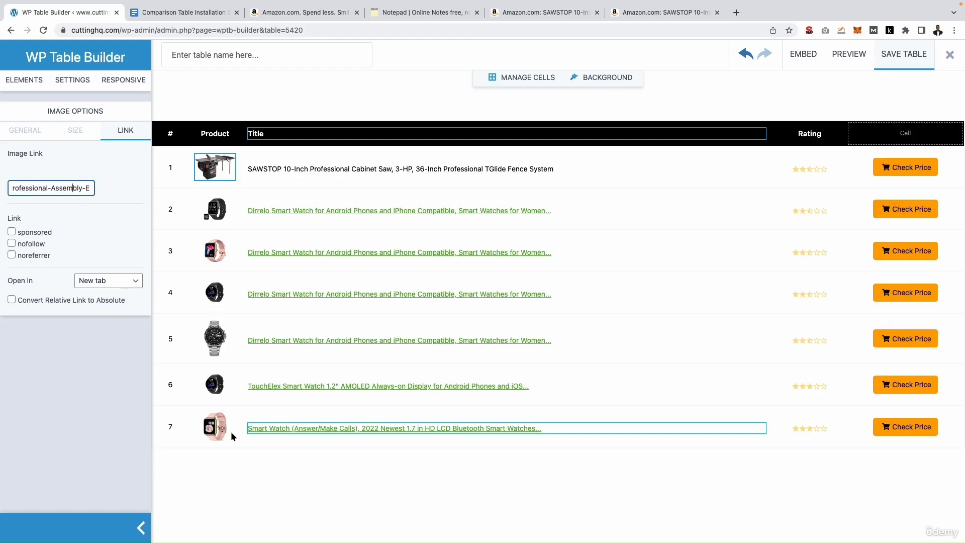
key(Right)
key(Right)
key(Right)
key(Right)
key(Right)
key(Right)
key(Right)
key(Right)
key(Right)
key(Right)
key(Right)
key(Right)
key(Right)
key(Right)
drag(49, 186, 69, 189)
double_click(69, 190)
click(152, 31)
text(https://www.amazon.com/SawStop-PCS31230-TGP236-Professional-Assembly-Extension/dp/B009C7NGTE?th=1&linkCode=ll1&tag=cuttinghq-20&linkId=a3b5a88e285c50f89da7d2326c923694&language=en_US&ref_=as_li_ss_tl)
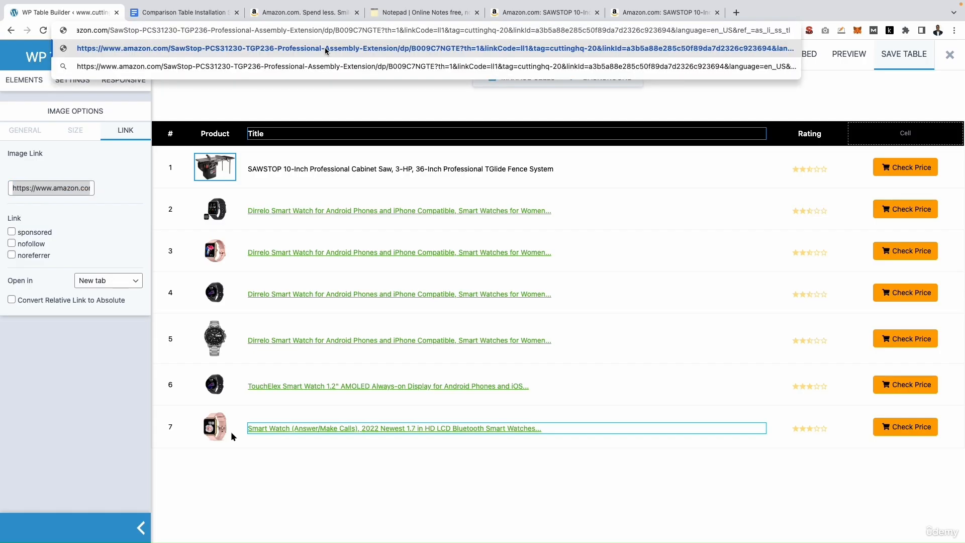
drag(464, 30, 496, 29)
click(107, 203)
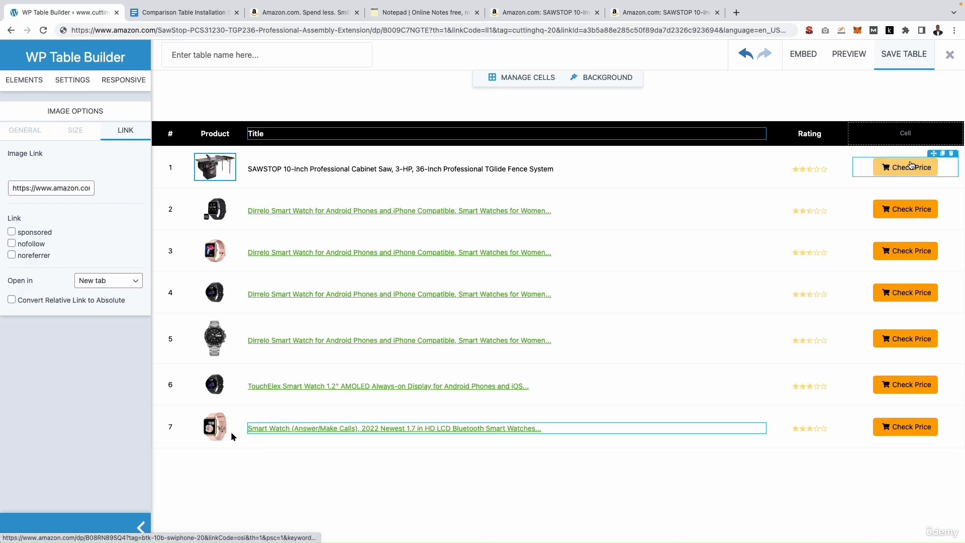
Link row 1's full SawStop title text to the copied Amazon affiliate URL.
click(386, 170)
drag(554, 170, 248, 167)
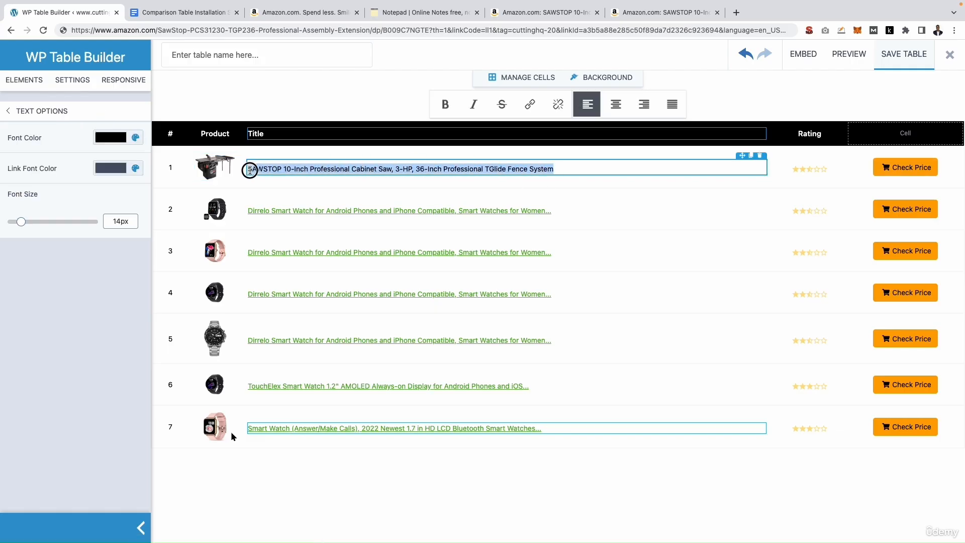
click(528, 104)
click(467, 246)
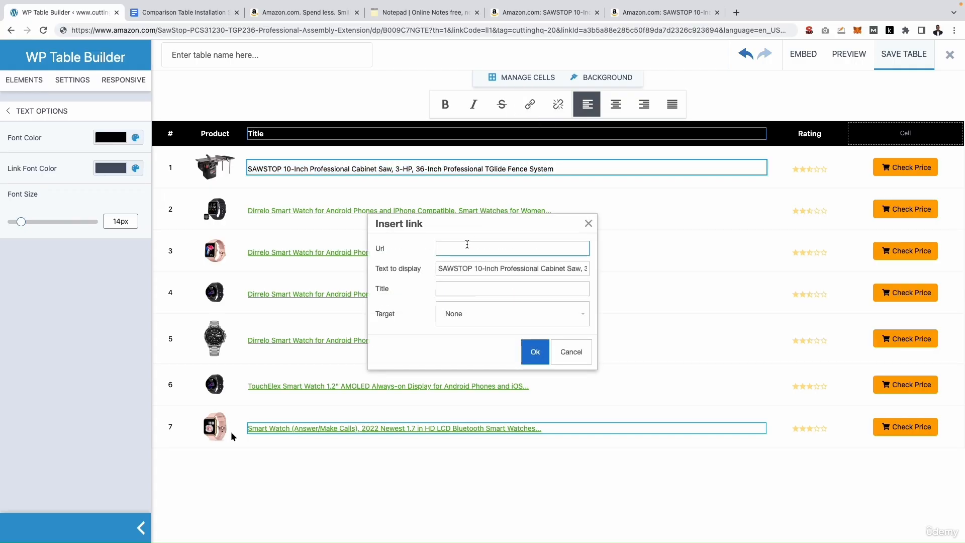
key(ctrl+v)
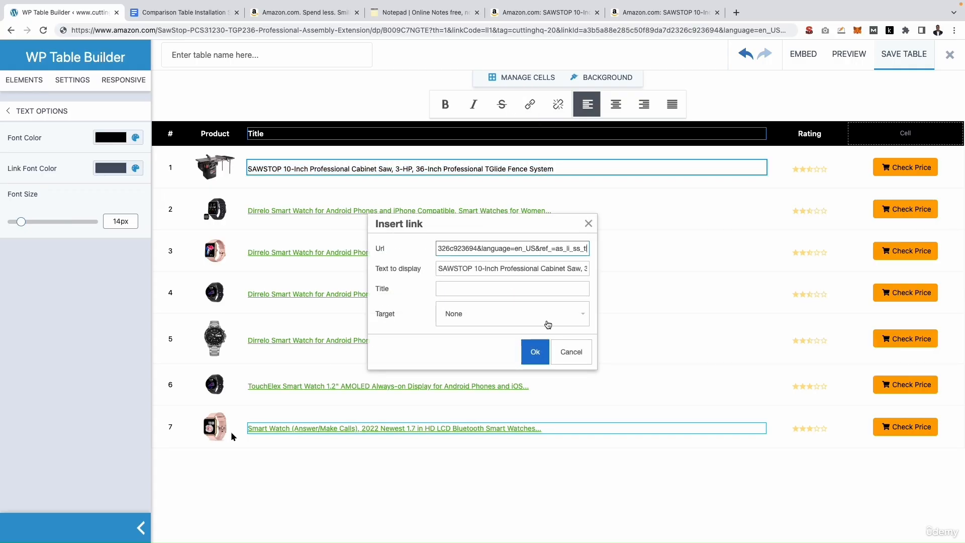
click(534, 350)
click(602, 181)
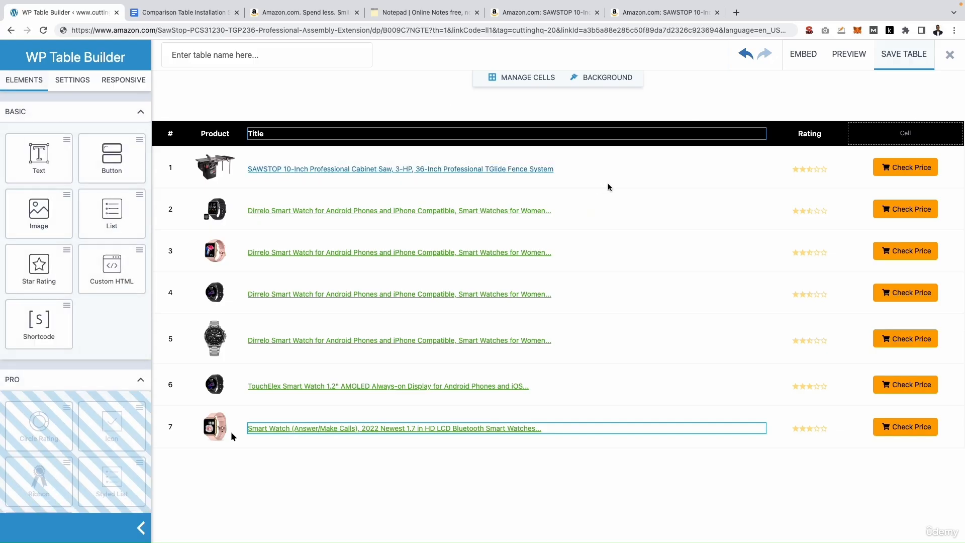
Replace the link of row 1's Check Price button with the SawStop affiliate URL.
click(863, 164)
click(894, 164)
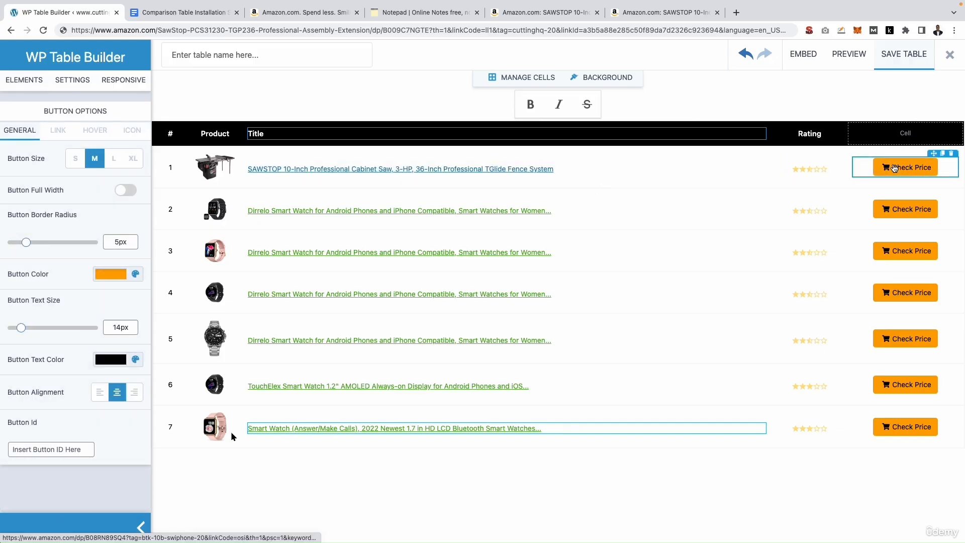
click(58, 131)
triple_click(47, 188)
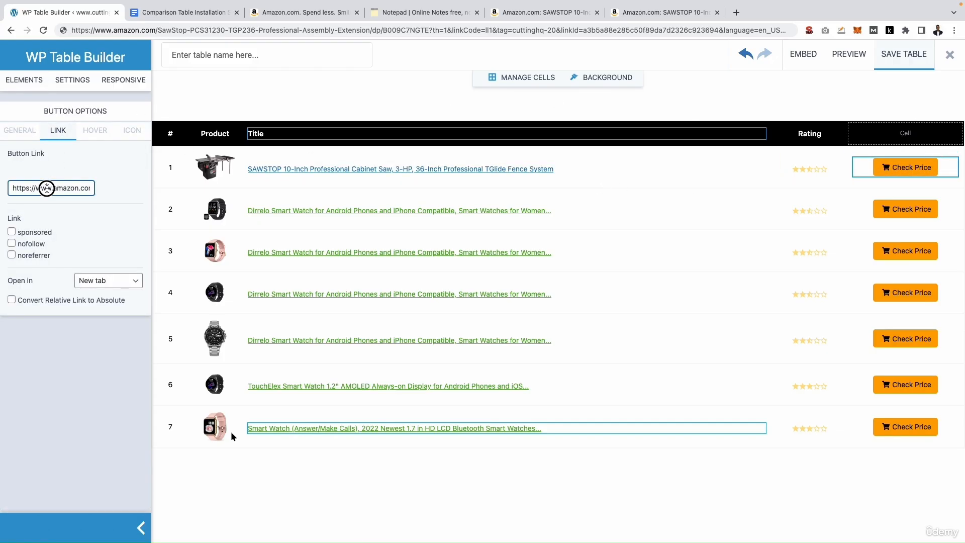
key(ctrl+v)
click(90, 406)
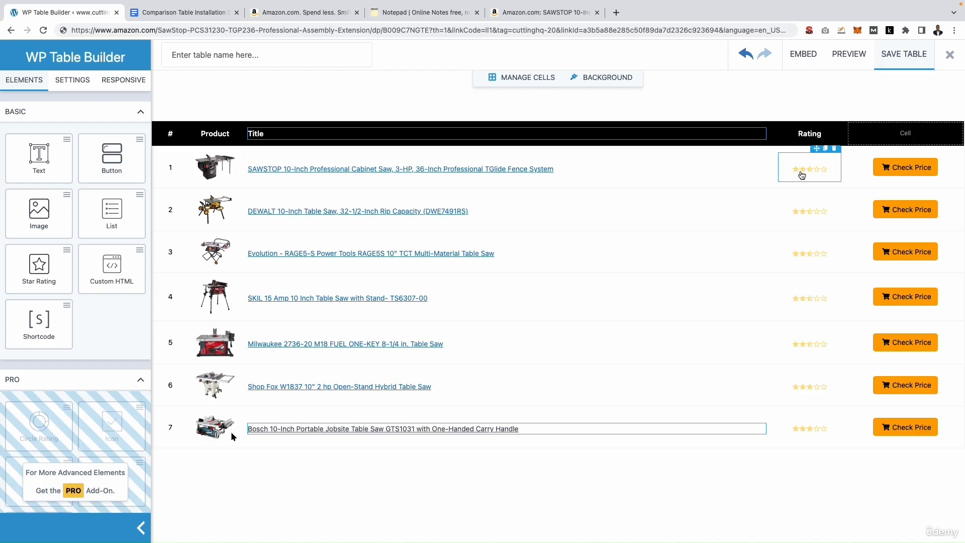
Rate row 1 five stars and row 2 four stars, and check the SawStop's customer rating on its Amazon page.
click(798, 174)
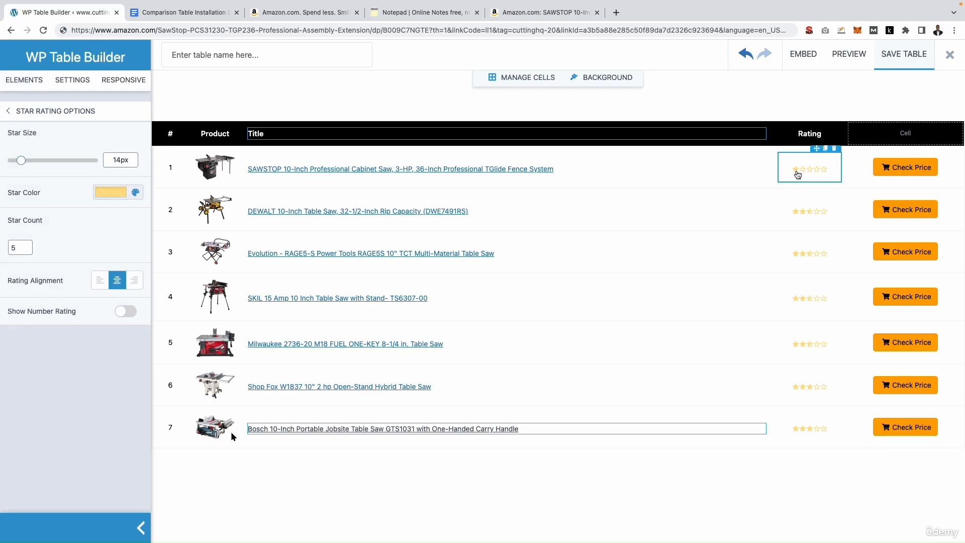
click(824, 173)
click(826, 173)
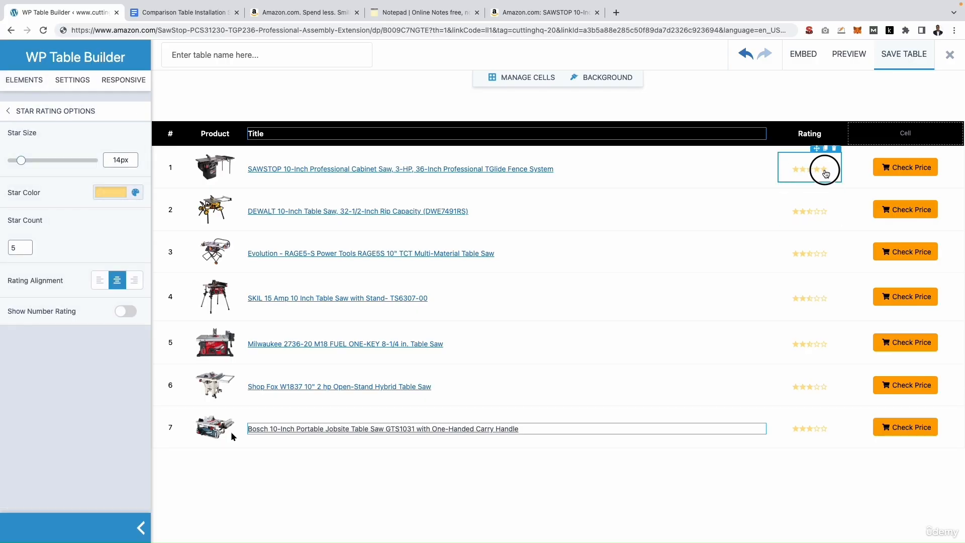
click(819, 213)
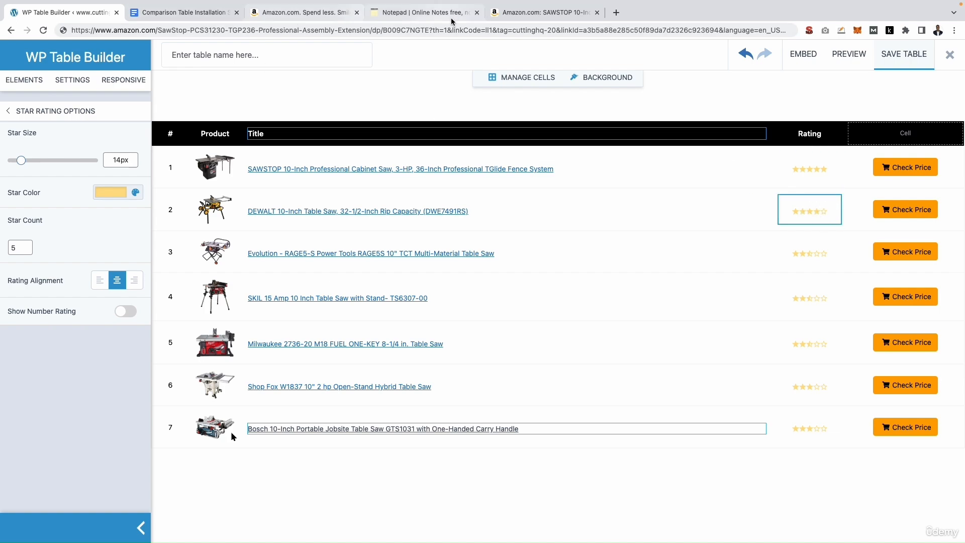
click(515, 19)
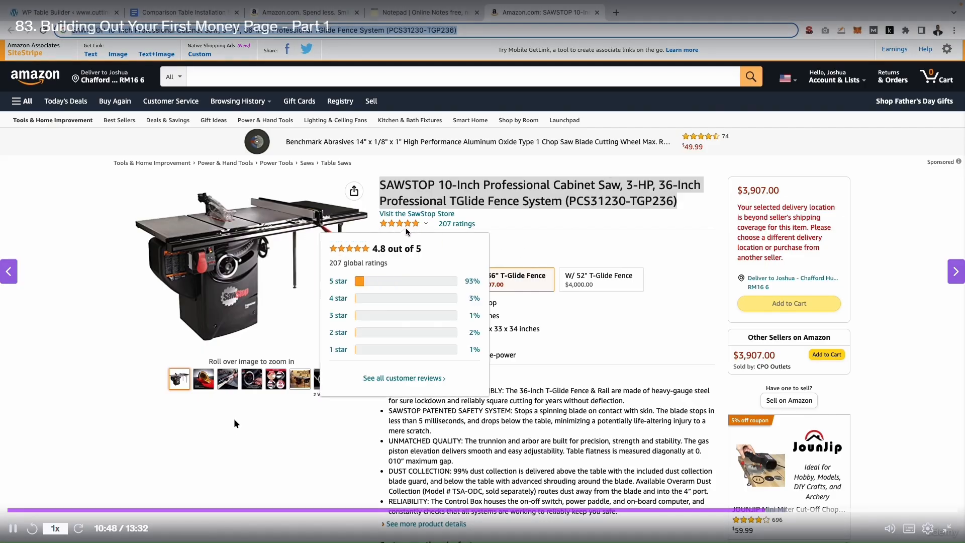
Return to the table builder and rate row 1 five stars, row 2 4.5, row 3 3.5, row 4 four and row 5 five stars.
click(65, 12)
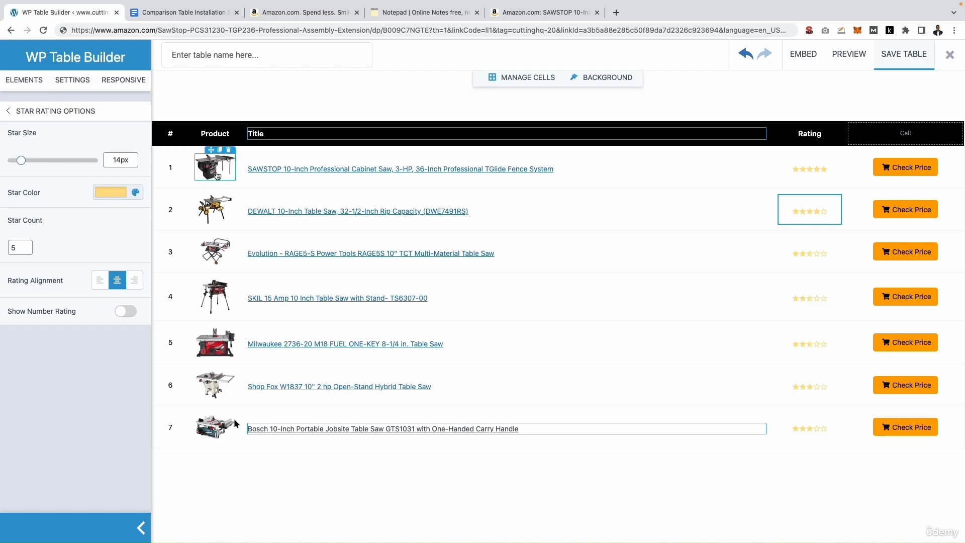
click(798, 174)
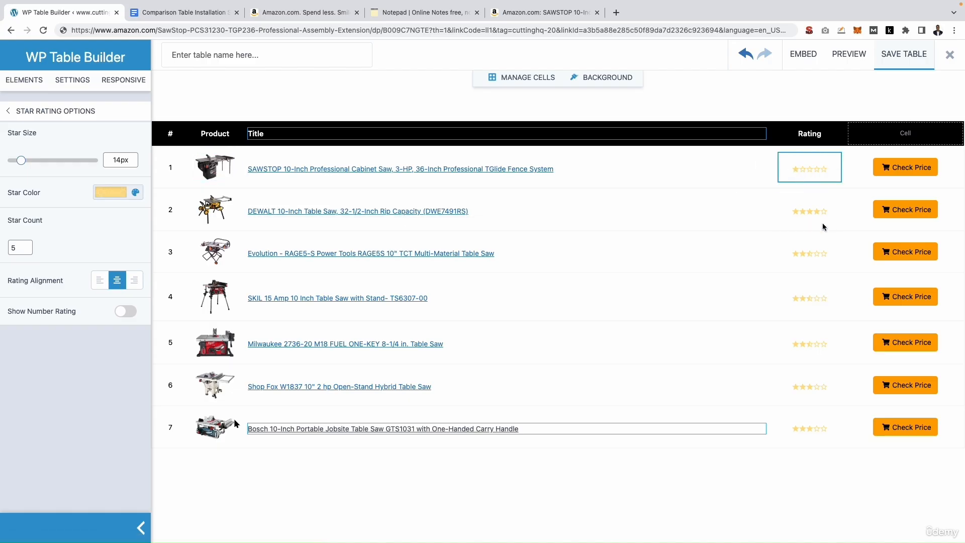
click(821, 212)
click(816, 254)
click(817, 298)
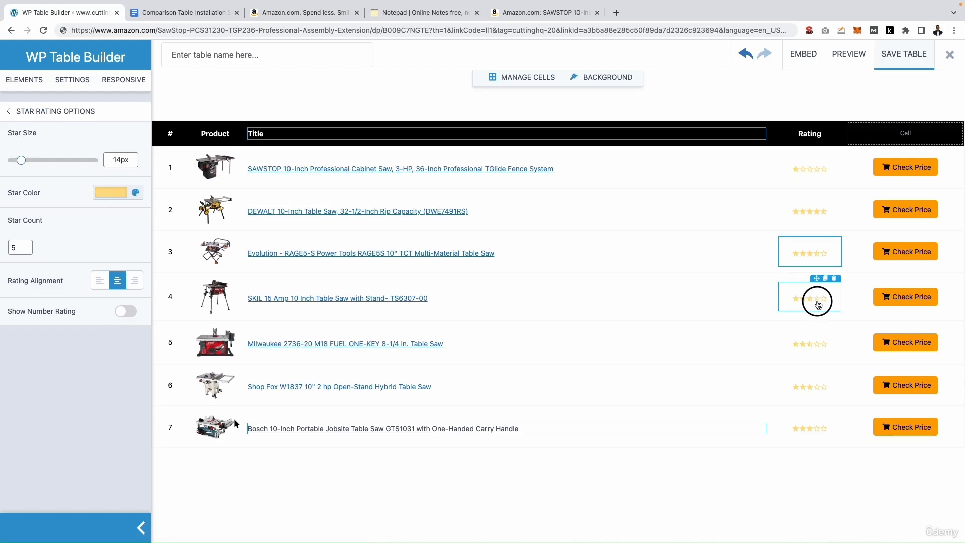
click(824, 343)
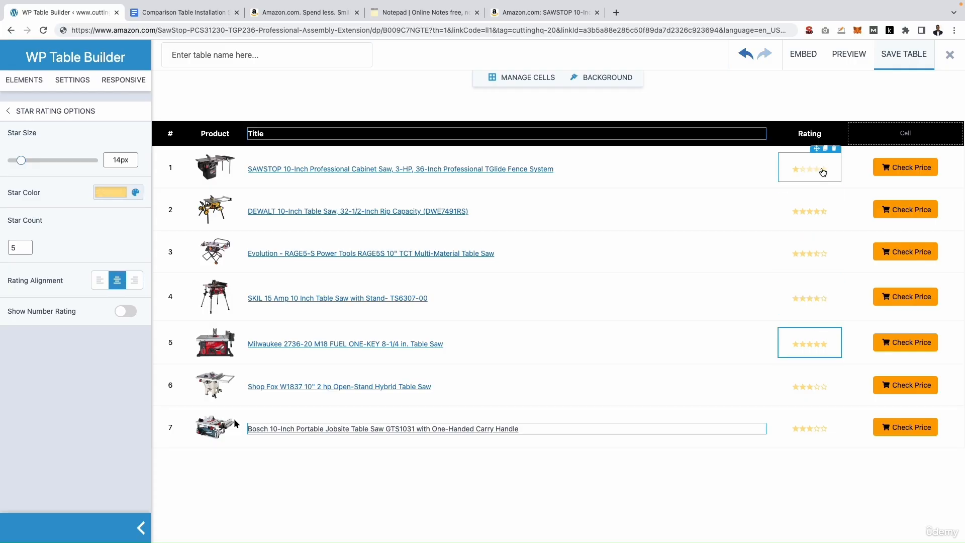
click(824, 175)
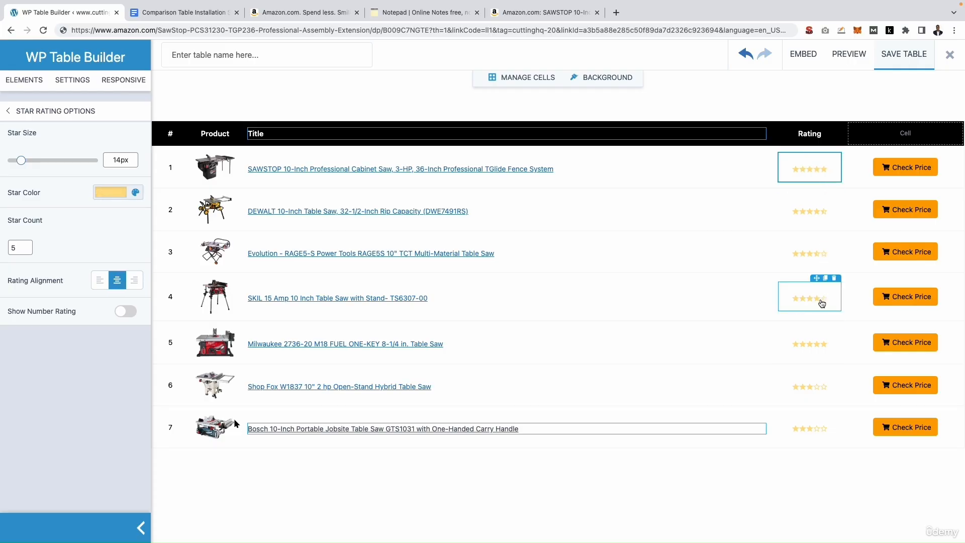
Set the star ratings to 4 for rows 3 and 6, 3.5 for row 5 and 4.5 for row 7.
click(818, 256)
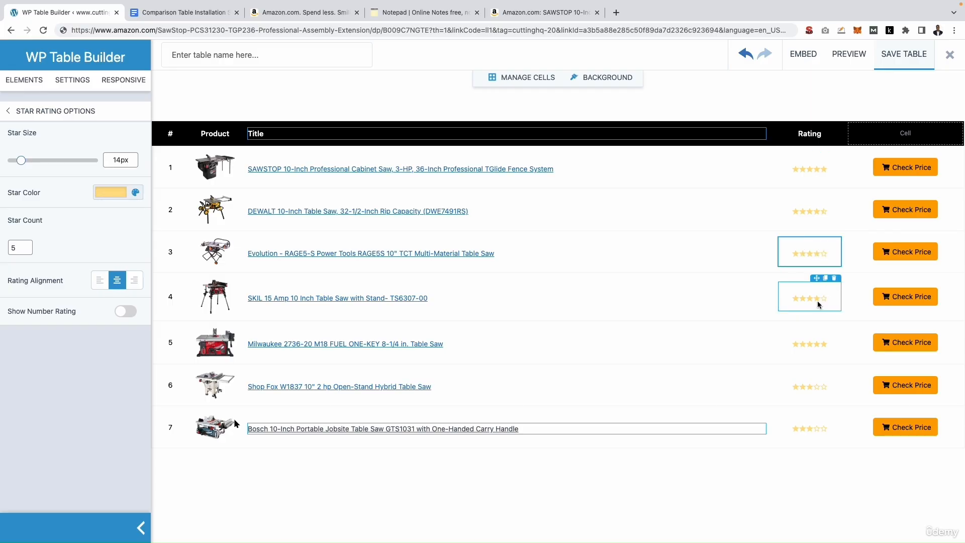
click(815, 343)
click(815, 388)
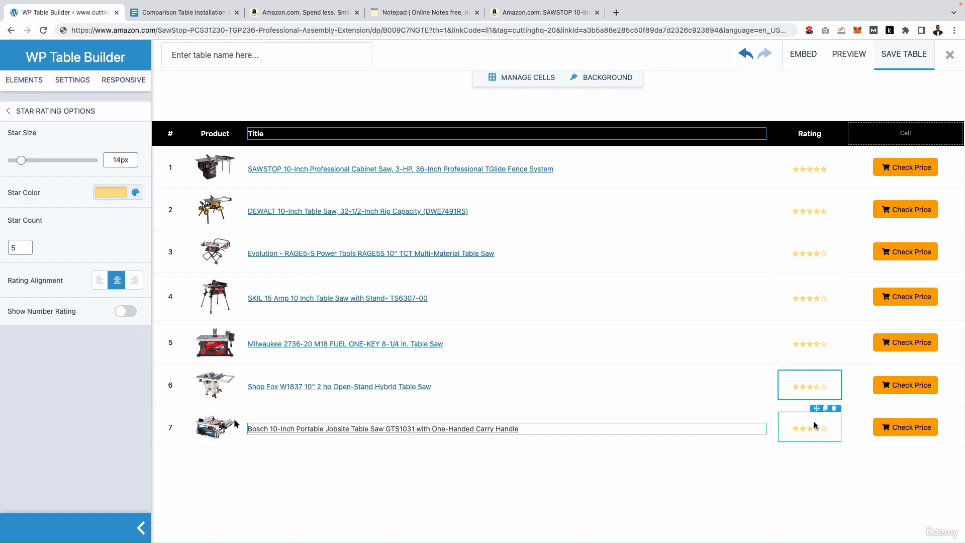
click(821, 430)
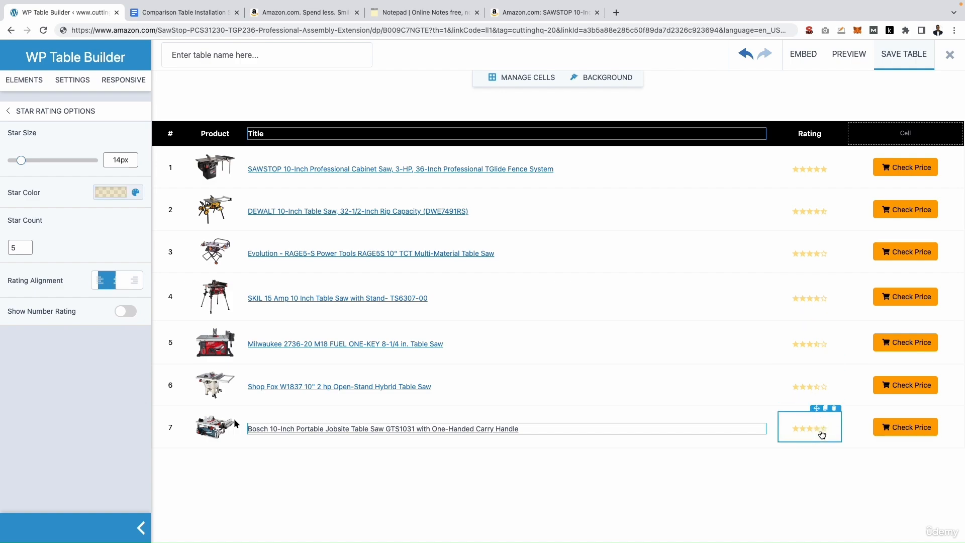
click(820, 393)
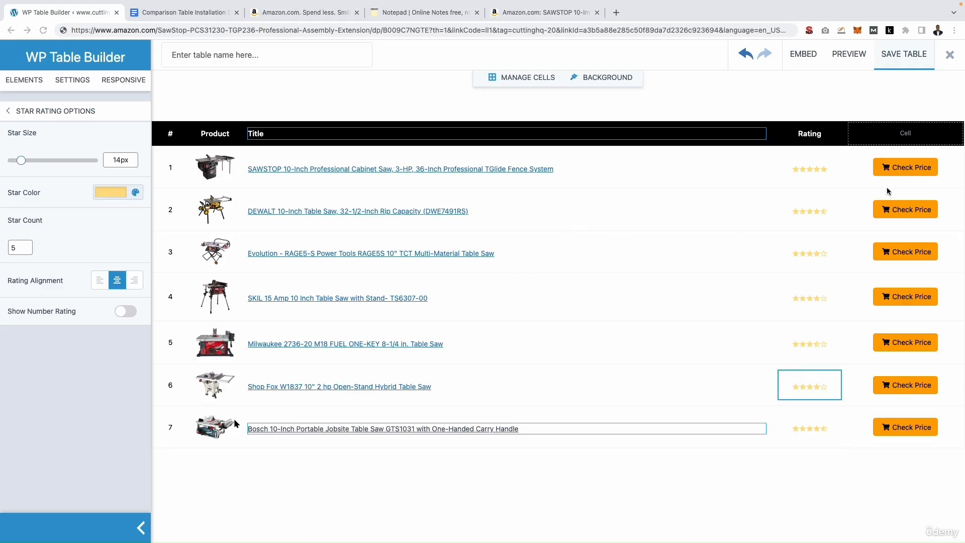
Remove the cart icon from the Check Price buttons in rows 1 and 2 by choosing the blank icon.
click(886, 172)
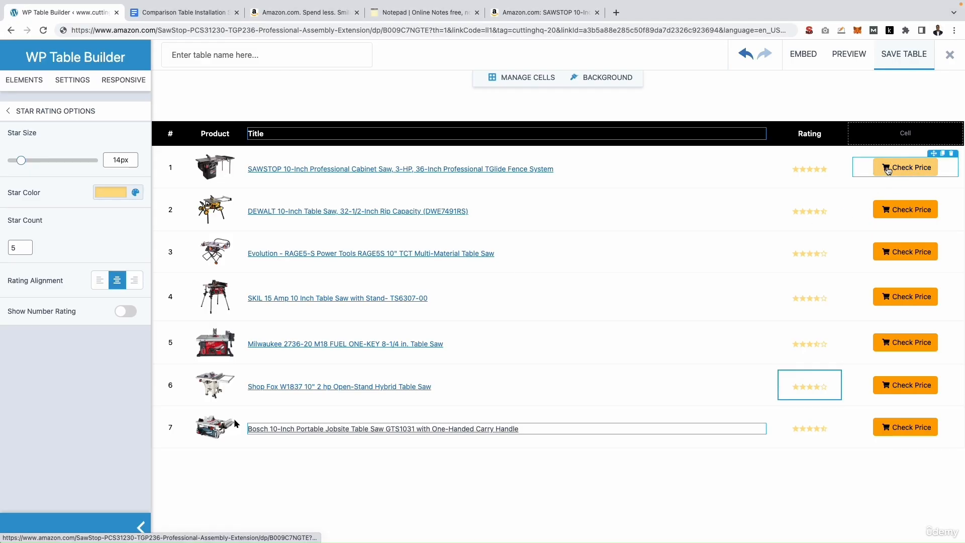
click(886, 171)
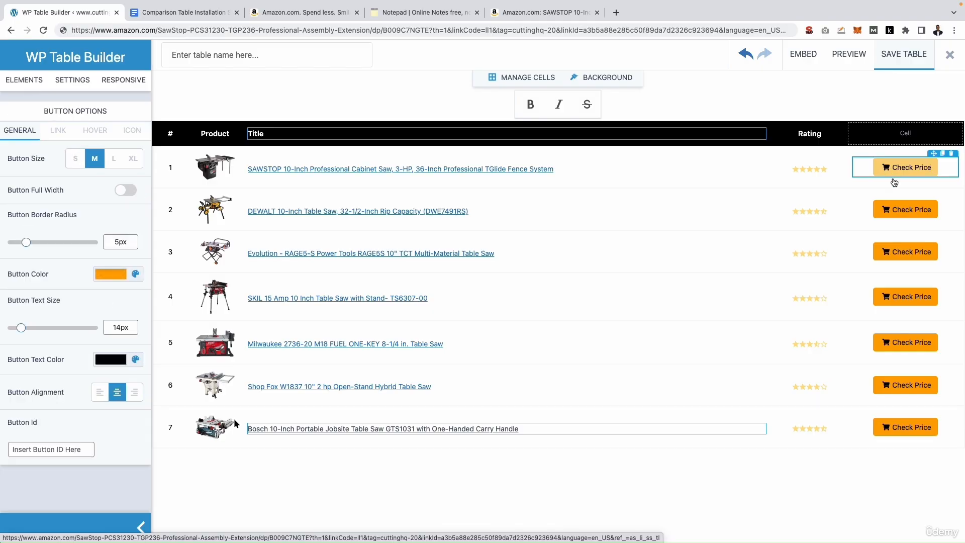
click(132, 130)
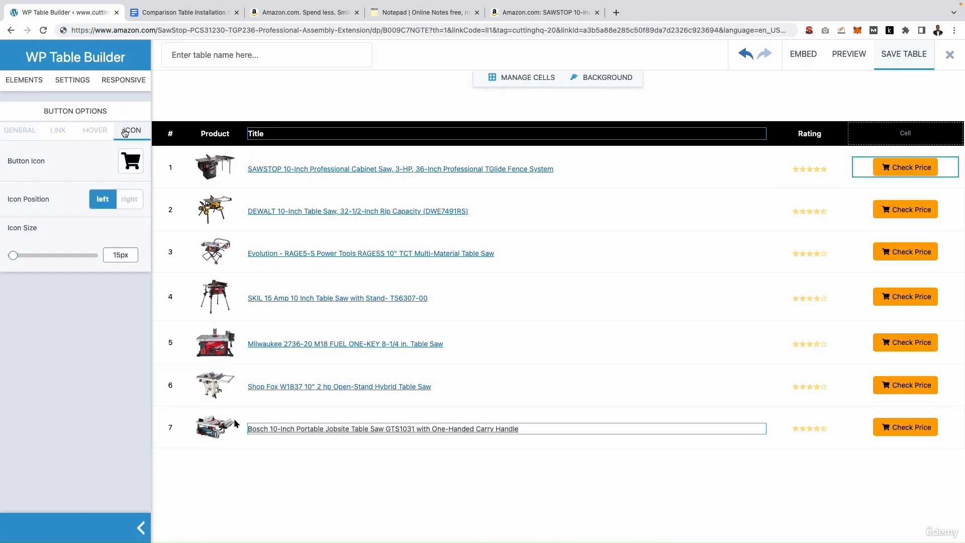
click(132, 160)
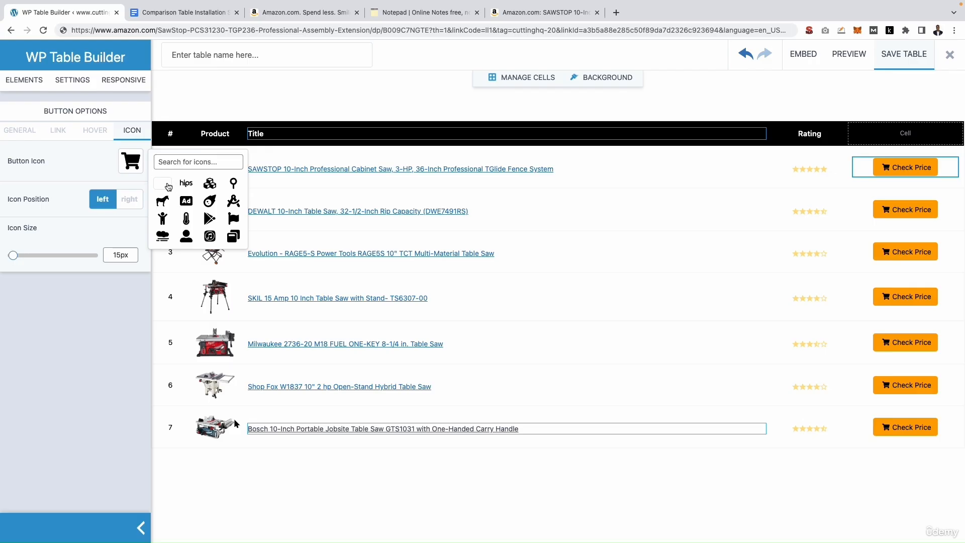
click(167, 186)
click(900, 215)
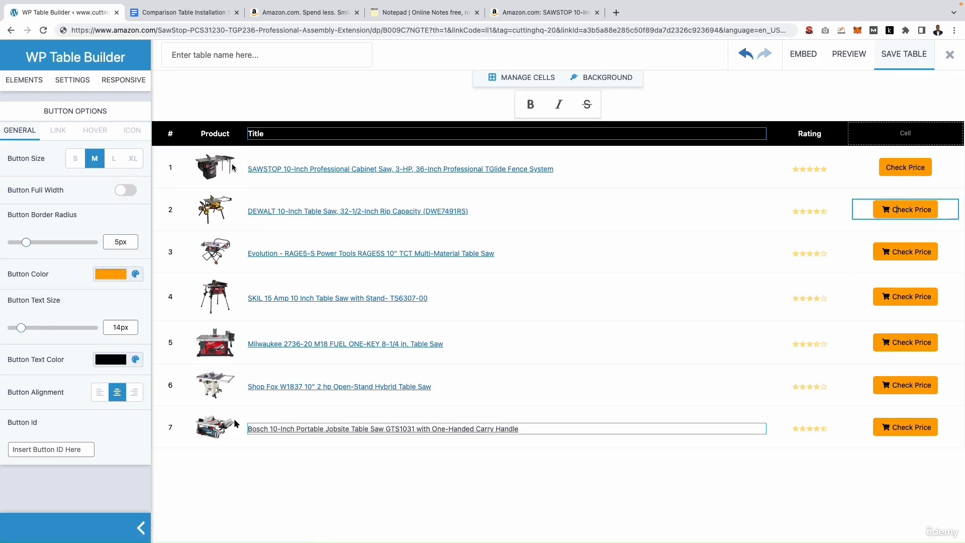
click(137, 132)
click(130, 162)
click(162, 189)
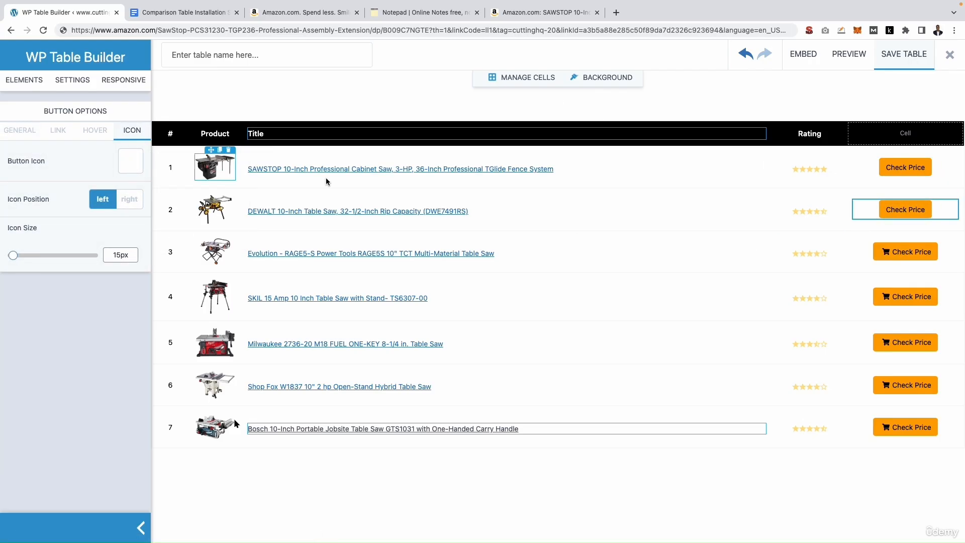
Replace the cart icon with the blank icon on the Check Price buttons in rows 3 and 4.
click(901, 253)
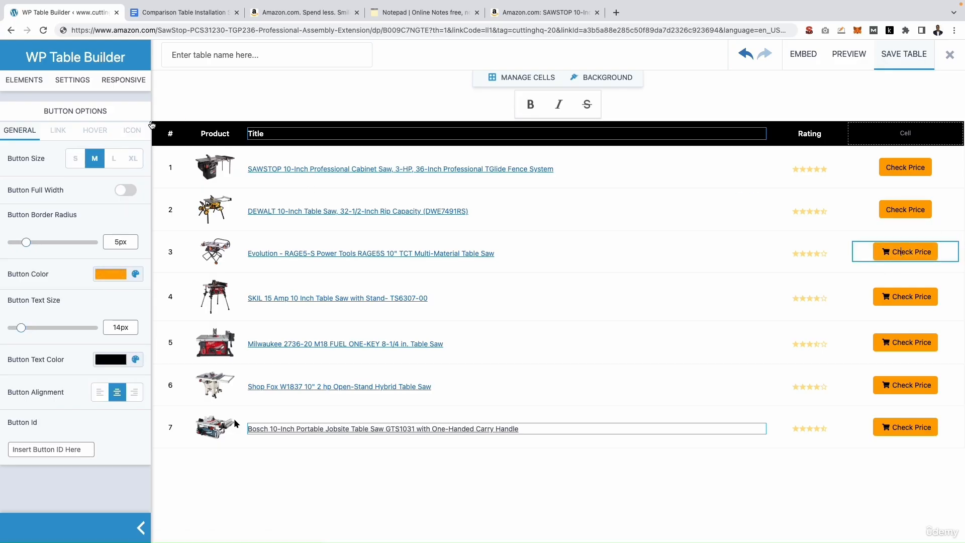
click(131, 131)
click(130, 167)
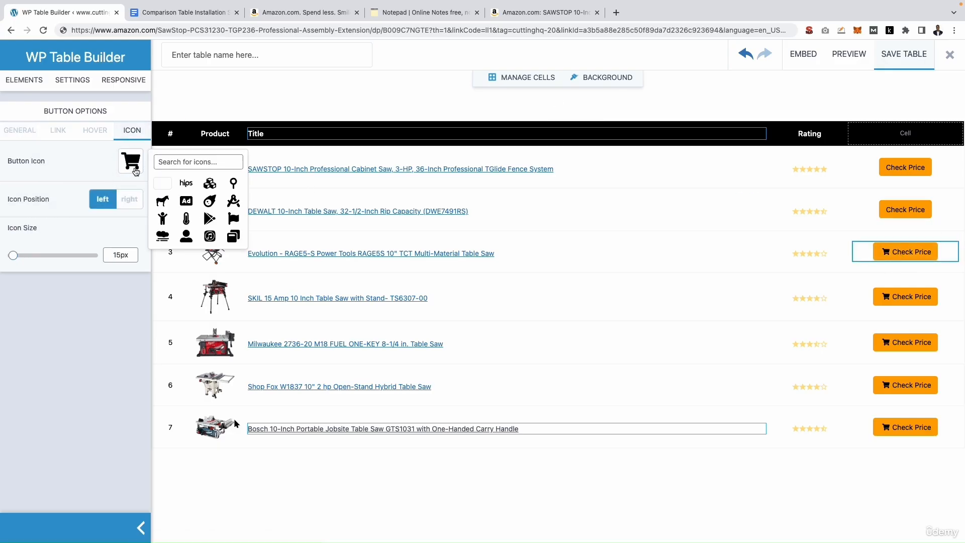
click(161, 181)
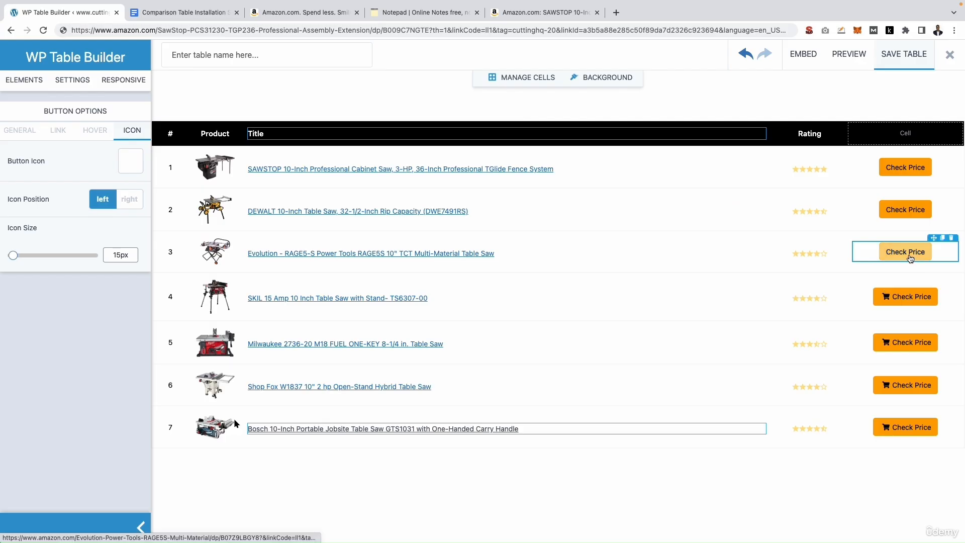
click(893, 297)
click(132, 131)
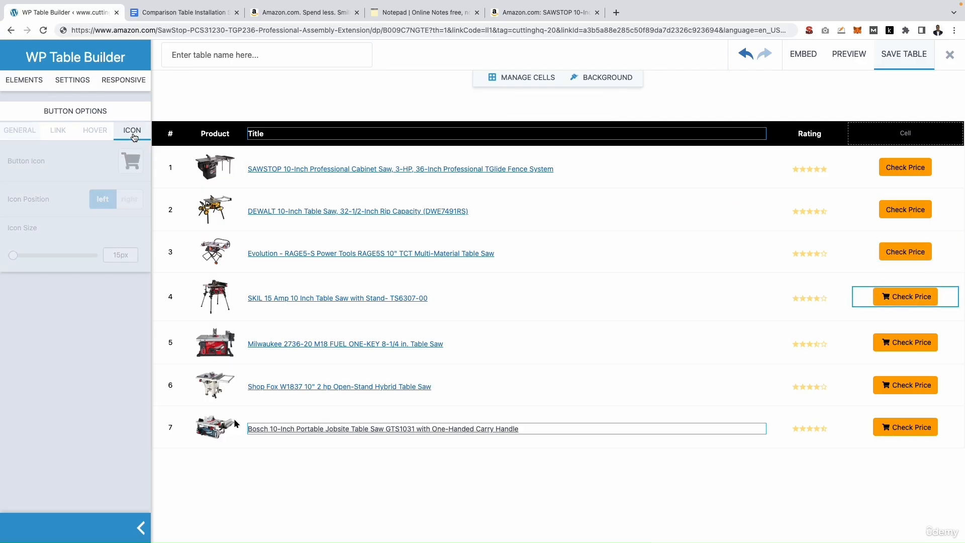
click(131, 161)
click(176, 187)
Remove the cart icon from the Check Price buttons of the Milwaukee and Shop Fox saws in rows 5 and 6.
click(888, 342)
click(132, 134)
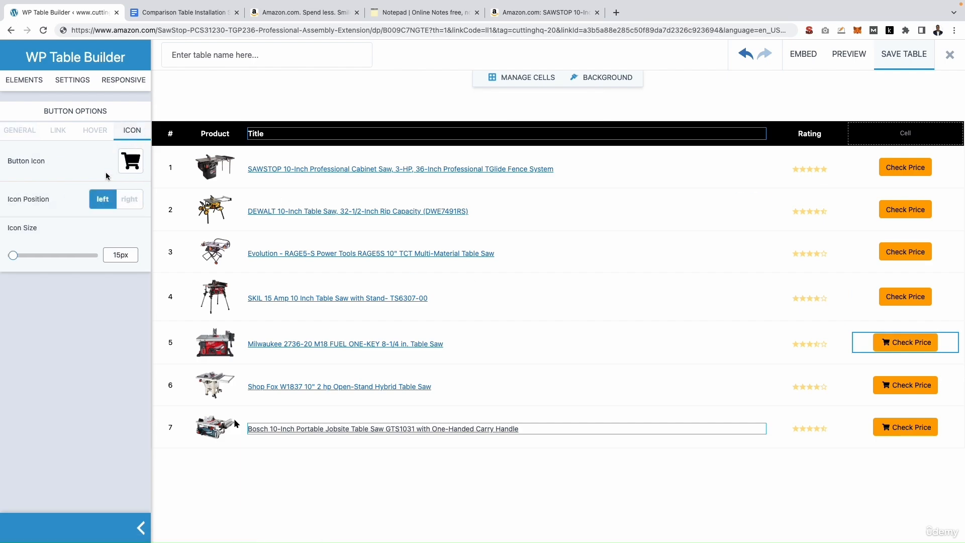
click(134, 163)
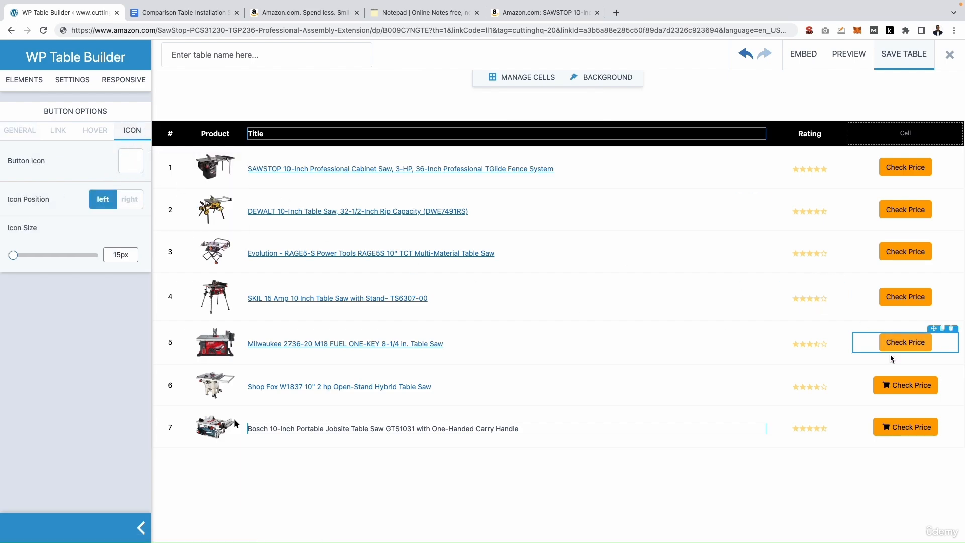
click(899, 385)
click(133, 130)
click(153, 163)
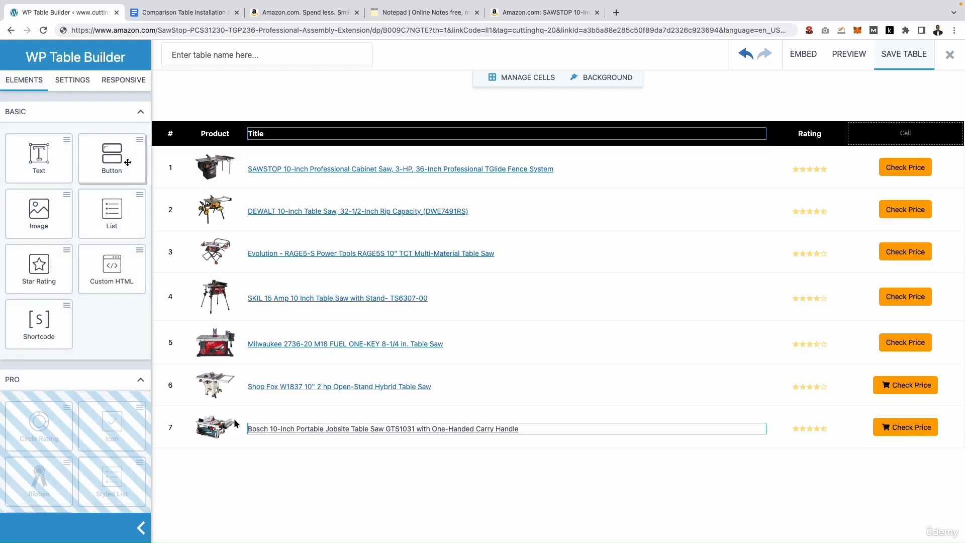
click(901, 385)
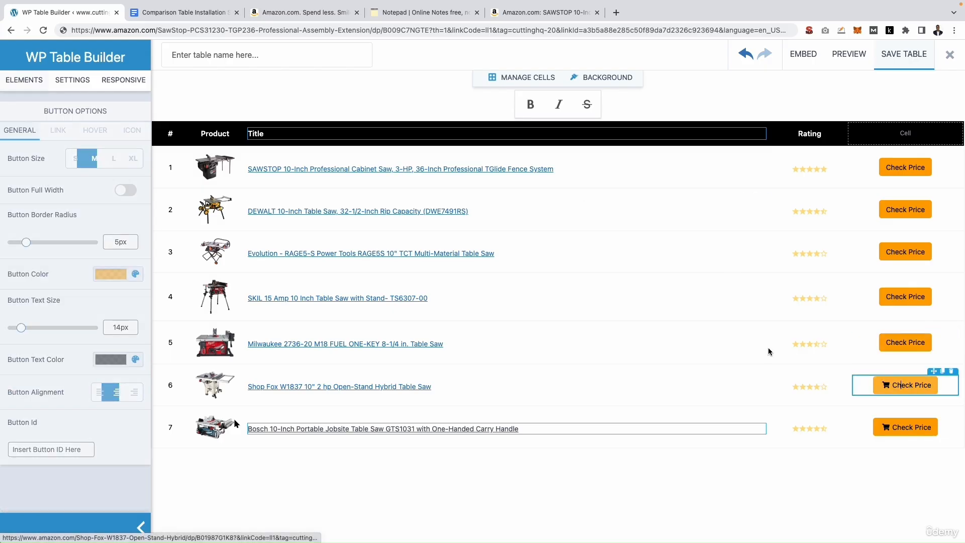
click(131, 130)
click(130, 162)
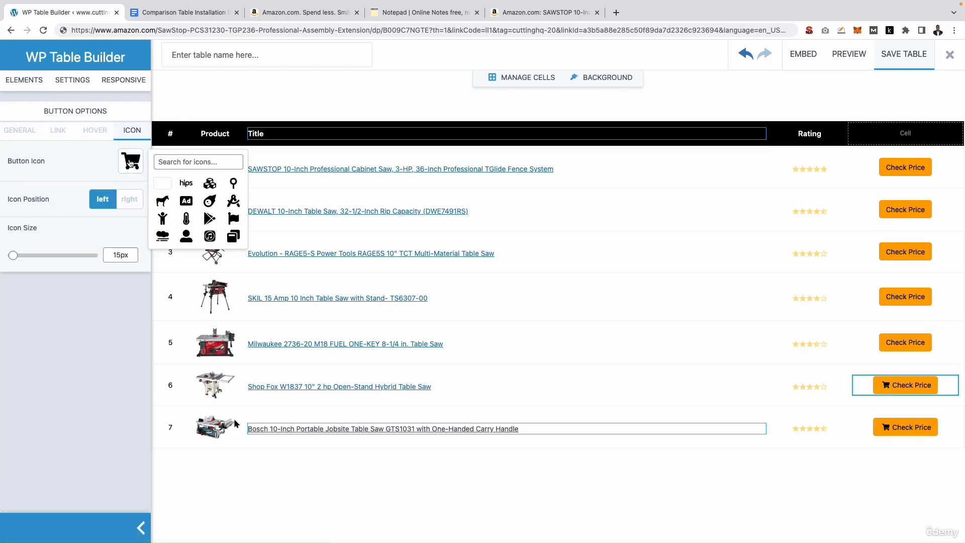
click(164, 183)
Remove the cart icon from row 7's Check Price button, and save and close the table.
click(905, 426)
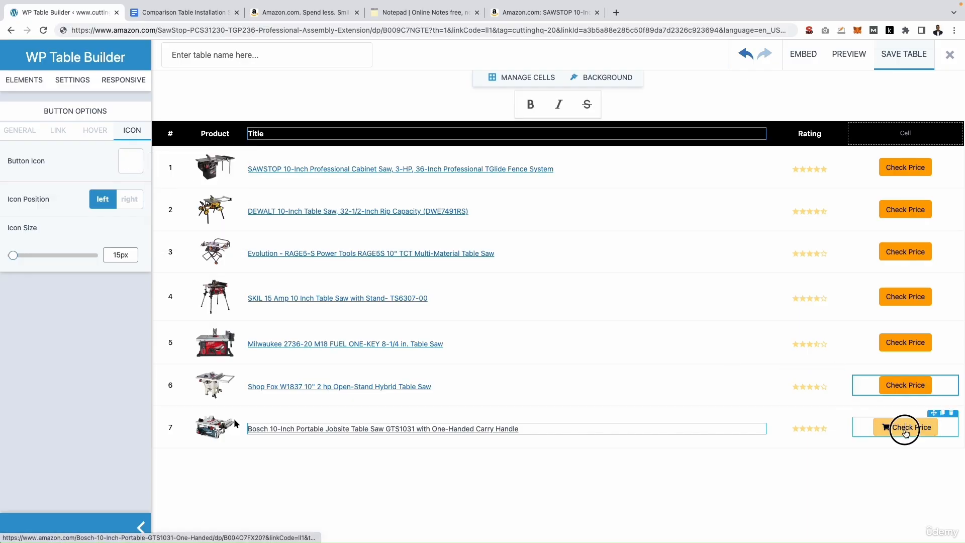
click(140, 135)
click(132, 162)
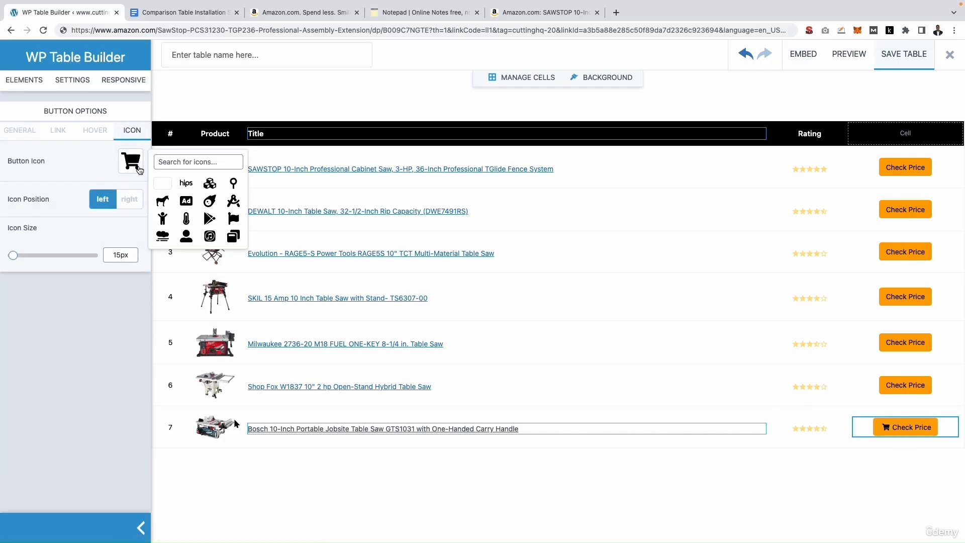
click(164, 185)
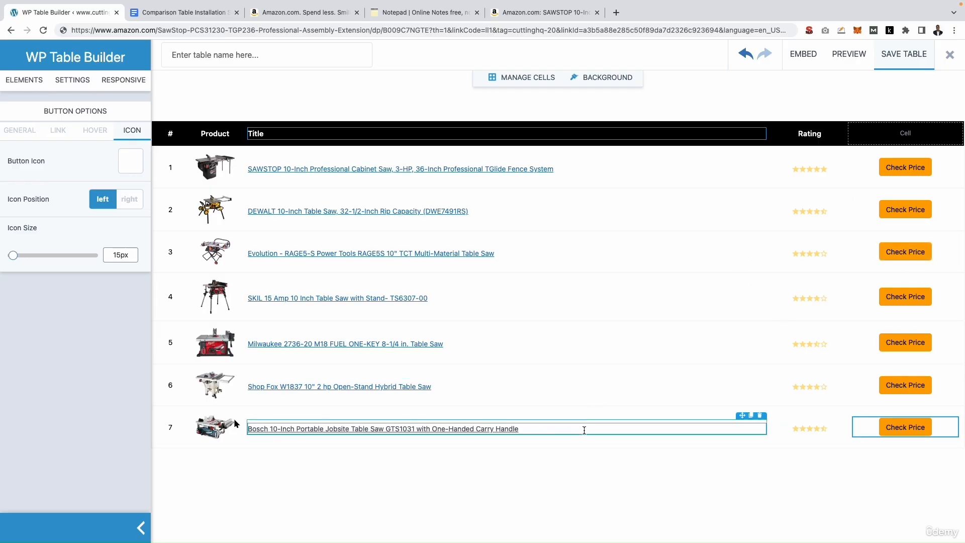
click(893, 60)
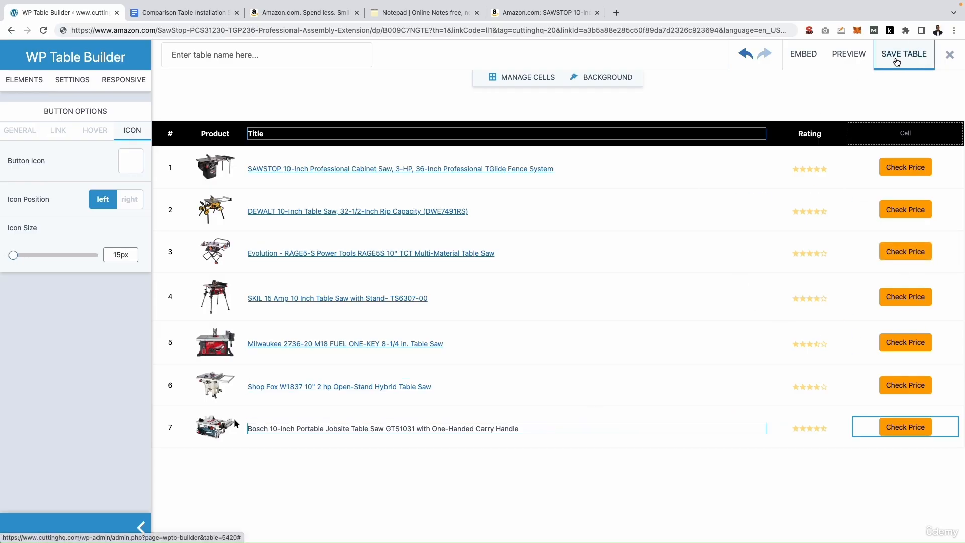
click(950, 55)
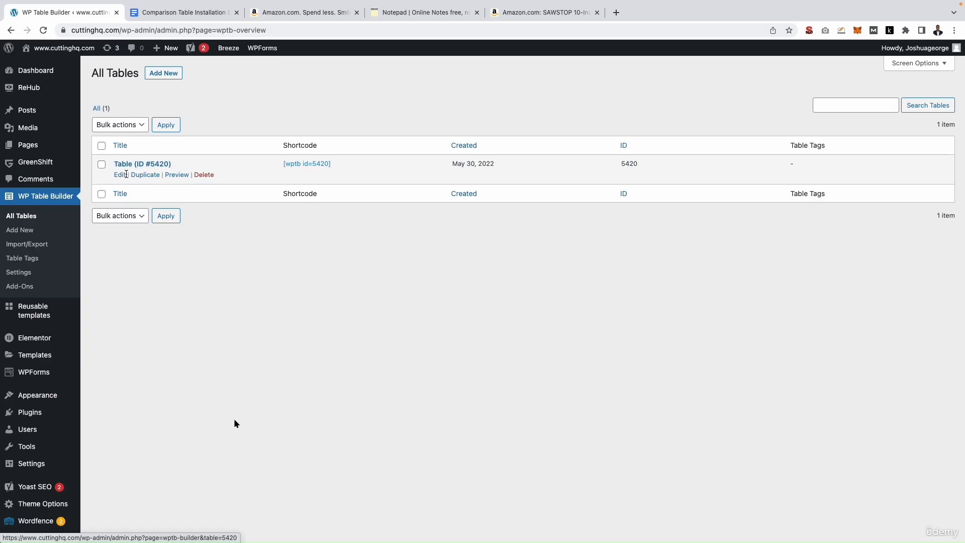
Preview Table (ID #5420) in a new tab, review its product rows, and return to the list of tables.
right_click(176, 174)
click(194, 180)
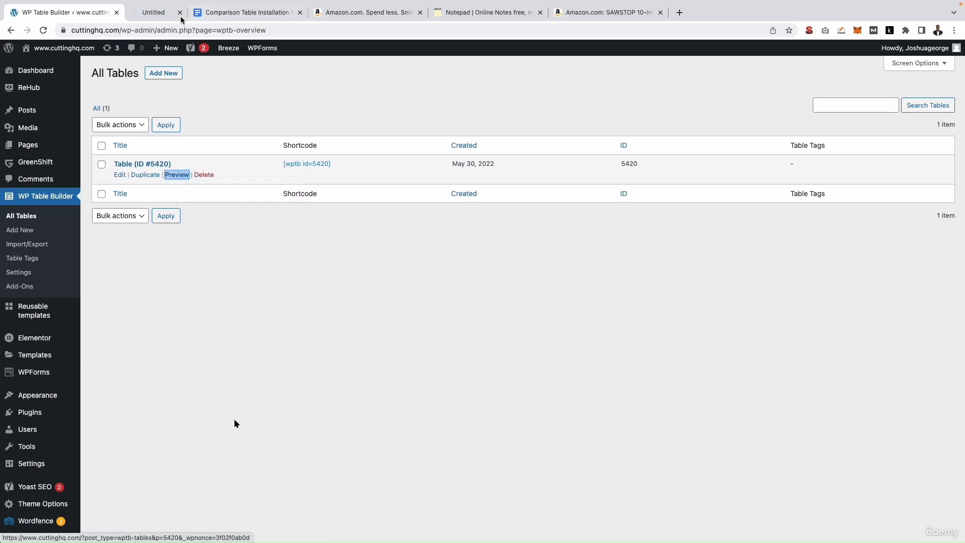
click(180, 16)
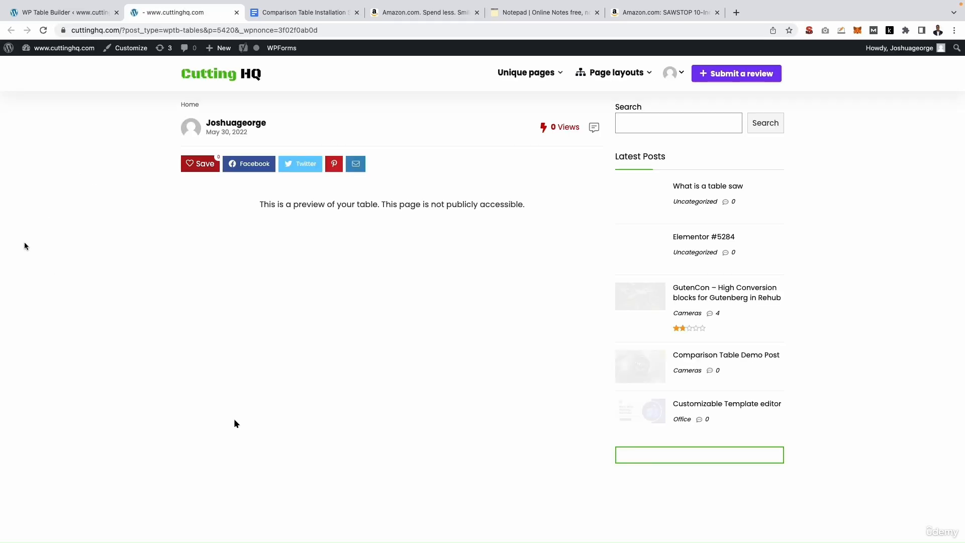
scroll(262, 312, down, 2)
scroll(261, 312, down, 2)
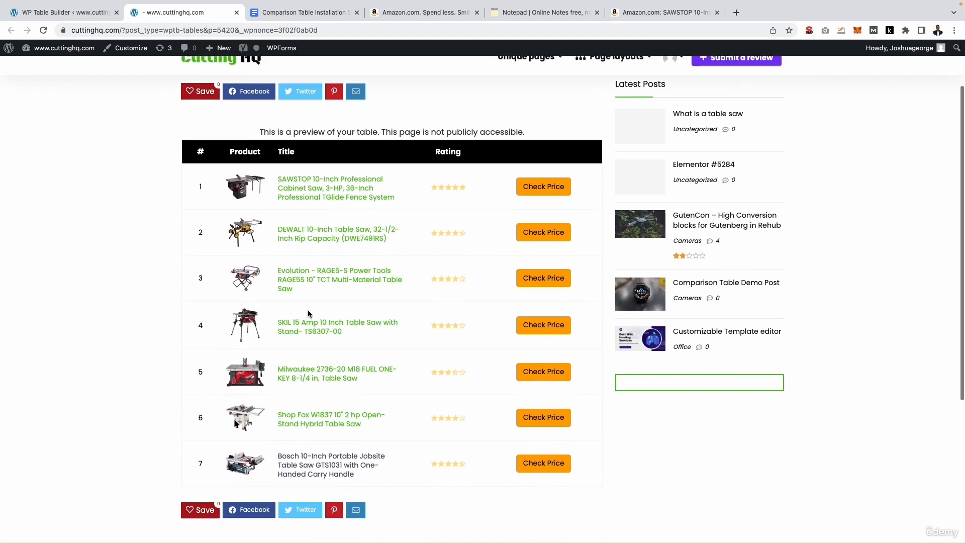
scroll(329, 263, up, 3)
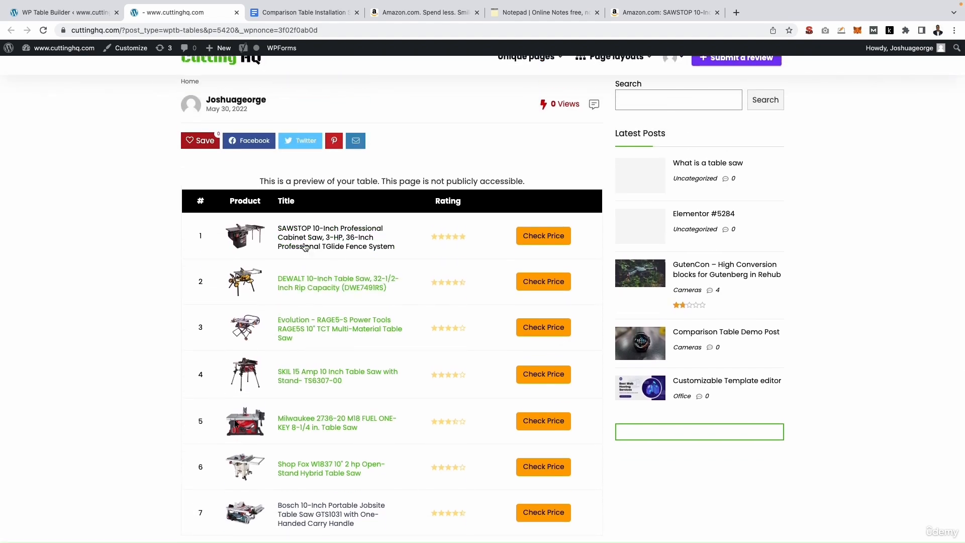
scroll(528, 244, down, 1)
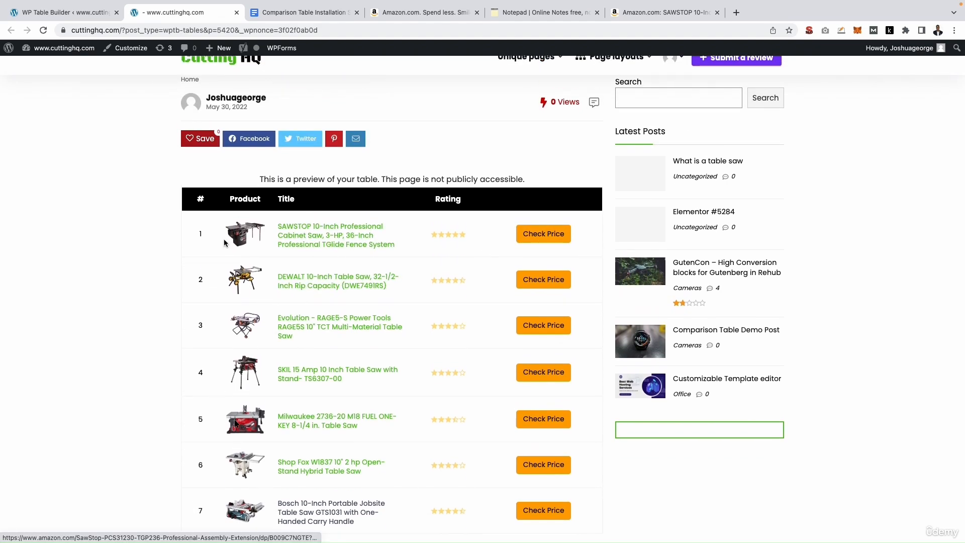
click(91, 15)
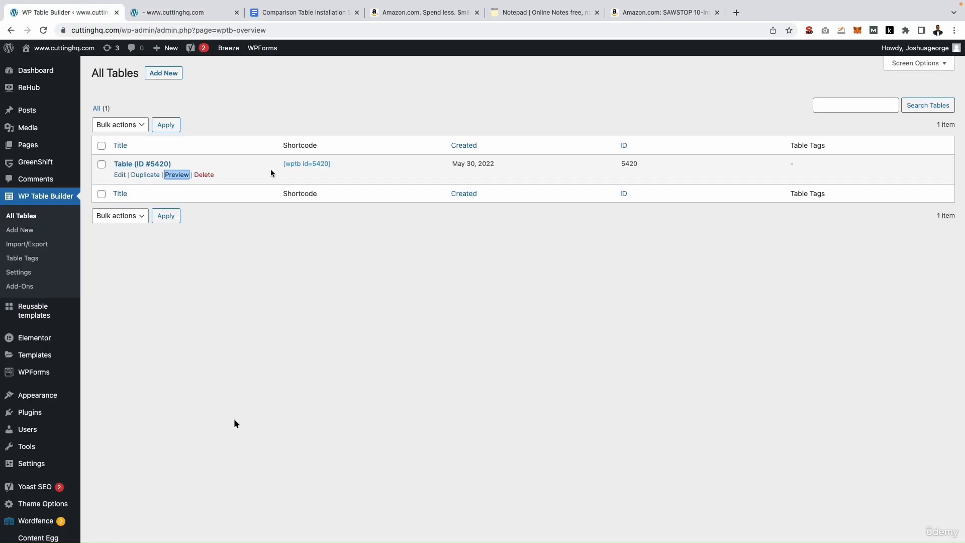
Copy the shortcode of Table (ID #5420) and open the Best Table Saws draft page for editing with Elementor.
click(340, 166)
mouse_move(44, 147)
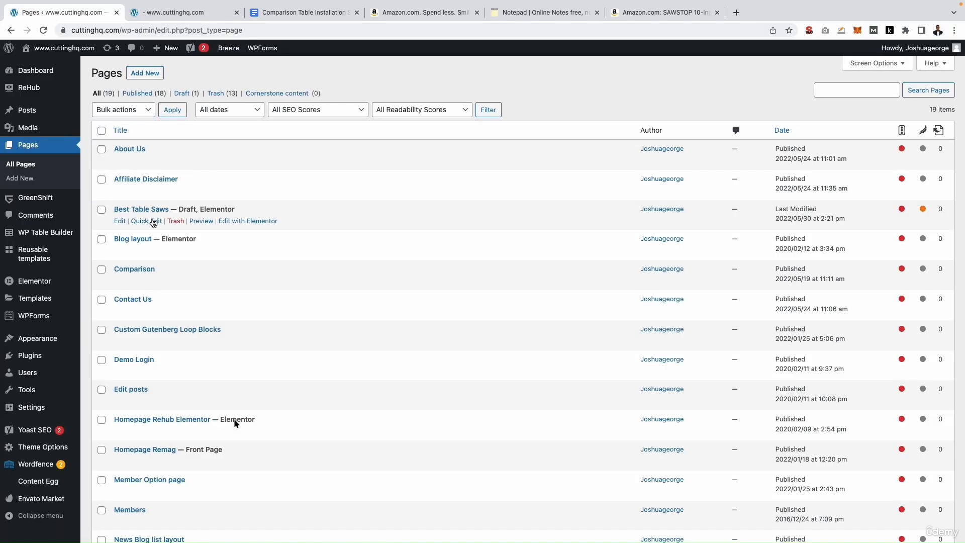
click(248, 226)
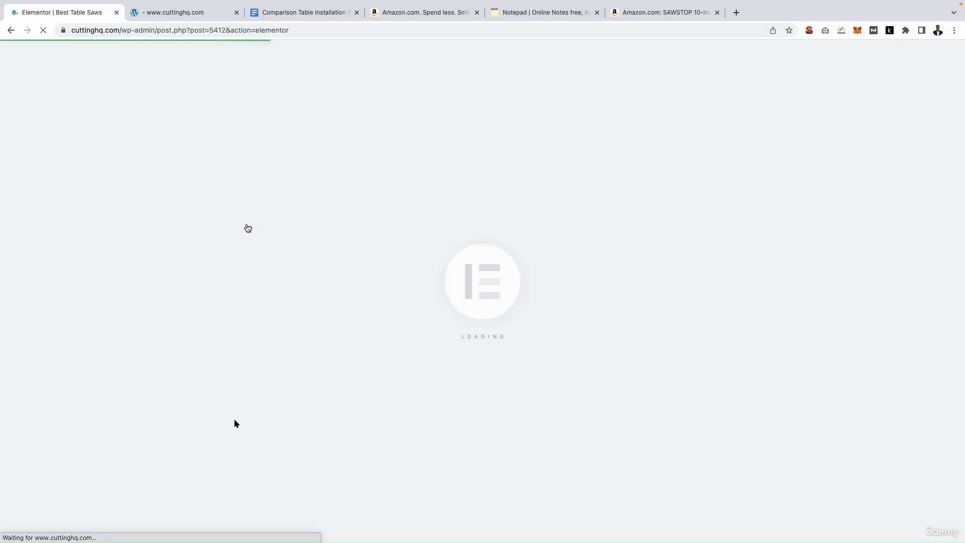
Try placing an HTML widget in the existing section below the intro text, with the shortcode [wptb id=5420] as its code.
text(html)
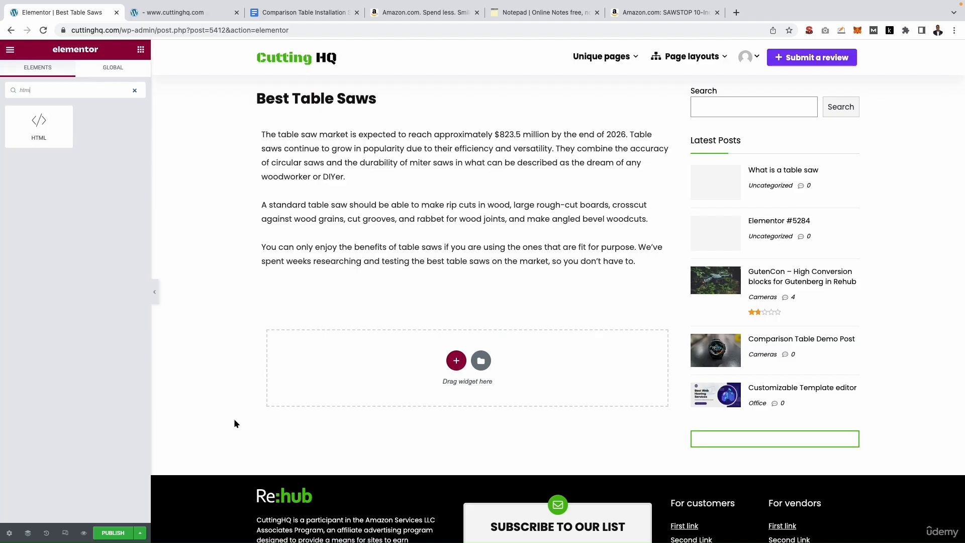
drag(15, 120, 313, 259)
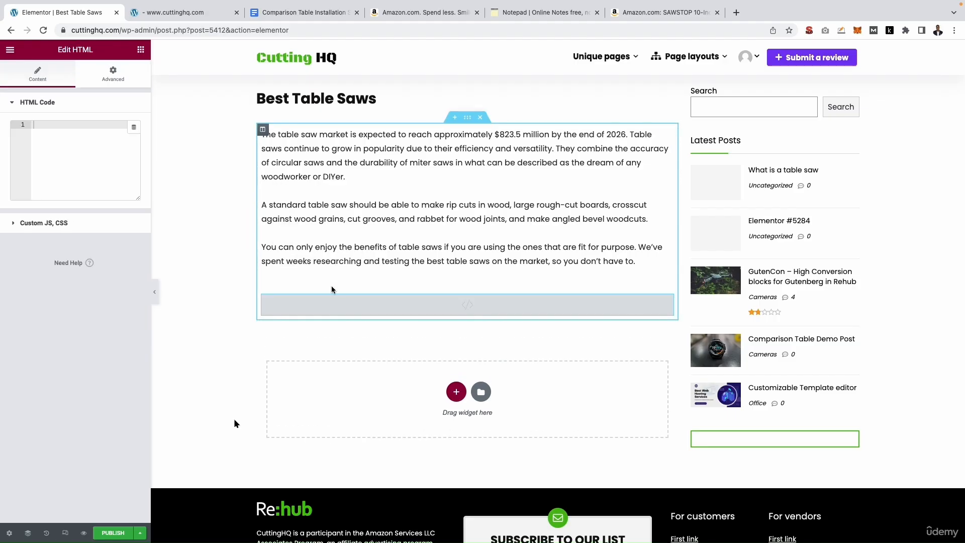
text([wptb id=5420])
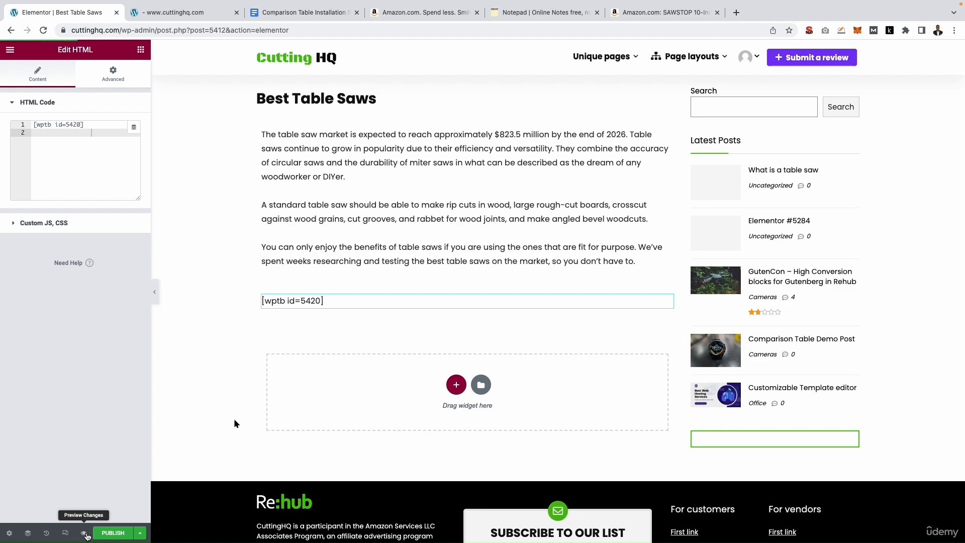
Preview the page changes, review the comparison table under the introduction, and close the preview.
click(84, 533)
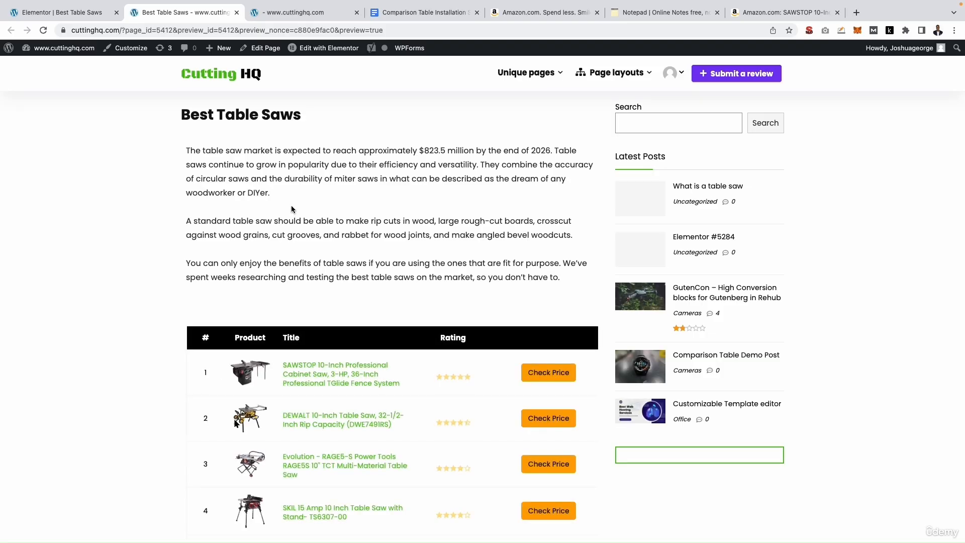
scroll(292, 209, down, 5)
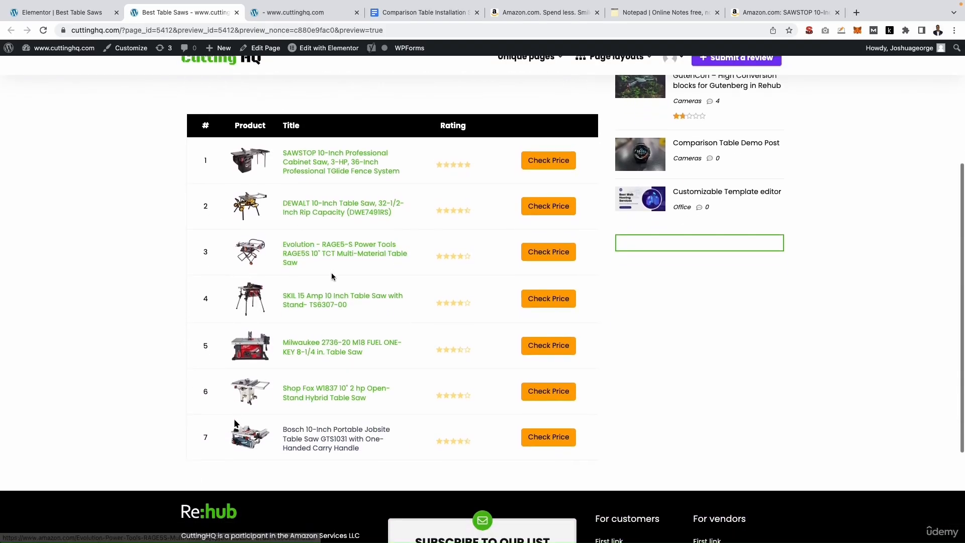
scroll(331, 277, up, 5)
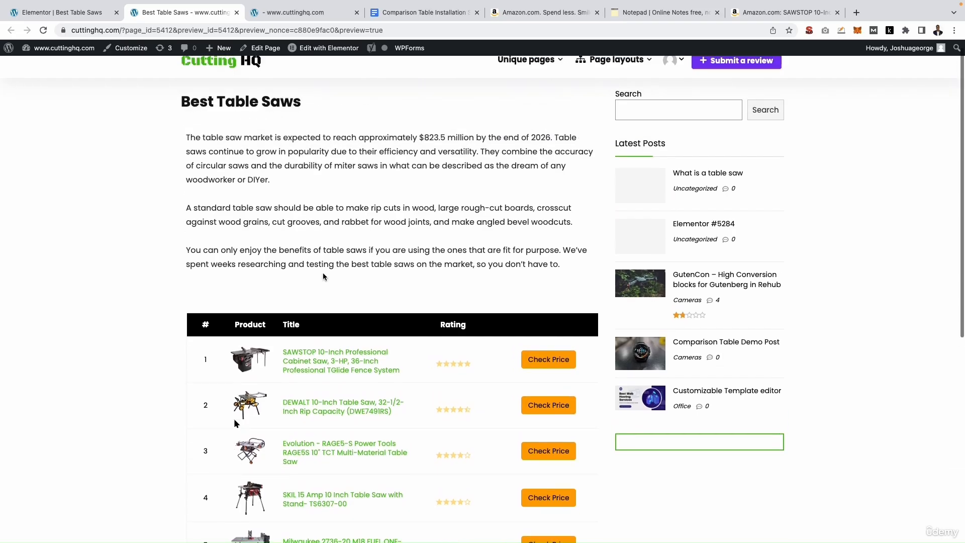
scroll(323, 276, up, 1)
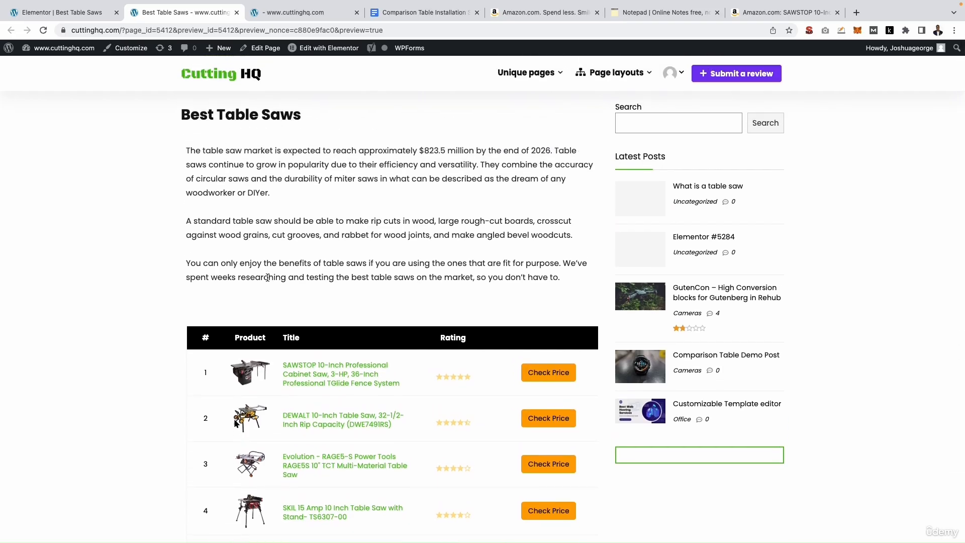
key(ctrl+w)
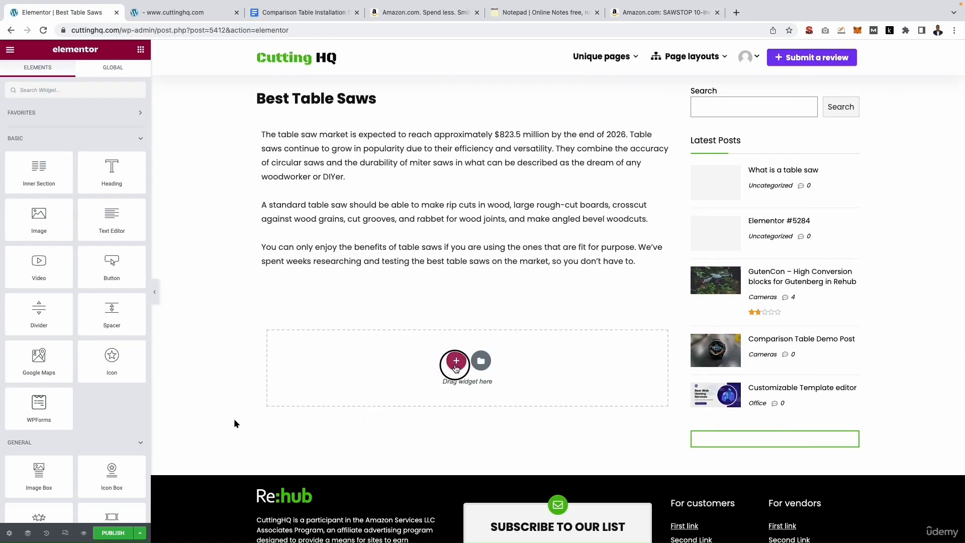
Add a single-column section below the introduction and insert an HTML widget in it containing the shortcode [wptb id=5420].
click(454, 358)
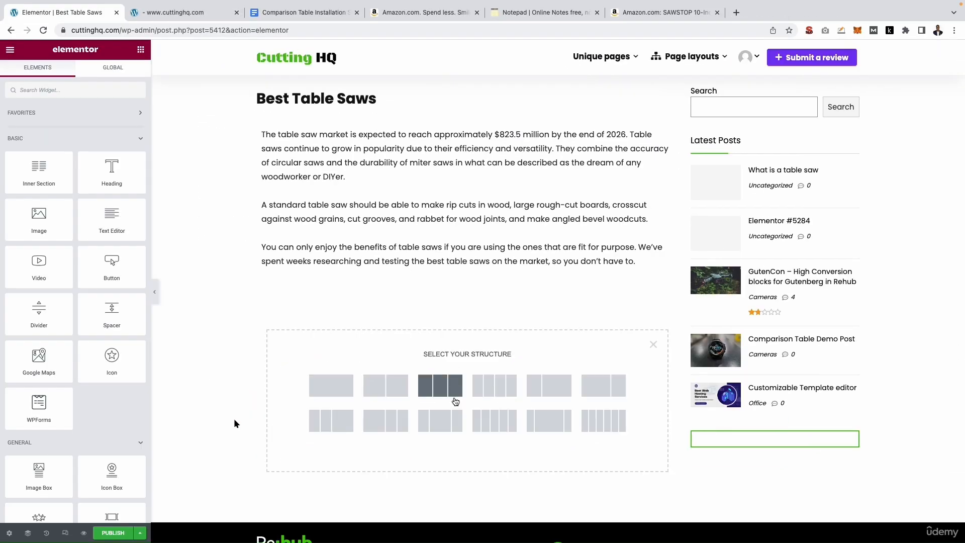
click(339, 396)
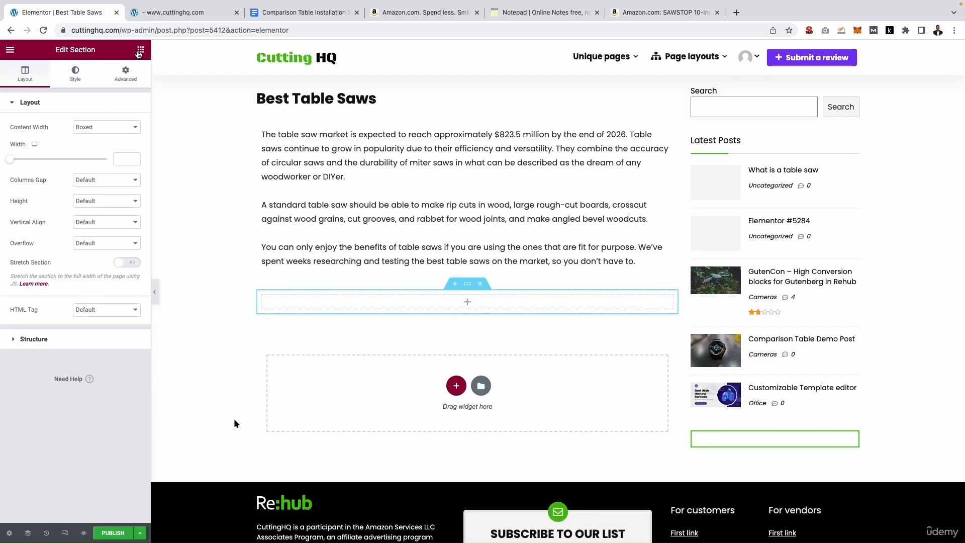
click(140, 50)
click(70, 89)
text(html)
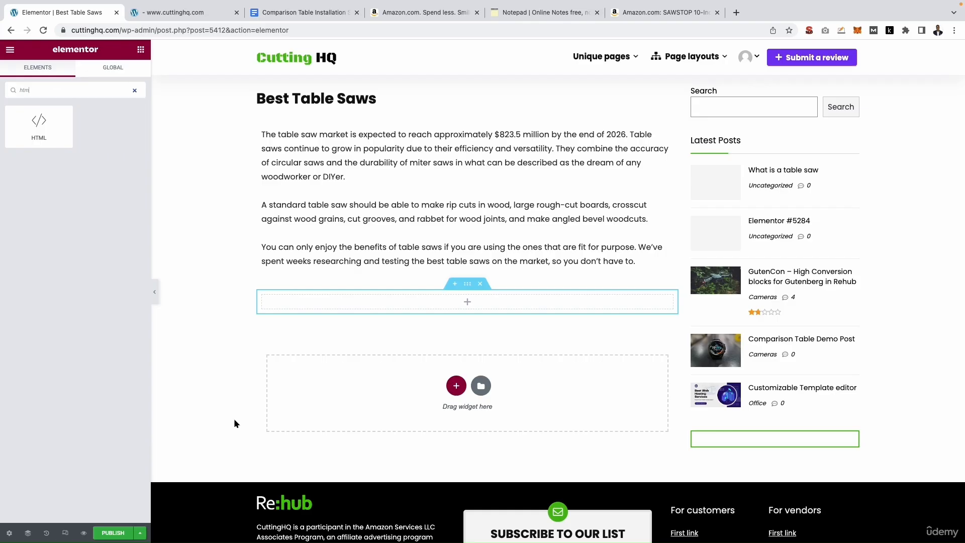
drag(39, 123, 393, 297)
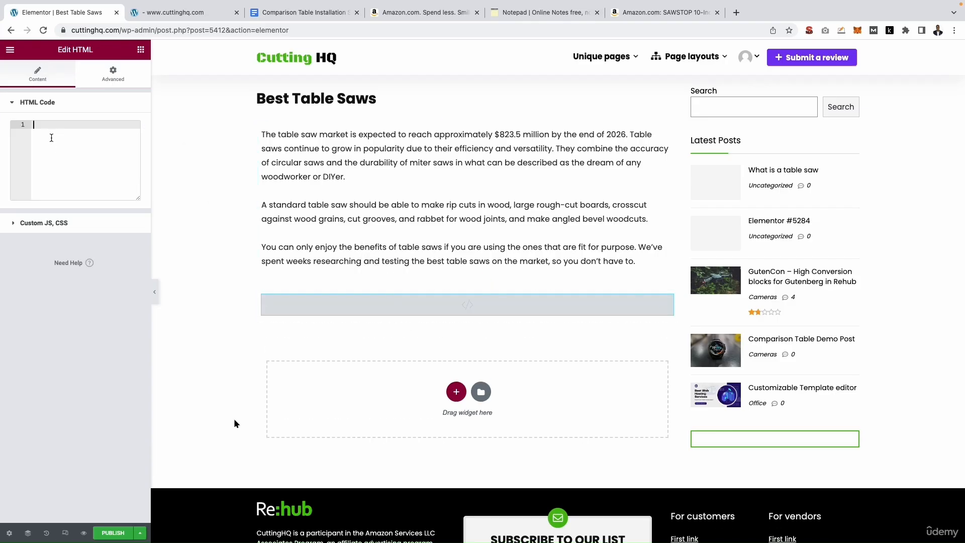
text([wptb id=5420])
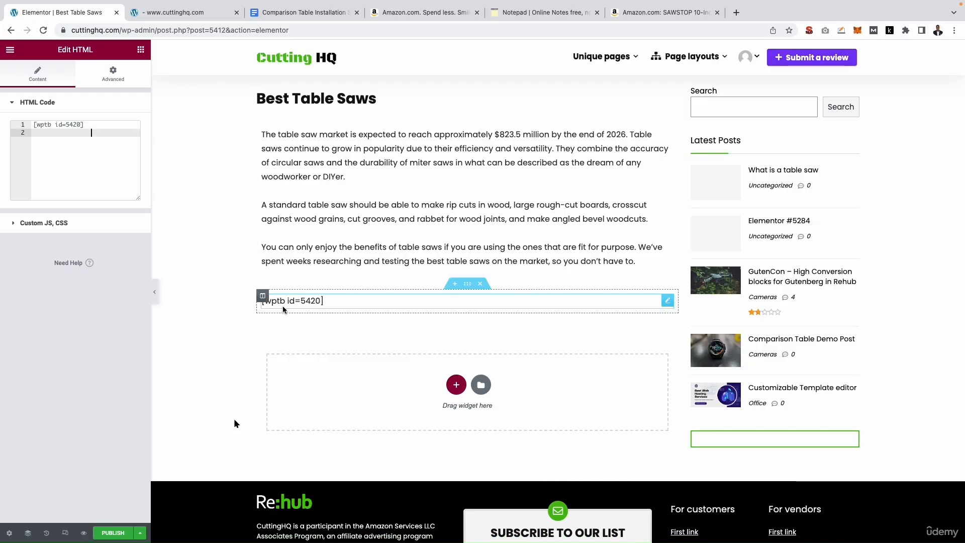
Preview the Best Table Saws page again and check all rows of the comparison table in its new section.
click(84, 533)
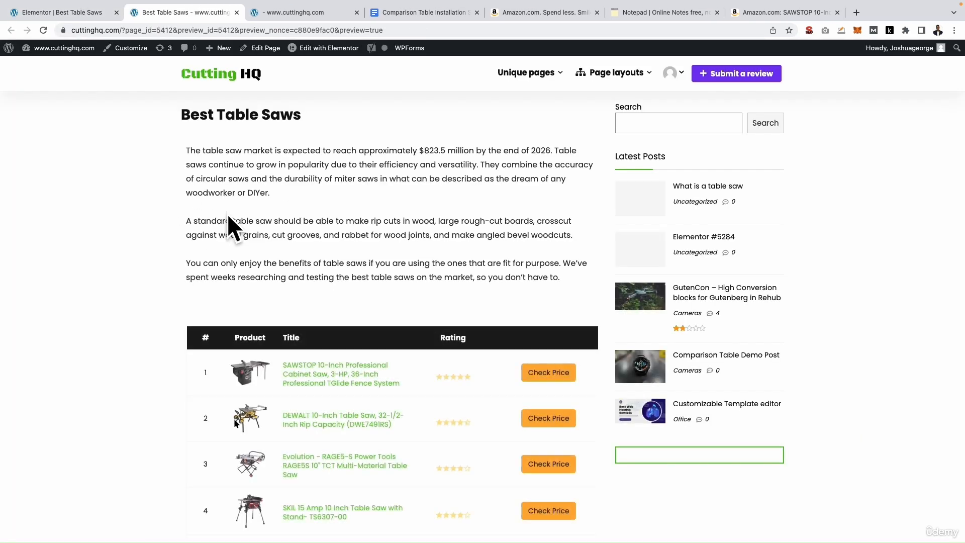
scroll(252, 198, down, 5)
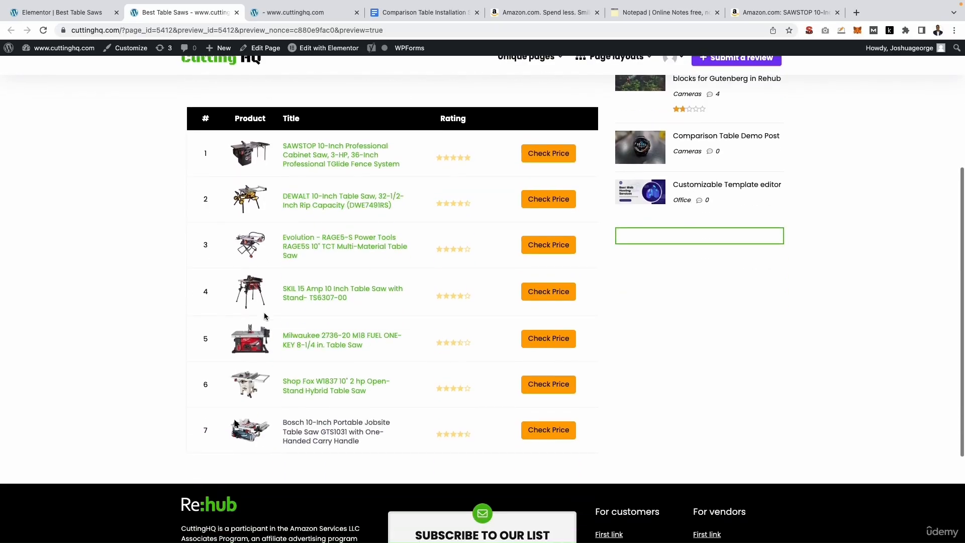
scroll(270, 325, up, 5)
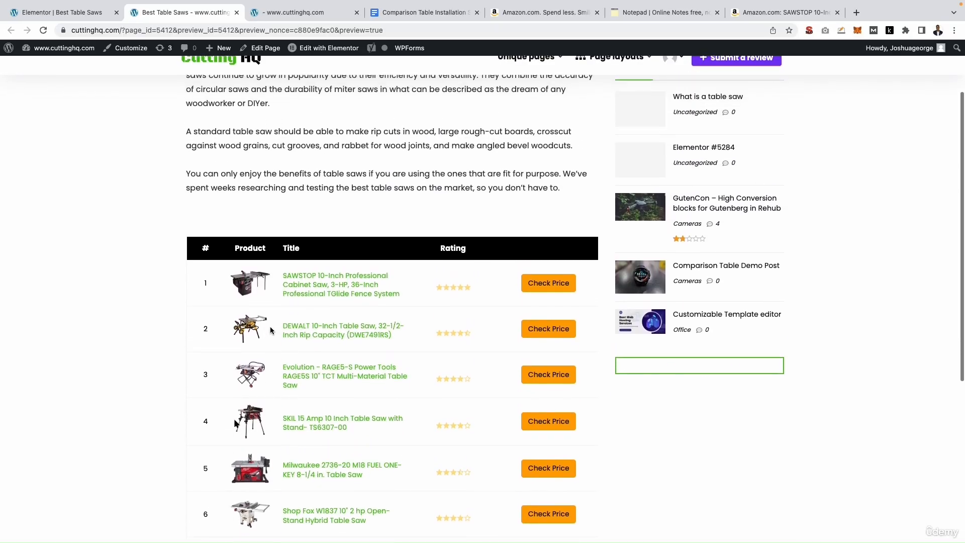